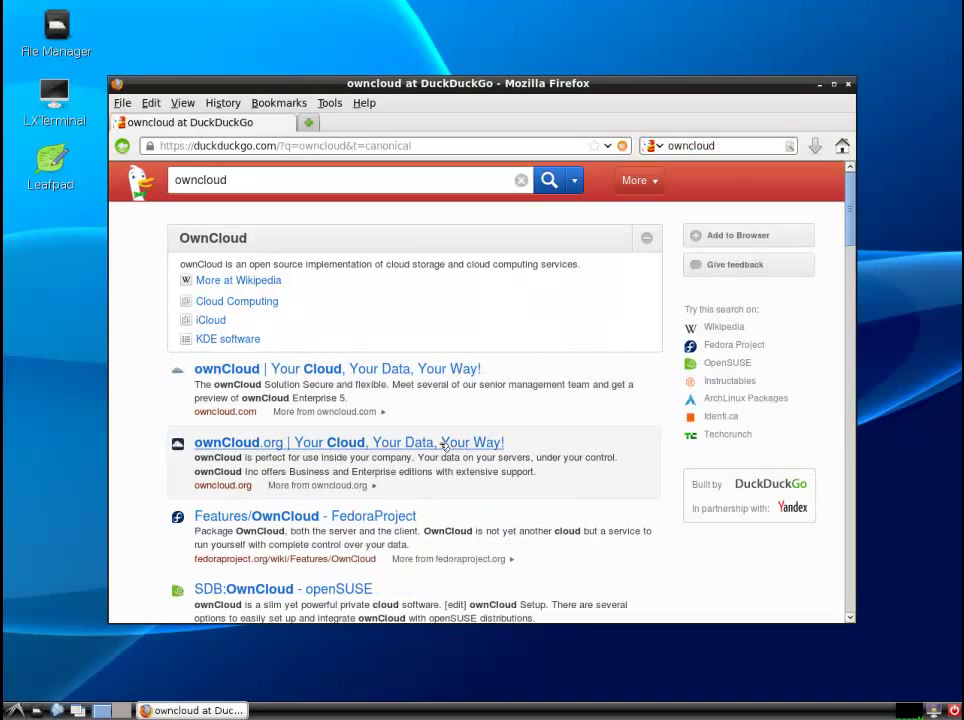
- Save the Unix/Mac OS tarball owncloud-5.0.7.tar.bz2 from owncloud.org's install page to the Desktop
{"action": "left_click", "coordinate": [257, 444]}
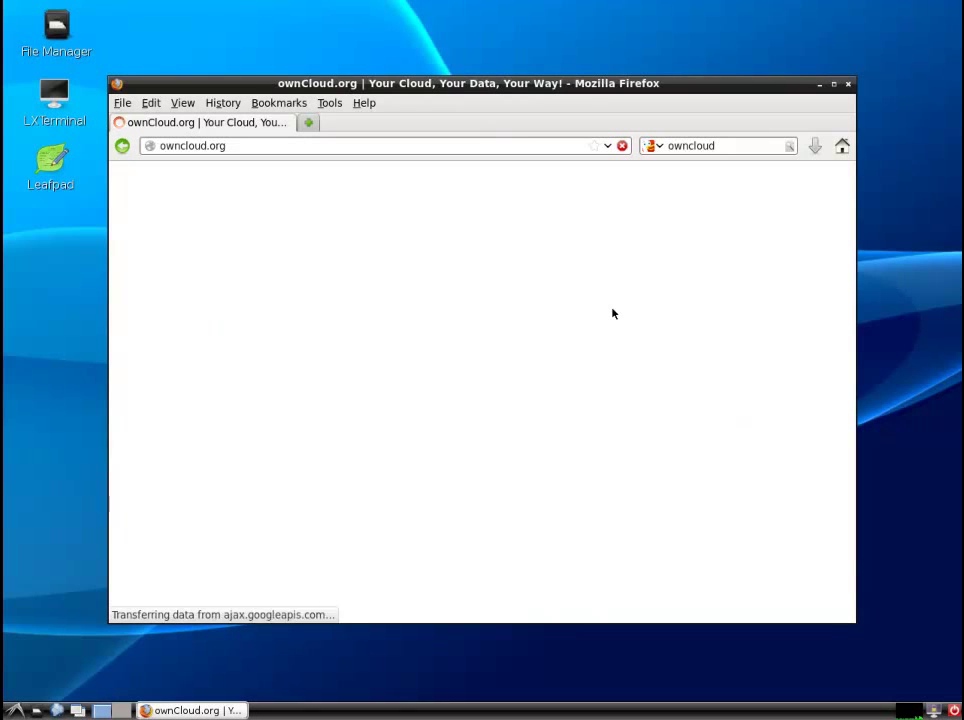
{"action": "left_click", "coordinate": [810, 176]}
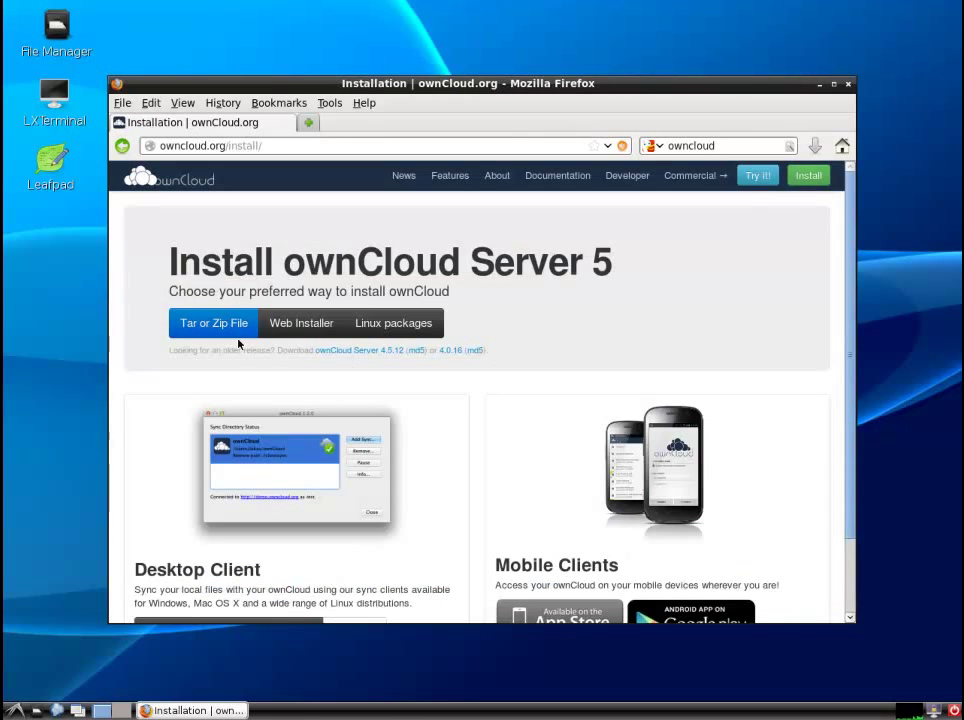
{"action": "left_click", "coordinate": [220, 330]}
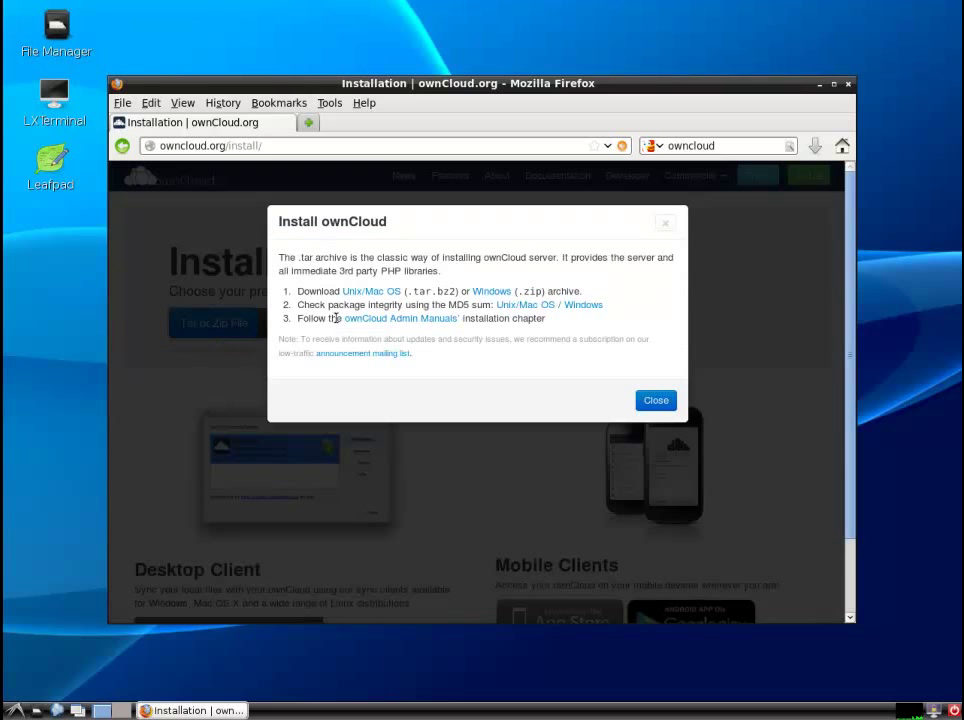
{"action": "left_click", "coordinate": [363, 292]}
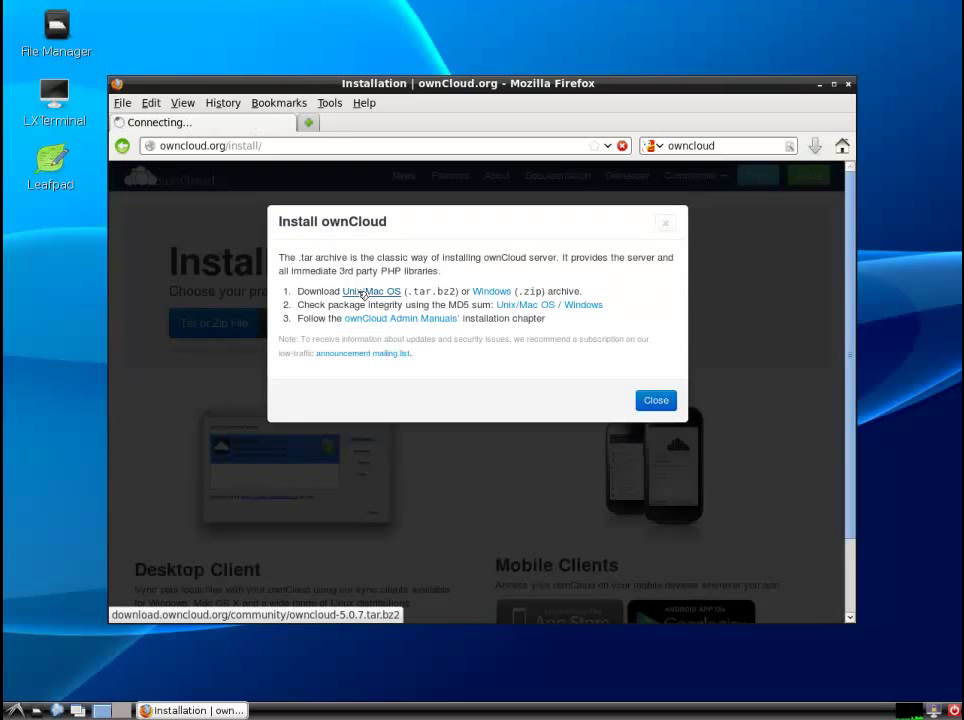
{"action": "left_click", "coordinate": [616, 449]}
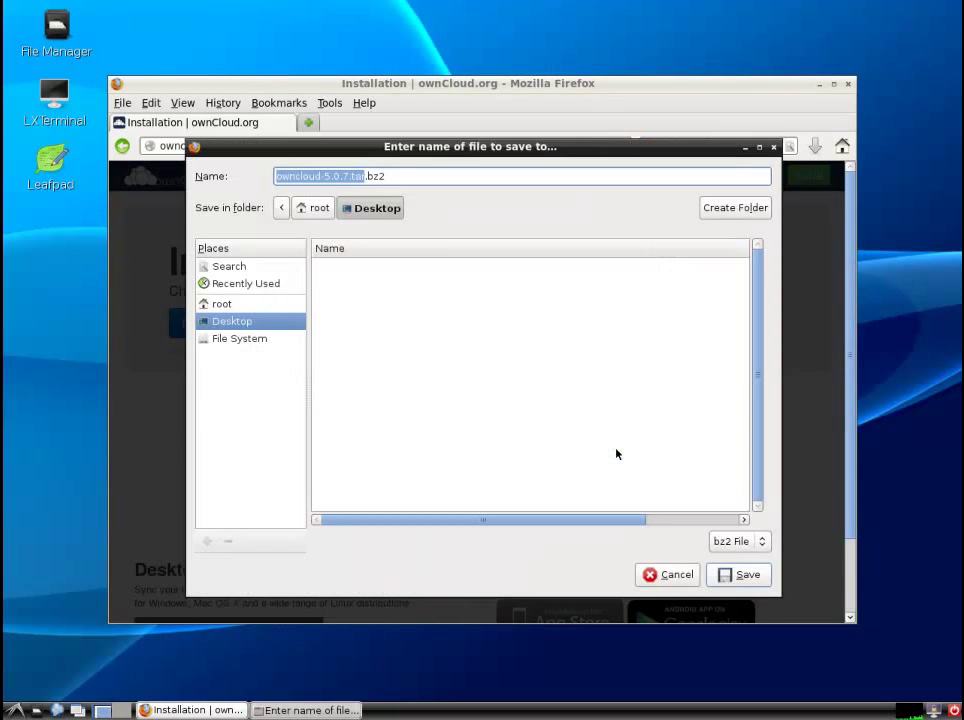
{"action": "left_click", "coordinate": [748, 575]}
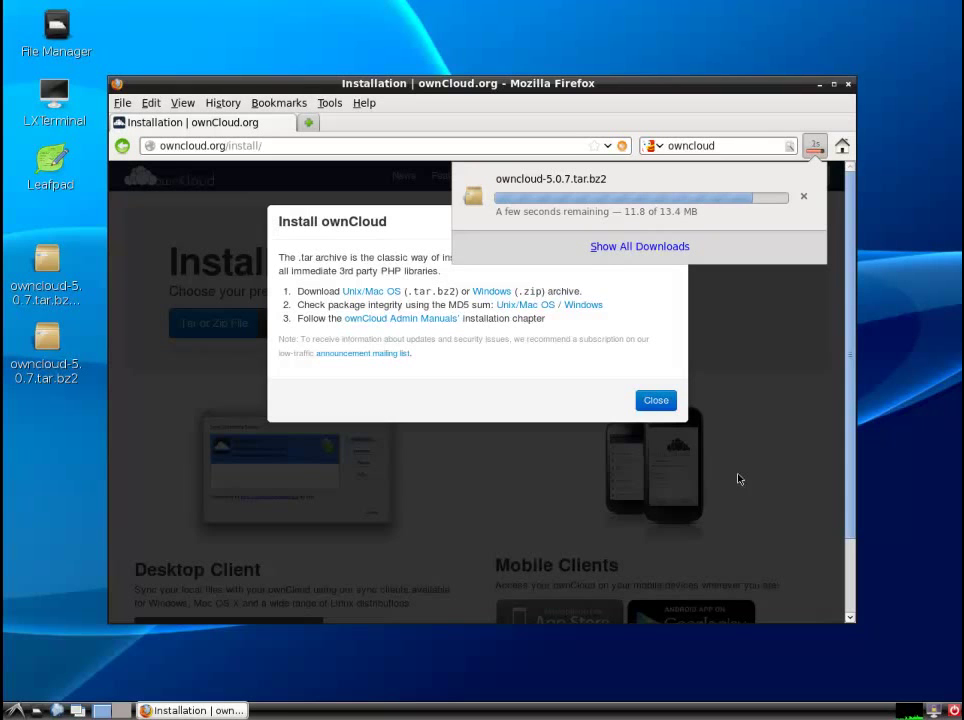
- Dismiss the downloads panel and install dialog, then close Firefox
{"action": "left_click", "coordinate": [662, 402]}
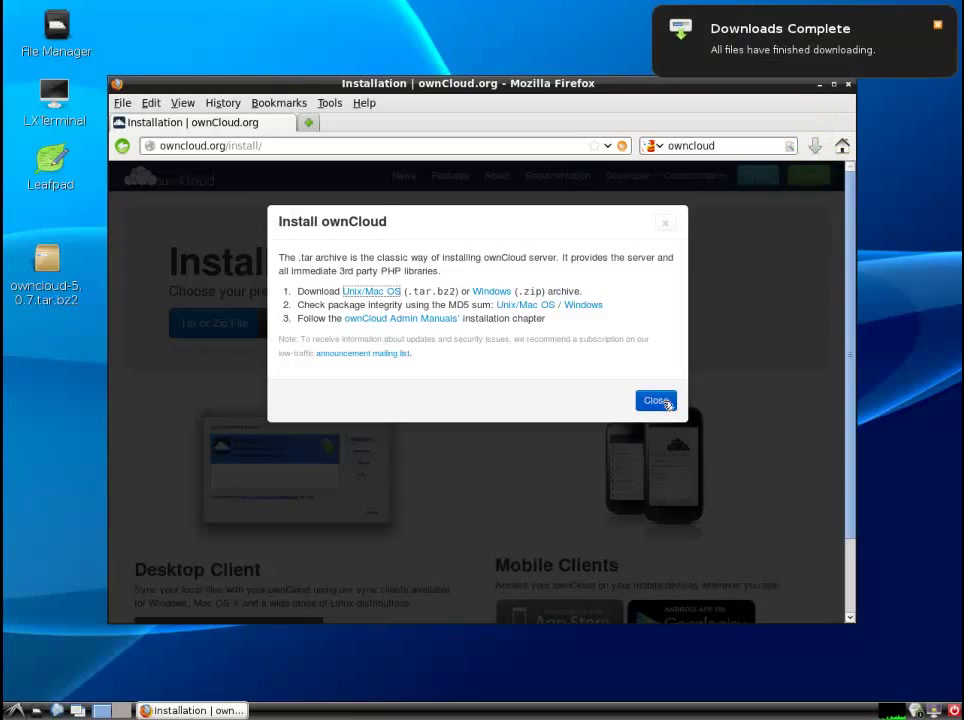
{"action": "left_click", "coordinate": [662, 401]}
{"action": "left_click", "coordinate": [848, 86]}
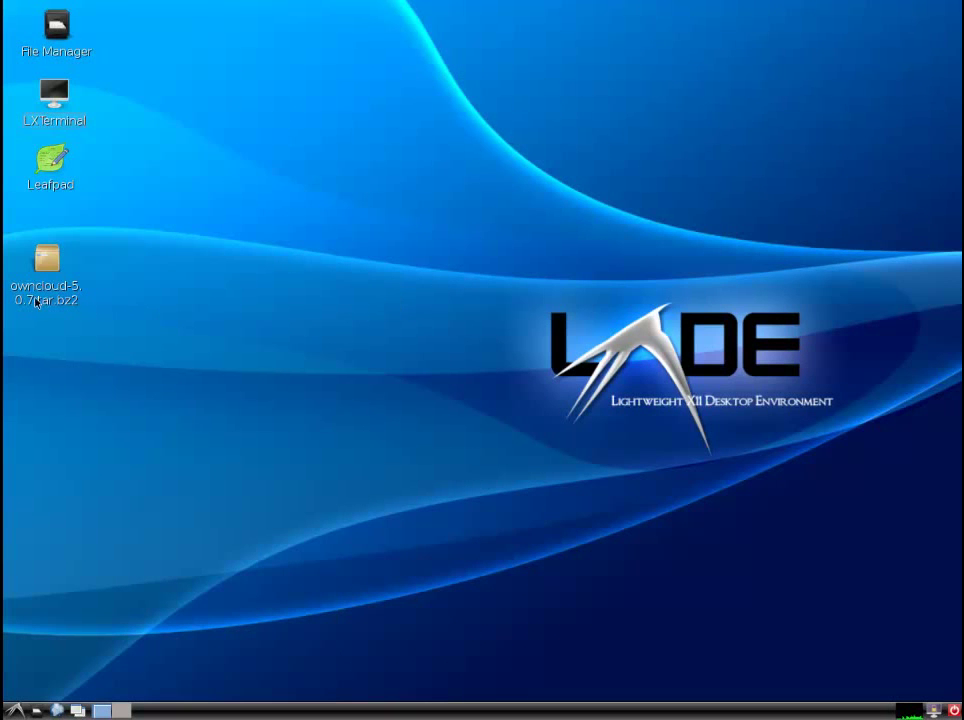
- Open owncloud-5.0.7.tar.bz2 from the desktop in Xarchiver
{"action": "left_click", "coordinate": [42, 264]}
{"action": "right_click", "coordinate": [40, 266]}
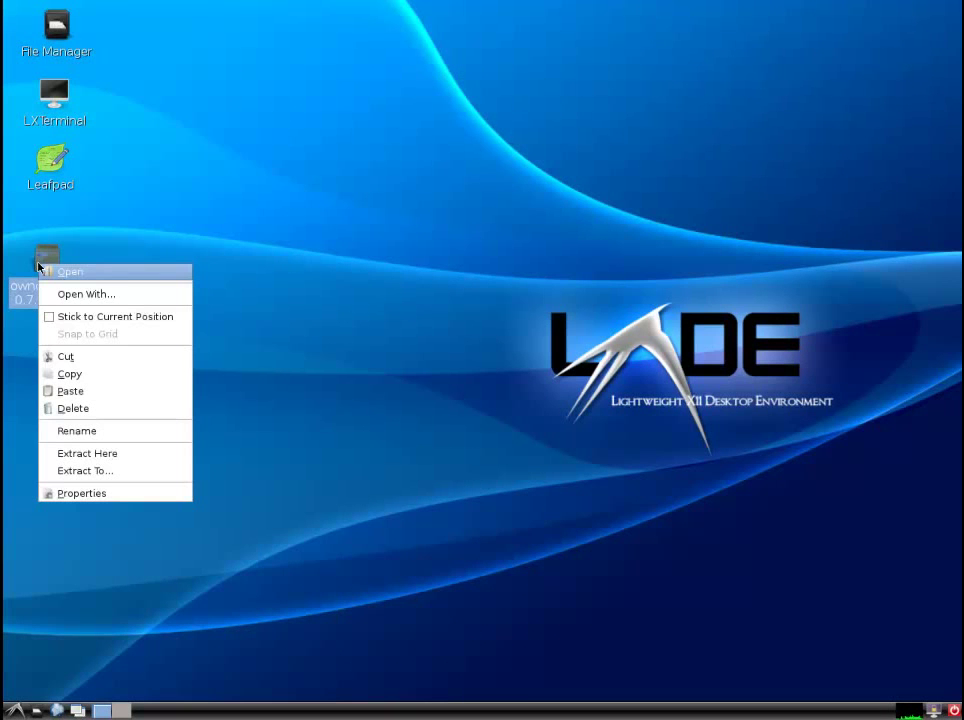
{"action": "left_click", "coordinate": [53, 272]}
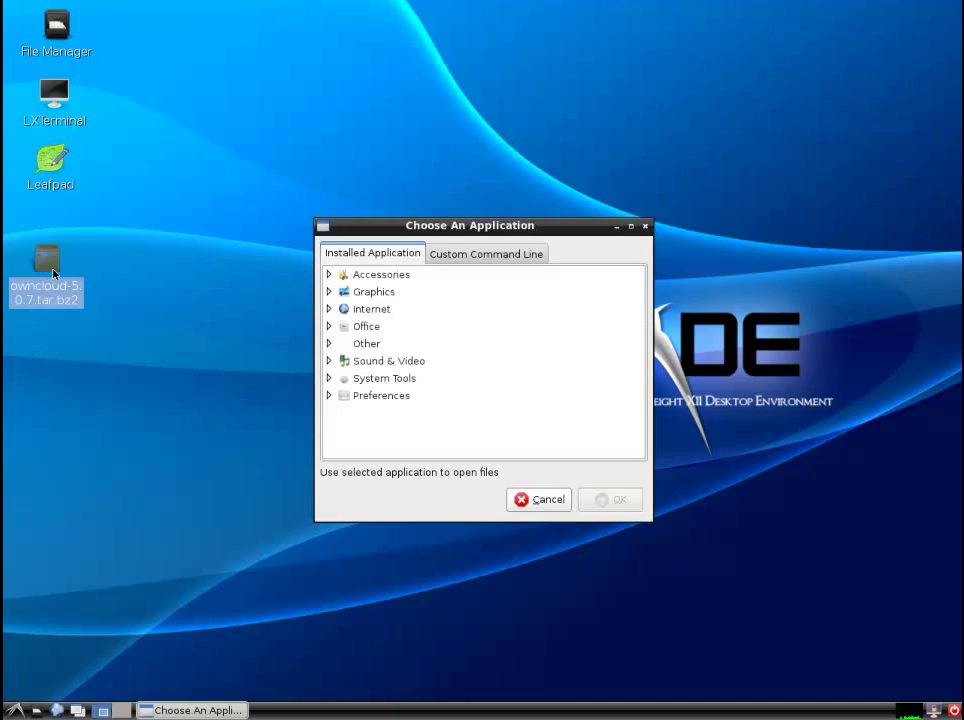
{"action": "left_click", "coordinate": [328, 274]}
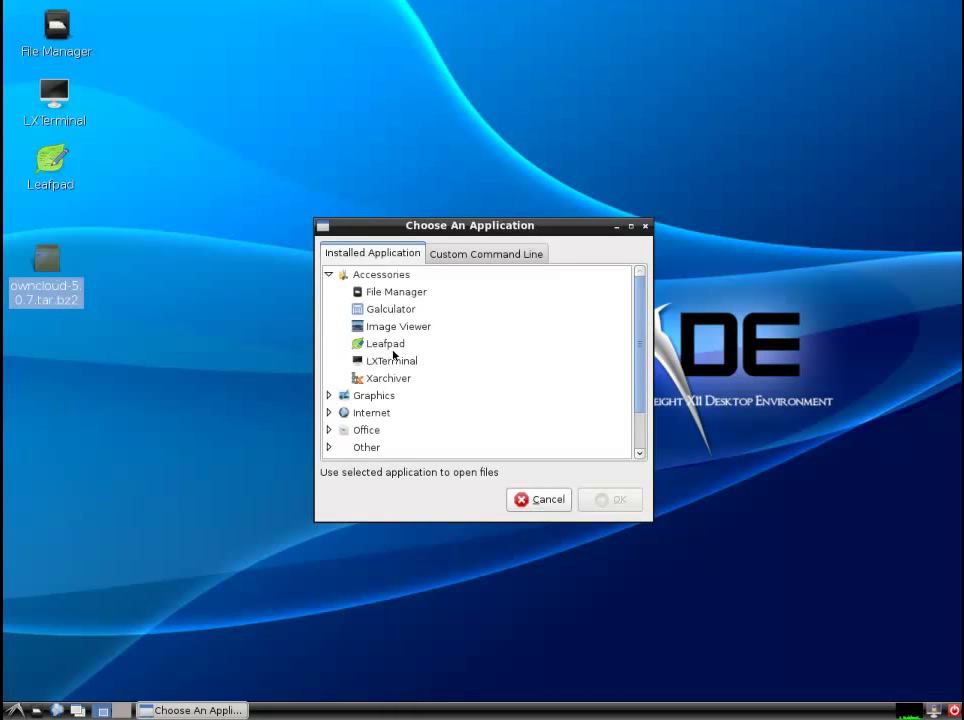
{"action": "left_click", "coordinate": [384, 378]}
{"action": "left_click", "coordinate": [610, 500]}
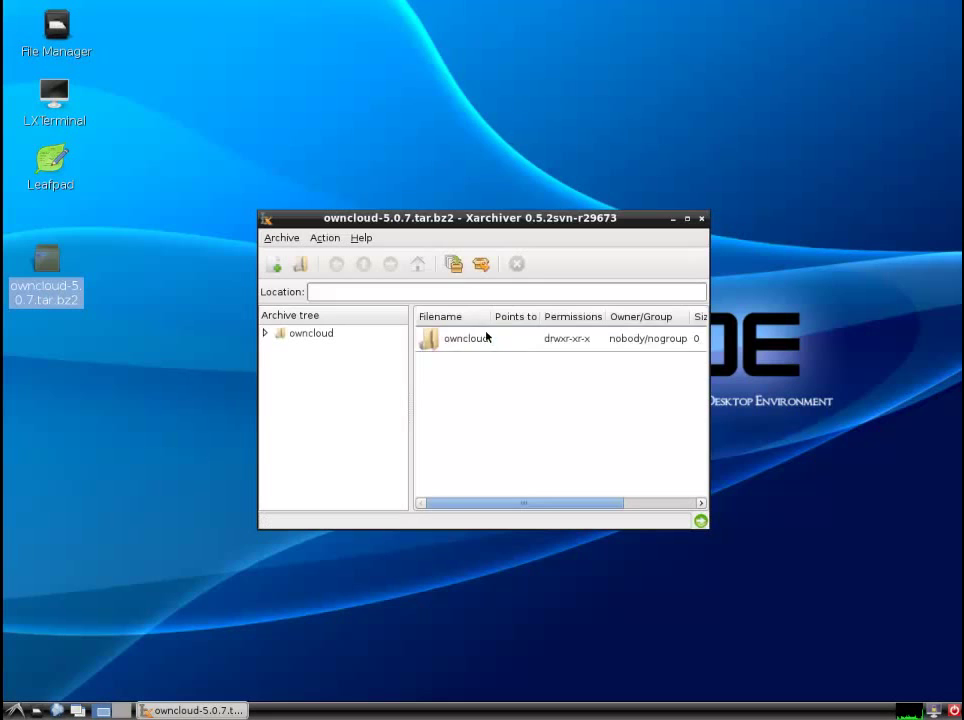
- Extract the owncloud folder from the archive to /root/Desktop
{"action": "left_click", "coordinate": [486, 337]}
{"action": "left_click", "coordinate": [481, 263]}
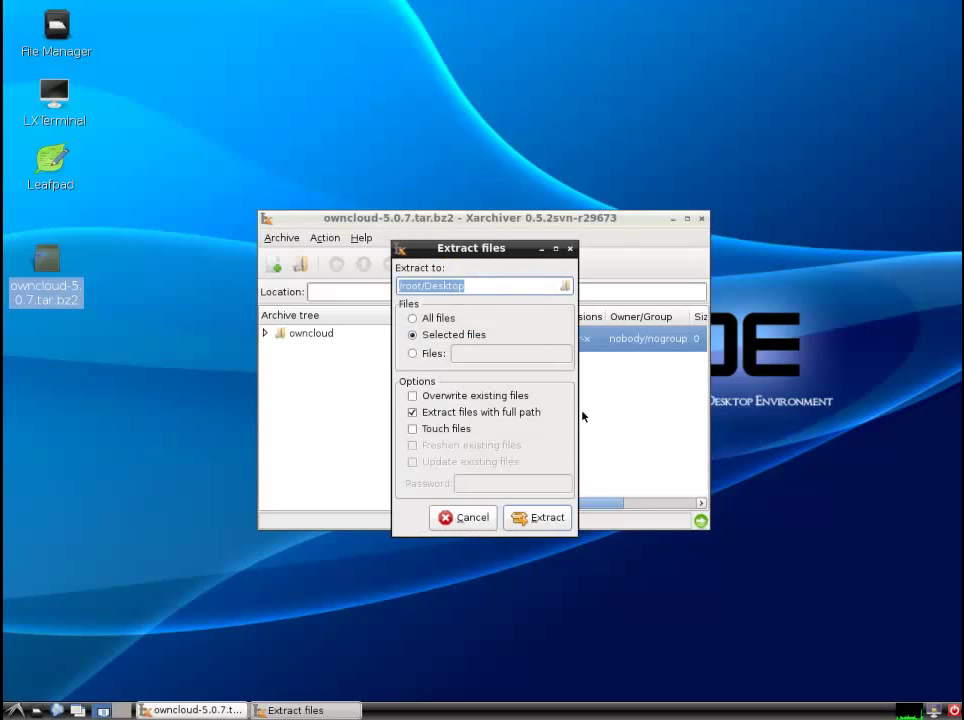
{"action": "left_click", "coordinate": [545, 519]}
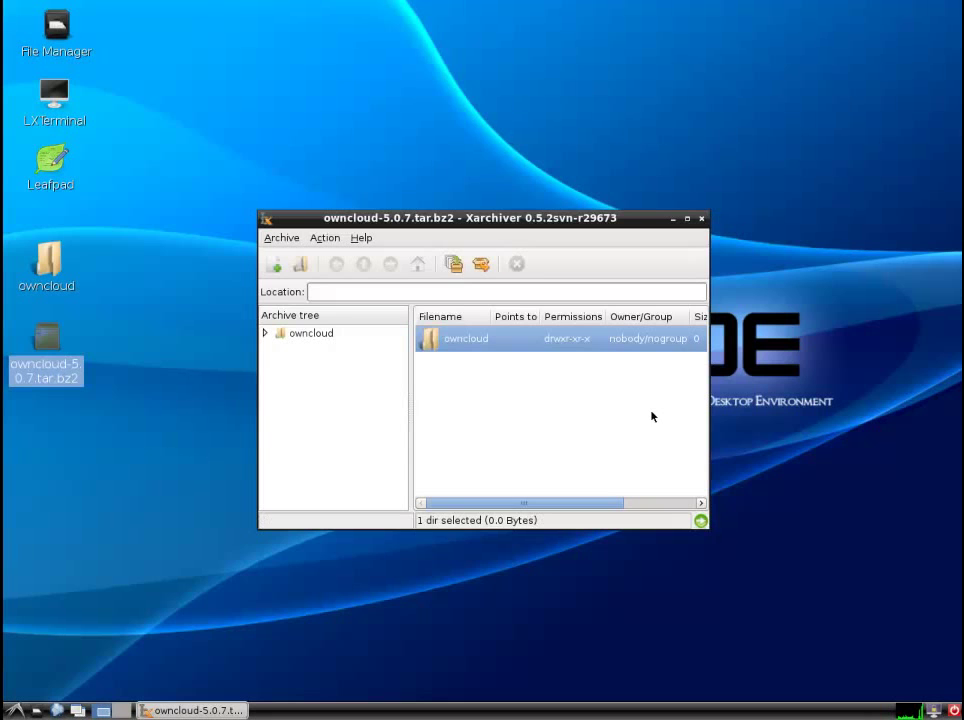
- Close Xarchiver and browse to /var/www in the file manager
{"action": "left_click", "coordinate": [701, 219]}
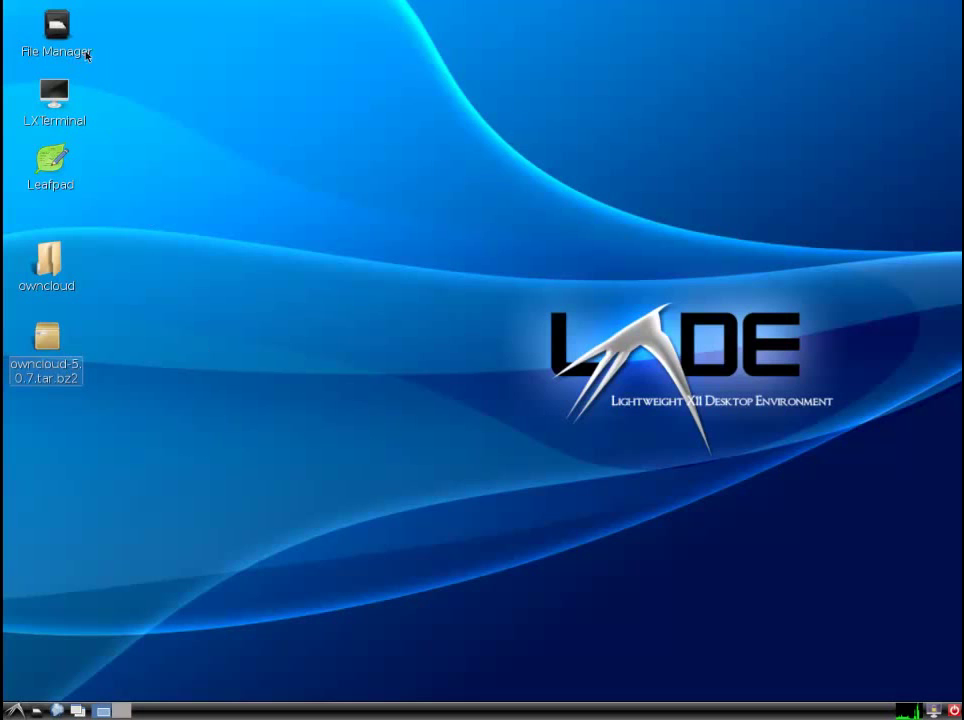
{"action": "double_click", "coordinate": [60, 35]}
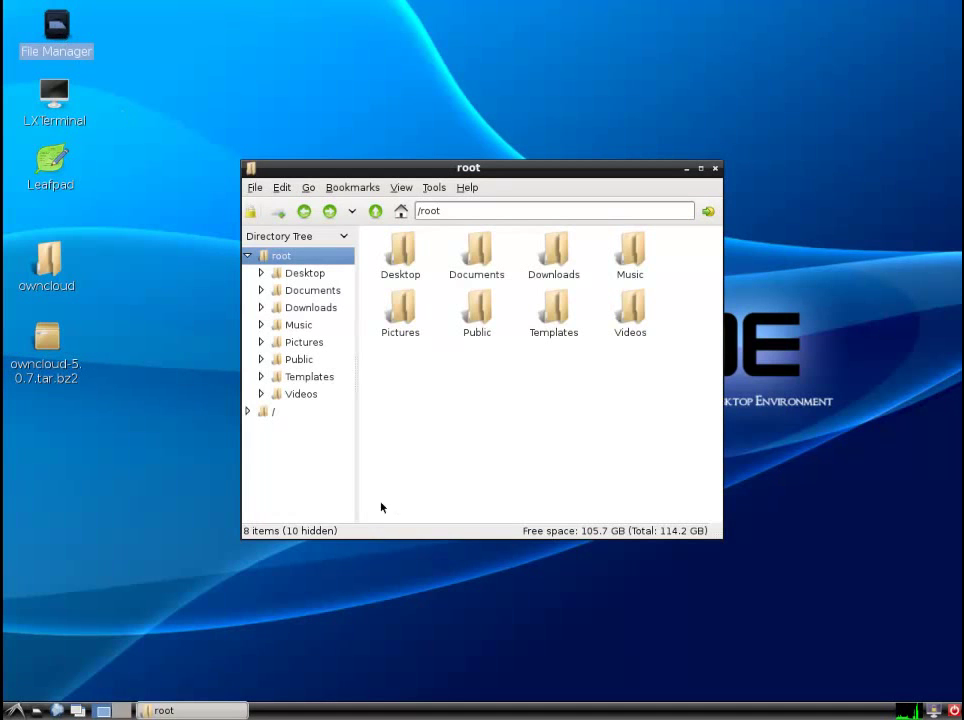
{"action": "left_click", "coordinate": [272, 414]}
{"action": "left_click", "coordinate": [397, 425]}
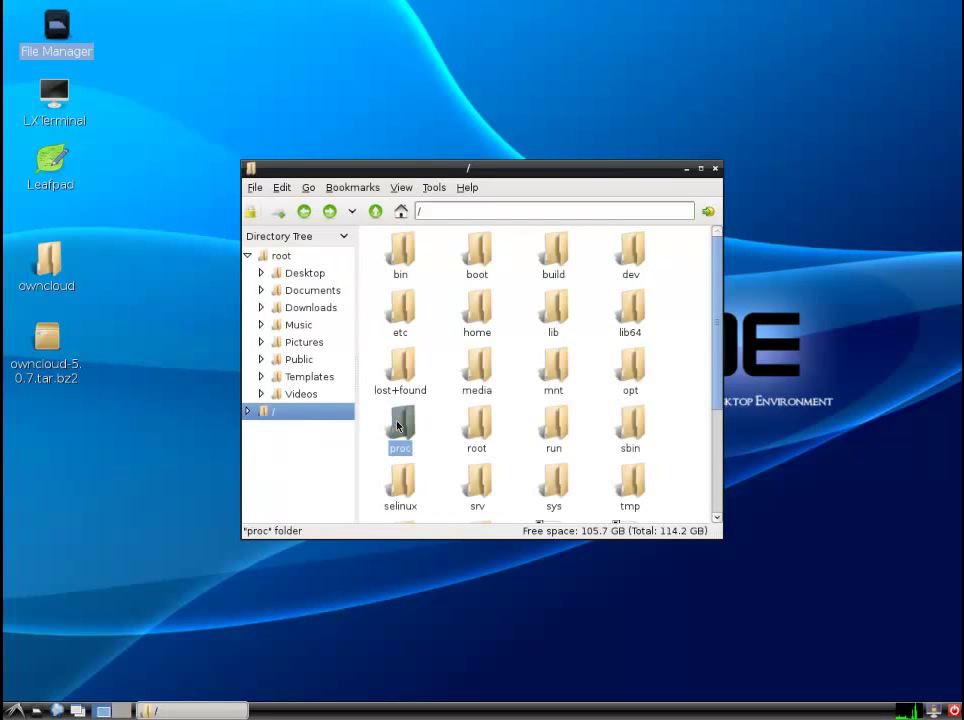
{"action": "scroll", "coordinate": [397, 425], "scroll_direction": "down", "scroll_amount": 1}
{"action": "left_click", "coordinate": [476, 491]}
{"action": "double_click", "coordinate": [476, 491]}
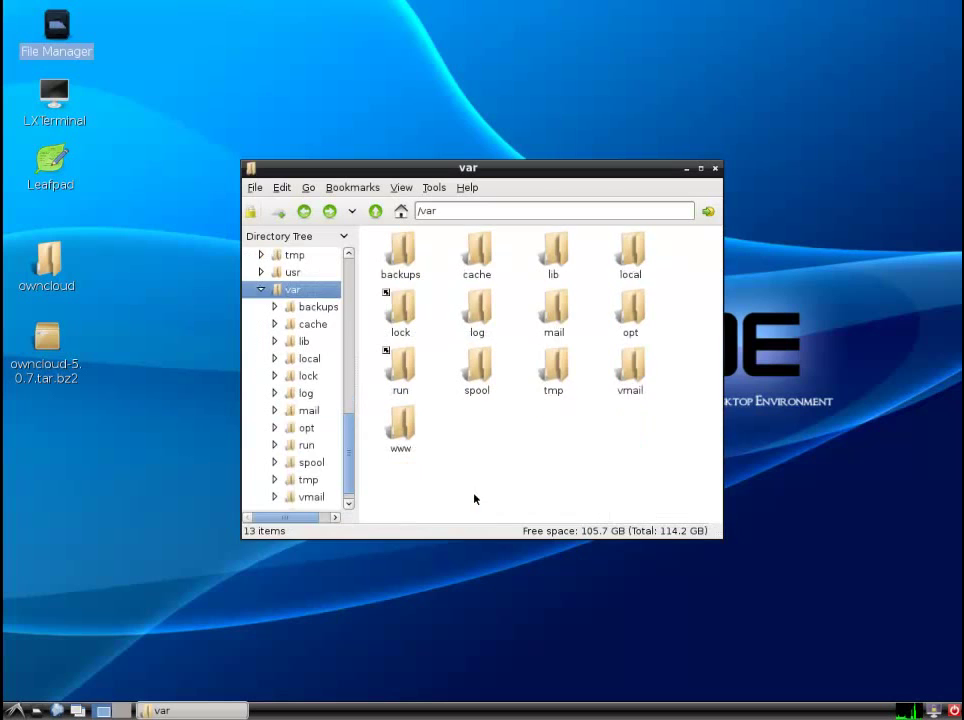
{"action": "double_click", "coordinate": [400, 430]}
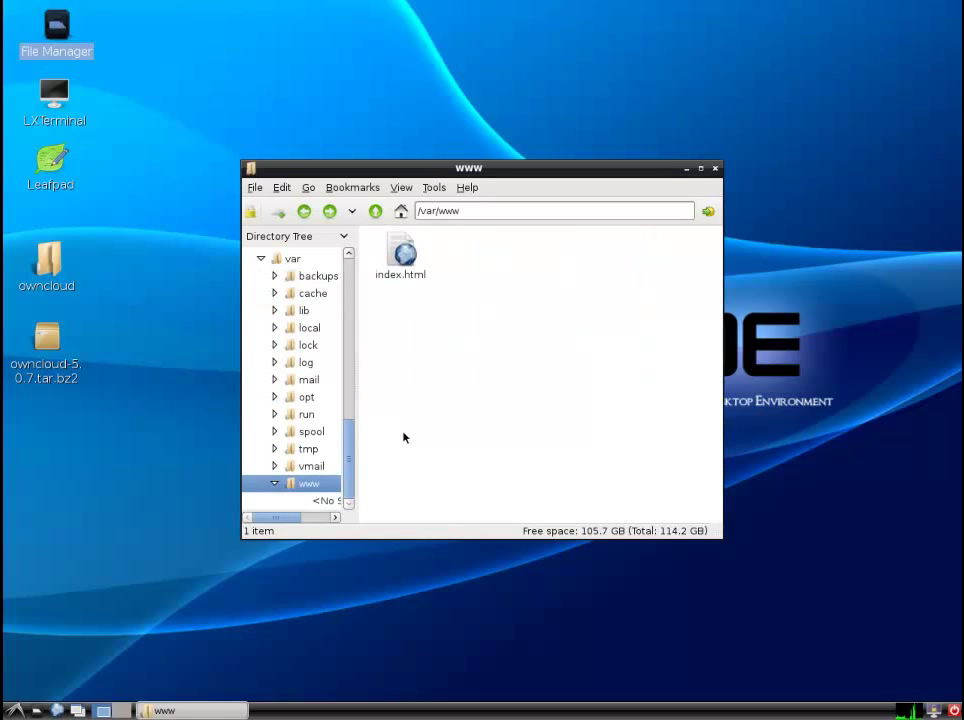
- Delete index.html from /var/www, moving it to the trash
{"action": "left_click", "coordinate": [402, 250]}
{"action": "right_click", "coordinate": [401, 243]}
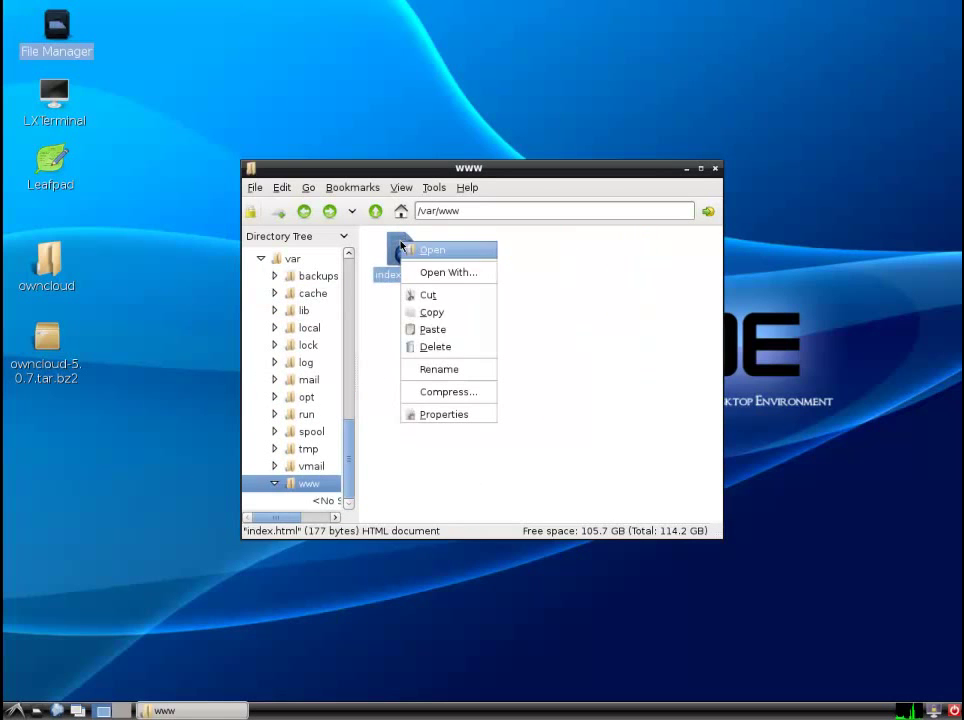
{"action": "left_click", "coordinate": [424, 346]}
{"action": "left_click", "coordinate": [610, 404]}
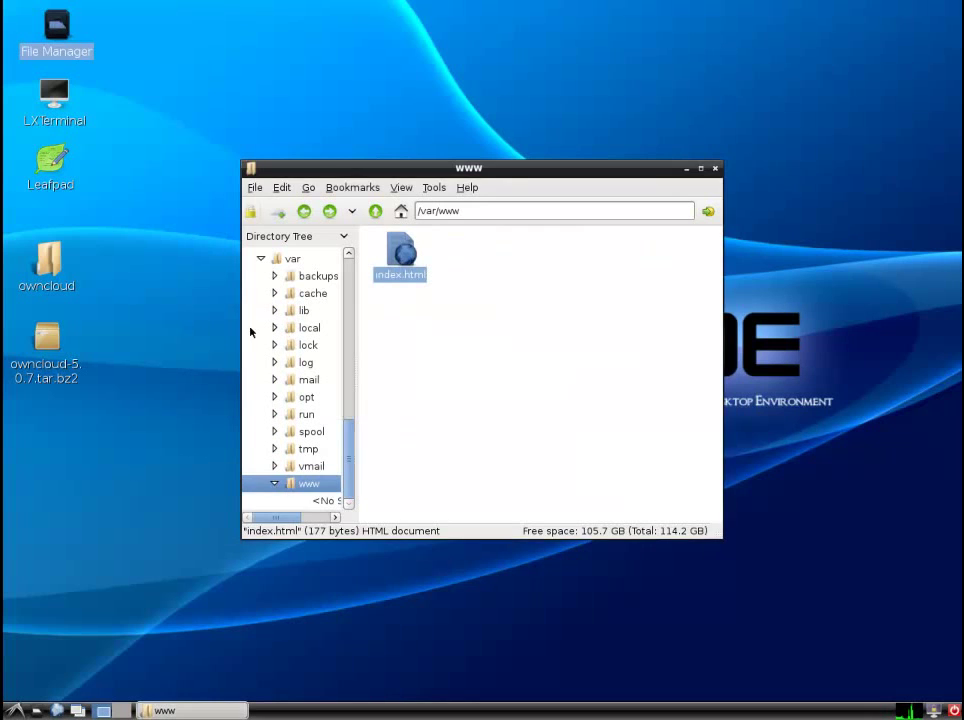
{"action": "left_click", "coordinate": [60, 270]}
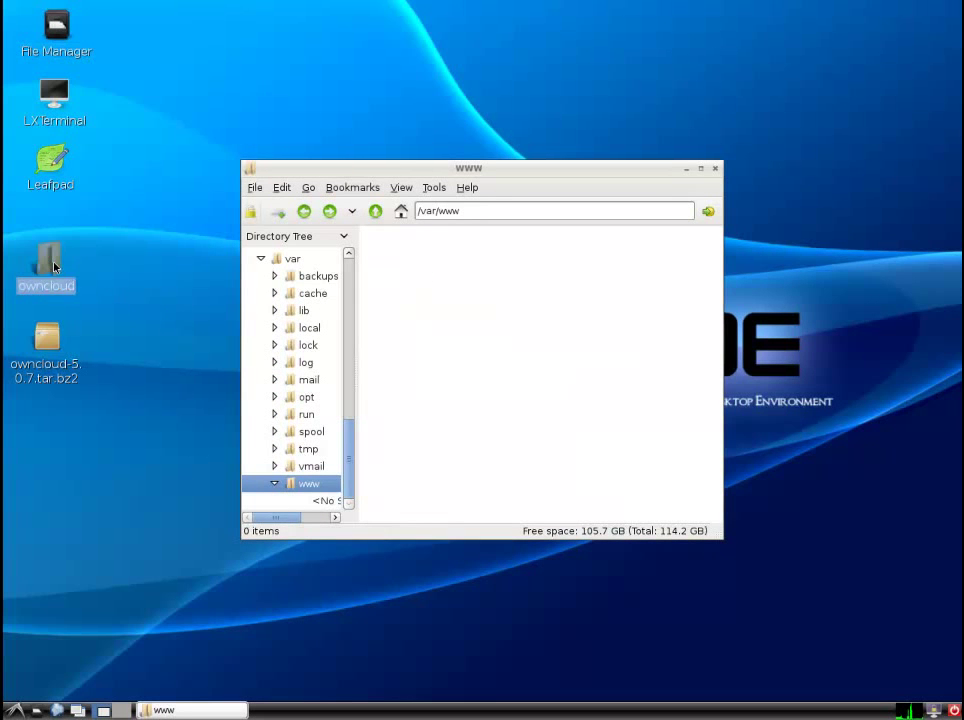
{"action": "right_click", "coordinate": [56, 263]}
{"action": "left_click", "coordinate": [90, 420]}
{"action": "right_click", "coordinate": [532, 396]}
{"action": "left_click", "coordinate": [548, 425]}
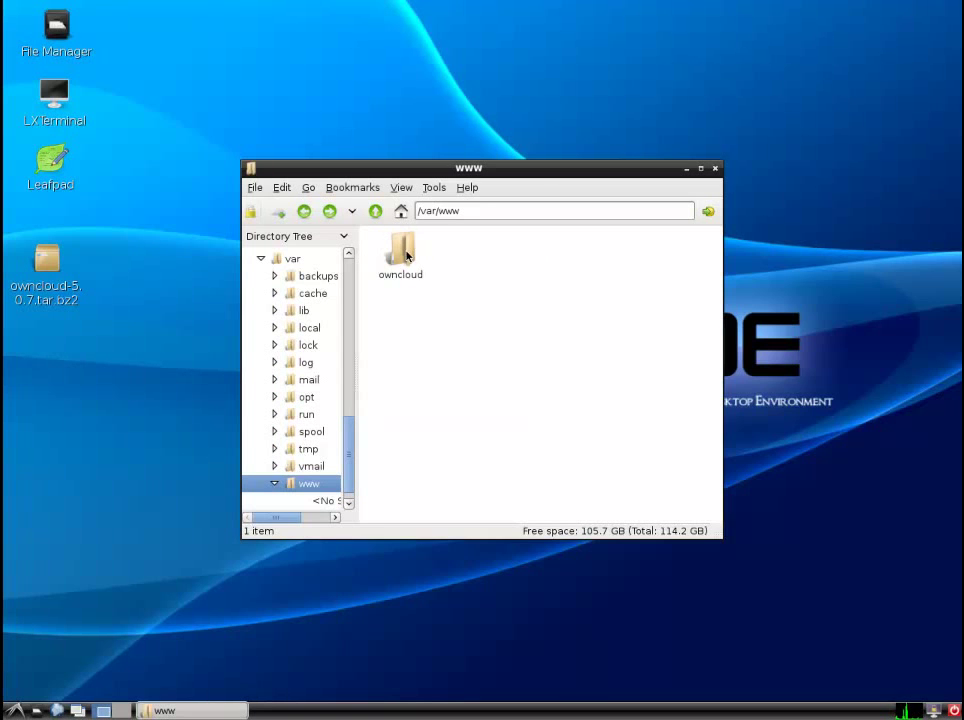
- Rename the owncloud folder in /var/www to cloud
{"action": "right_click", "coordinate": [407, 256]}
{"action": "left_click", "coordinate": [436, 438]}
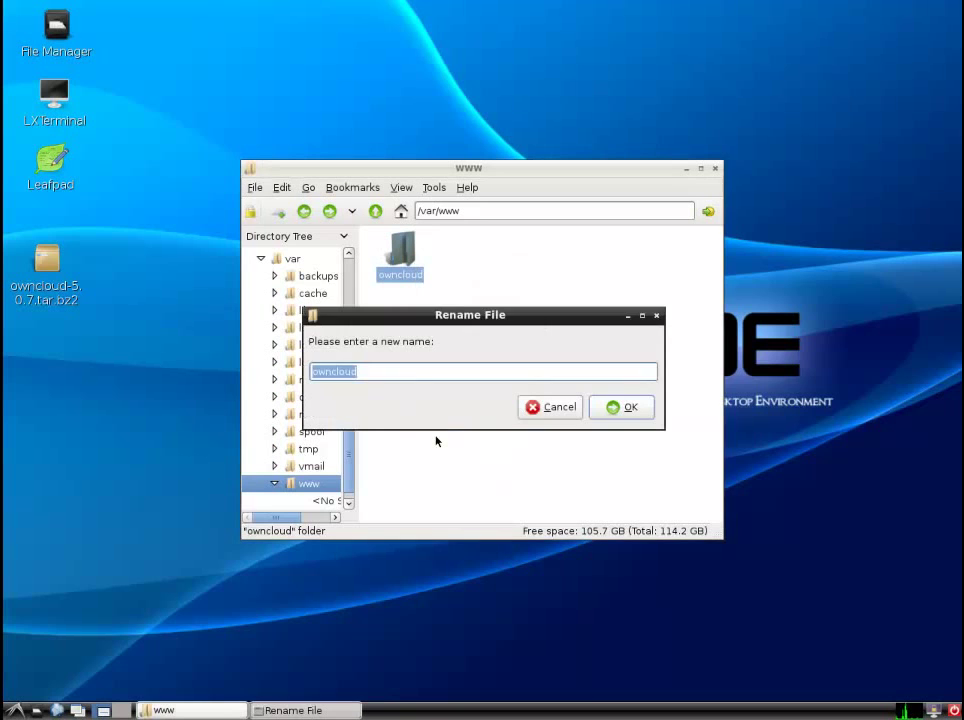
{"action": "type", "text": "clo"}
{"action": "left_click", "coordinate": [614, 410]}
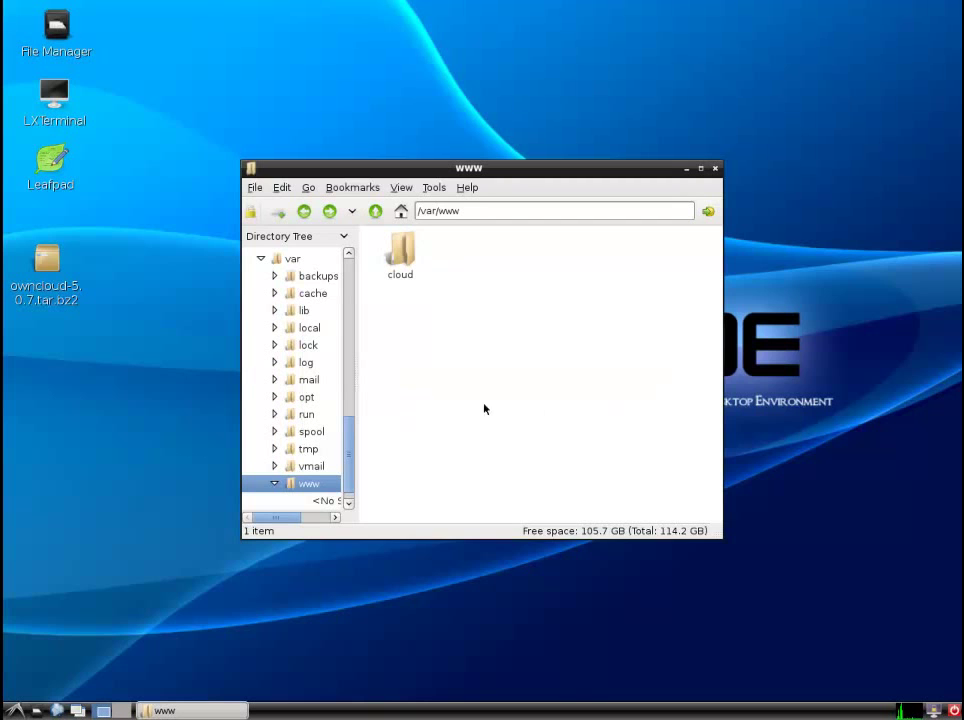
- In the cloud folder's permissions, change the owner from root to www-data
{"action": "right_click", "coordinate": [405, 265]}
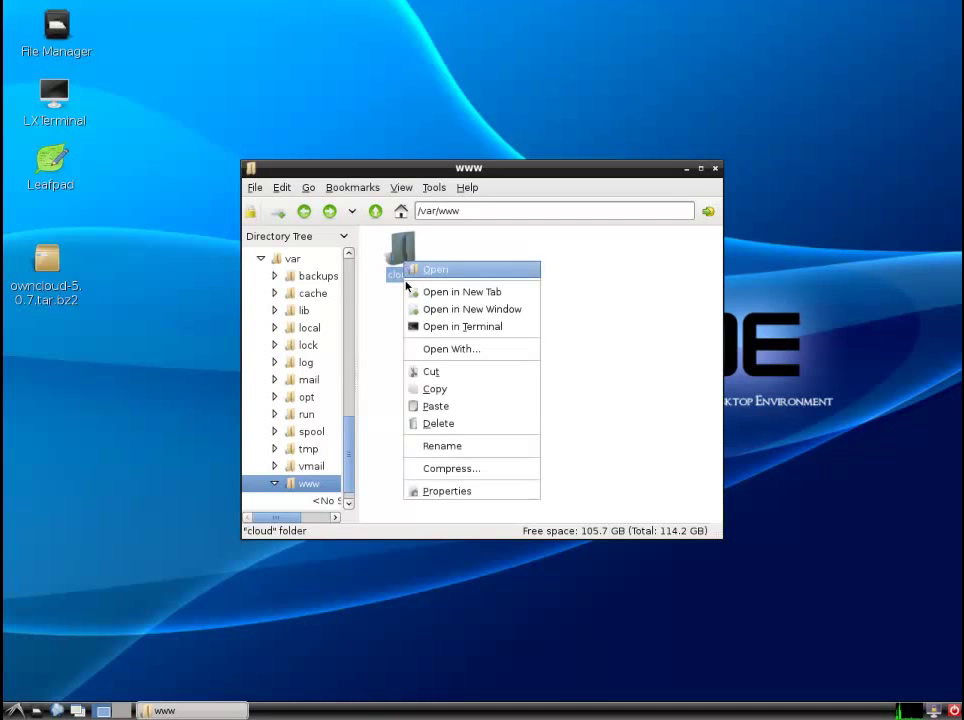
{"action": "left_click", "coordinate": [437, 492]}
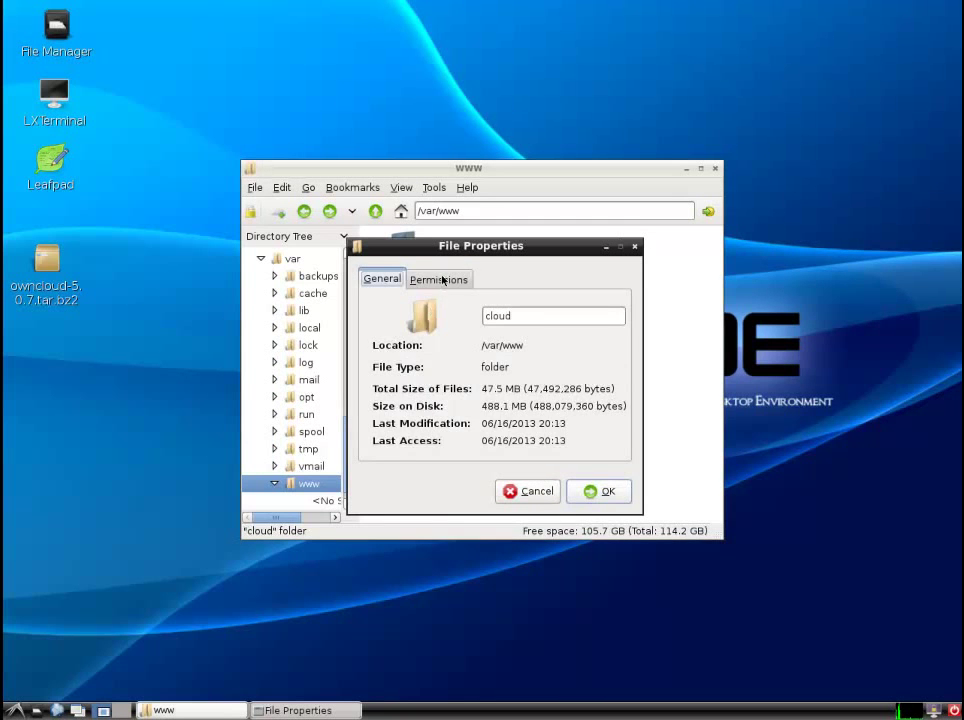
{"action": "left_click", "coordinate": [441, 280]}
{"action": "left_click_drag", "start_coordinate": [452, 307], "coordinate": [341, 313]}
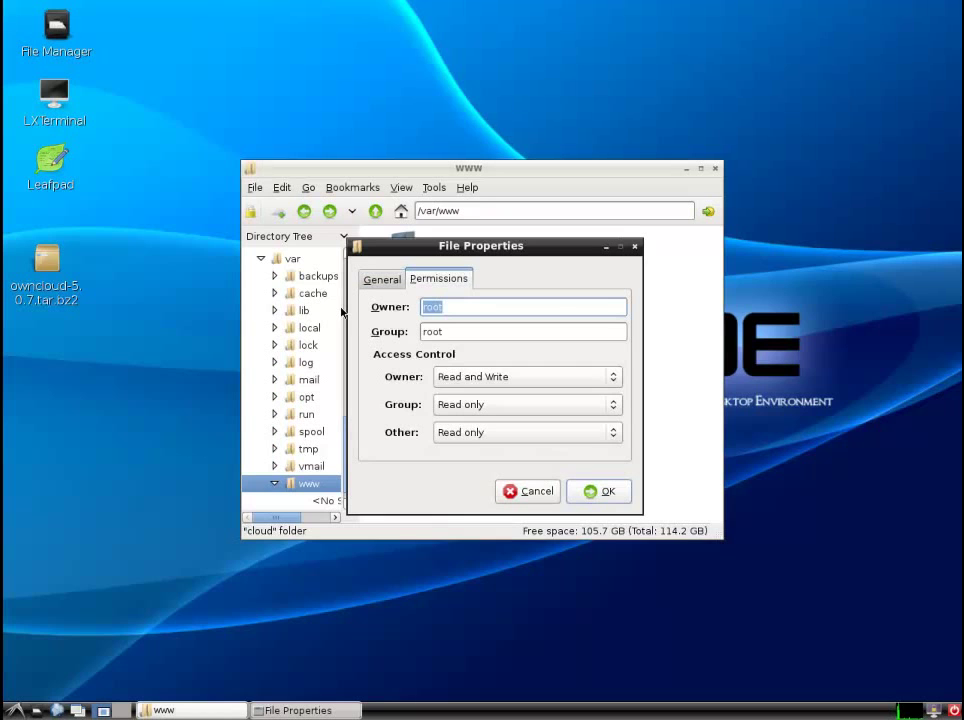
{"action": "type", "text": "www-data"}
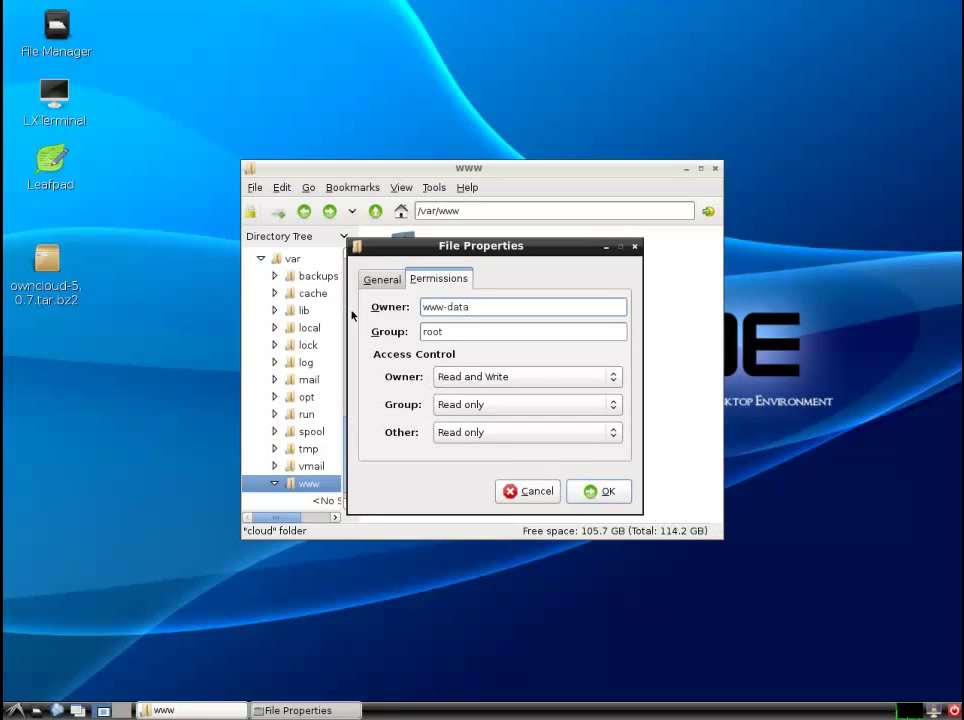
- Give the group Read and Write and others None, apply recursively, and close the window
{"action": "left_click", "coordinate": [475, 405]}
{"action": "left_click", "coordinate": [482, 386]}
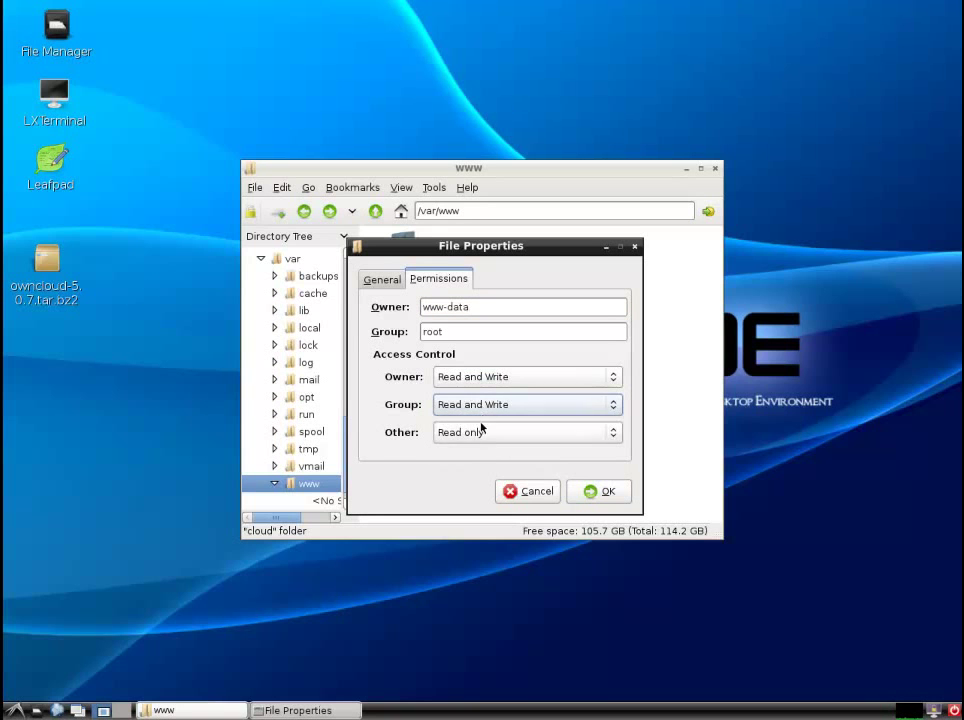
{"action": "left_click", "coordinate": [480, 432]}
{"action": "left_click", "coordinate": [475, 469]}
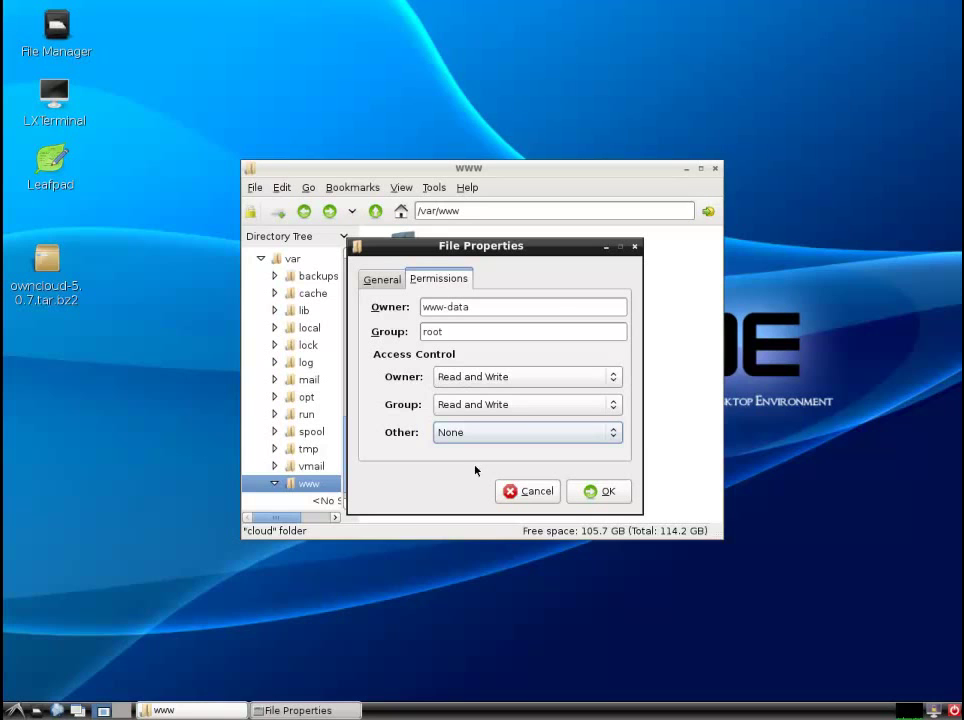
{"action": "left_click", "coordinate": [598, 492]}
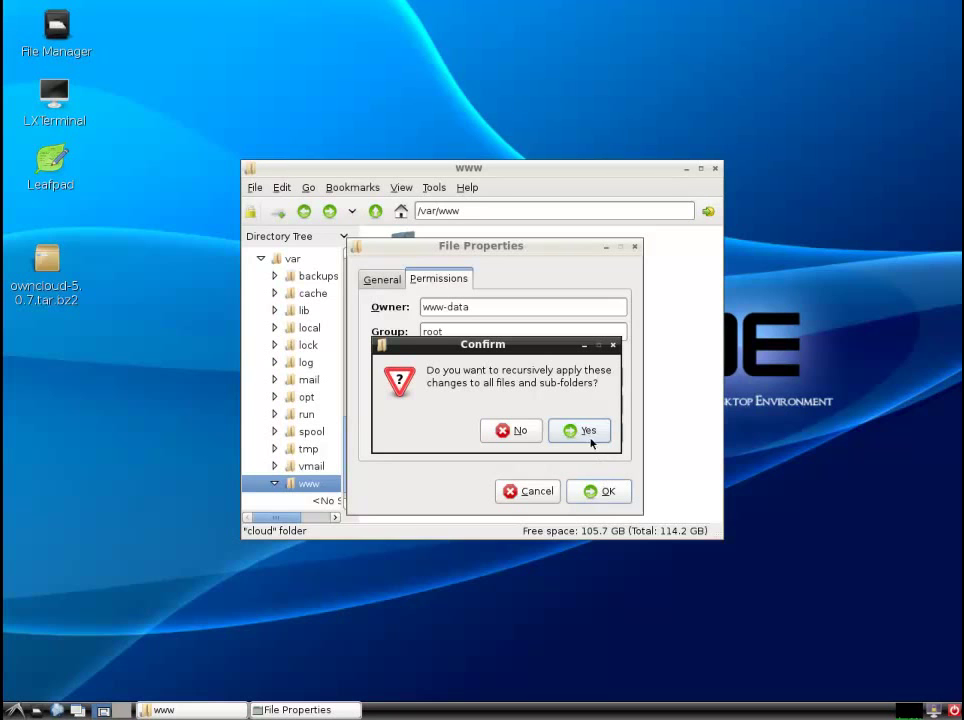
{"action": "left_click", "coordinate": [590, 437]}
{"action": "left_click", "coordinate": [613, 444]}
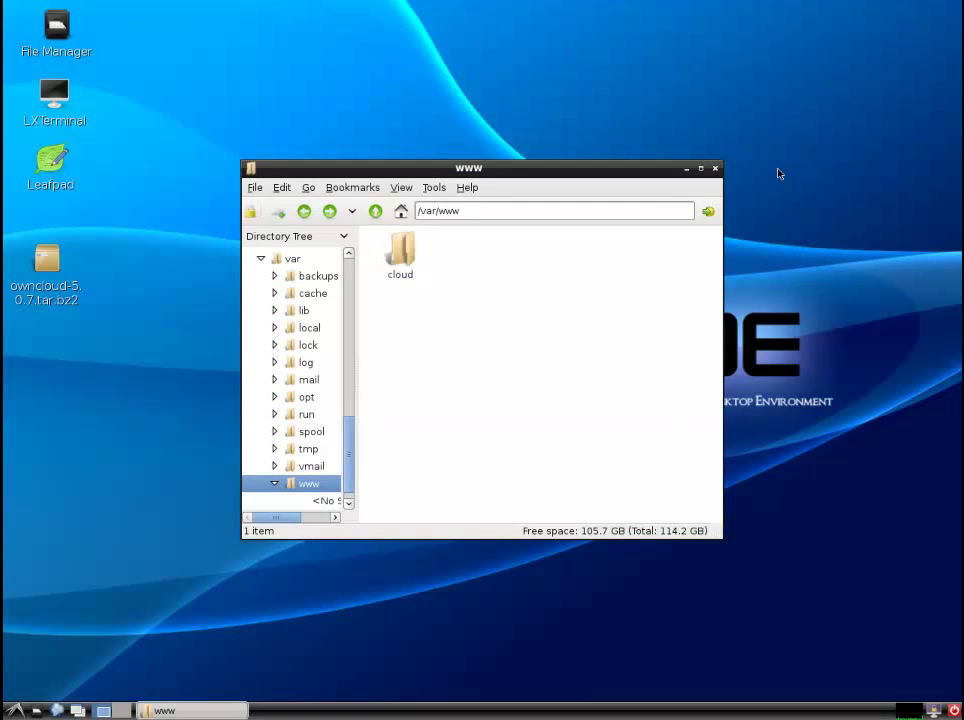
{"action": "left_click", "coordinate": [715, 169]}
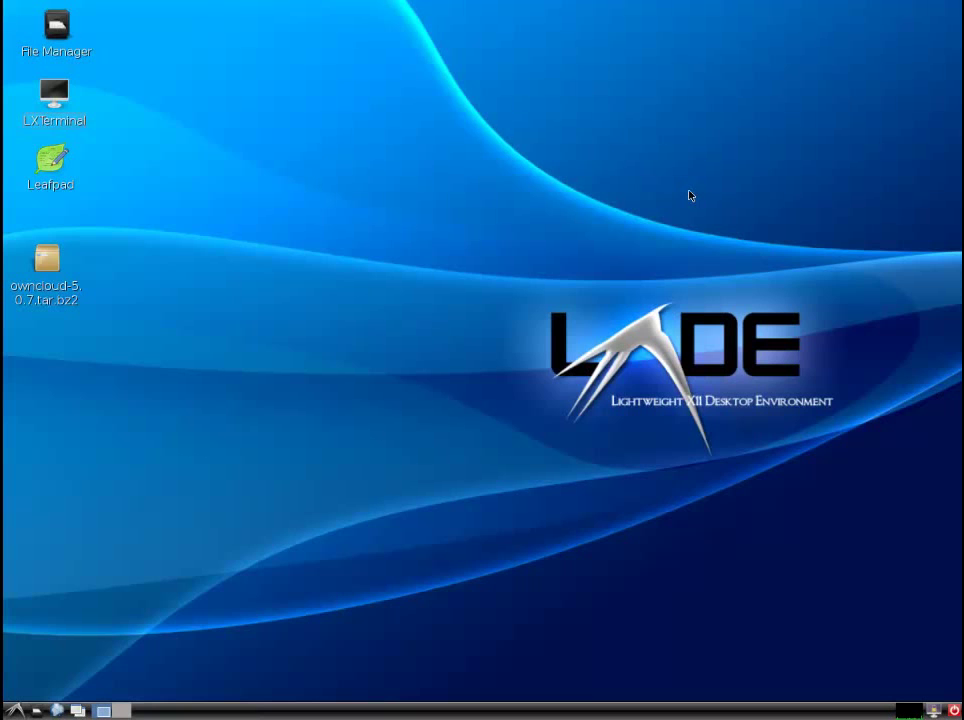
- In a terminal, run apt-get install for php5 and php5-gd
{"action": "double_click", "coordinate": [60, 108]}
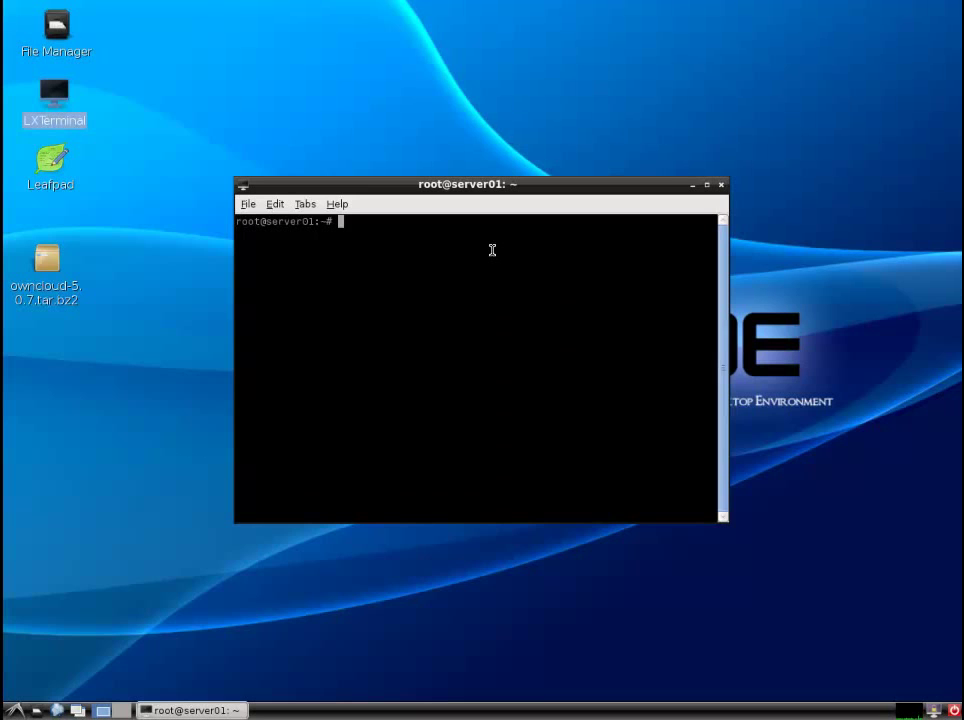
{"action": "type", "text": "apt-get install php5"}
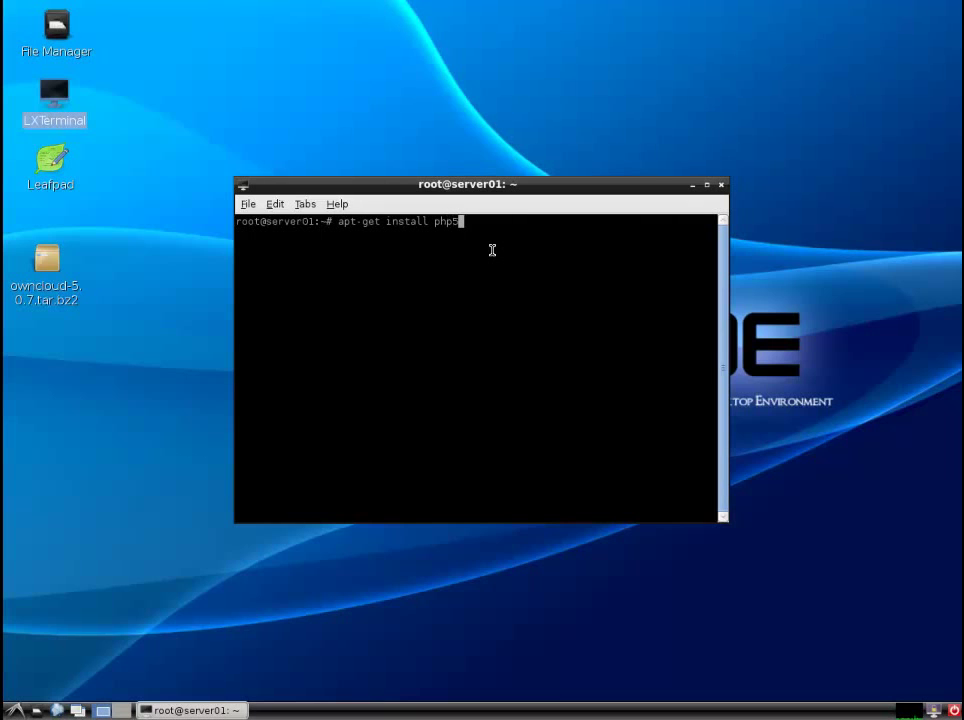
{"action": "key", "text": "Return"}
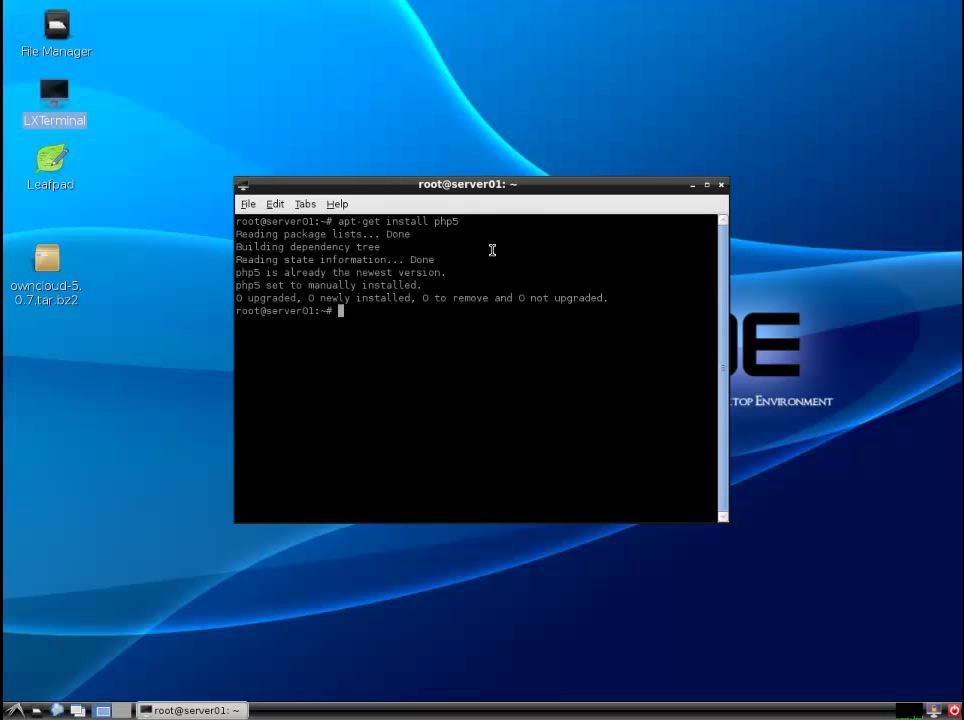
{"action": "key", "text": "Up"}
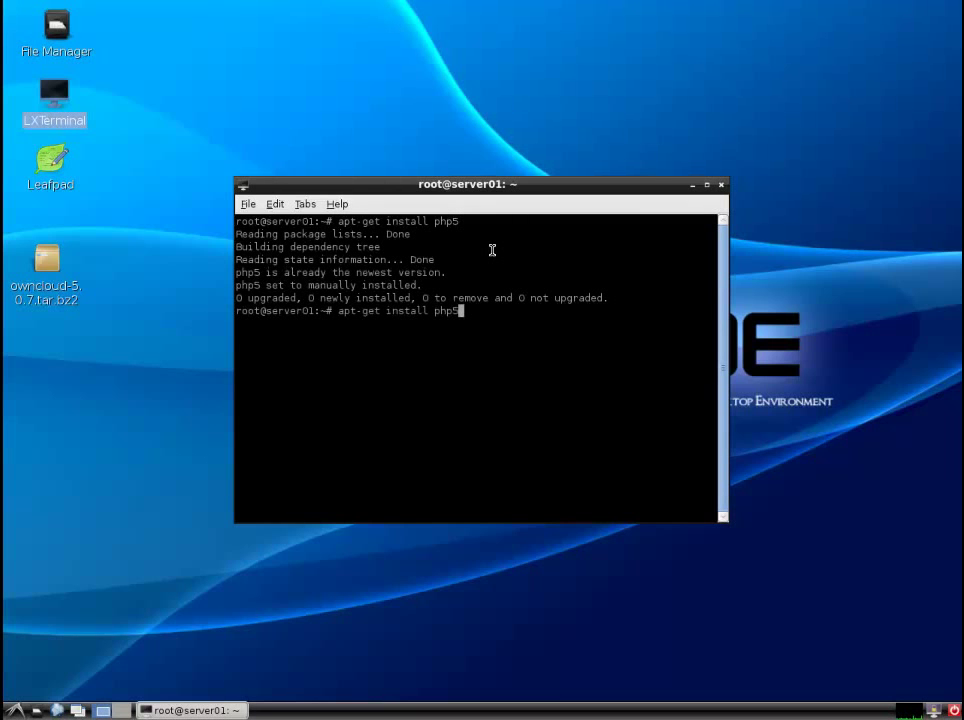
{"action": "type", "text": "-gd"}
{"action": "key", "text": "Return"}
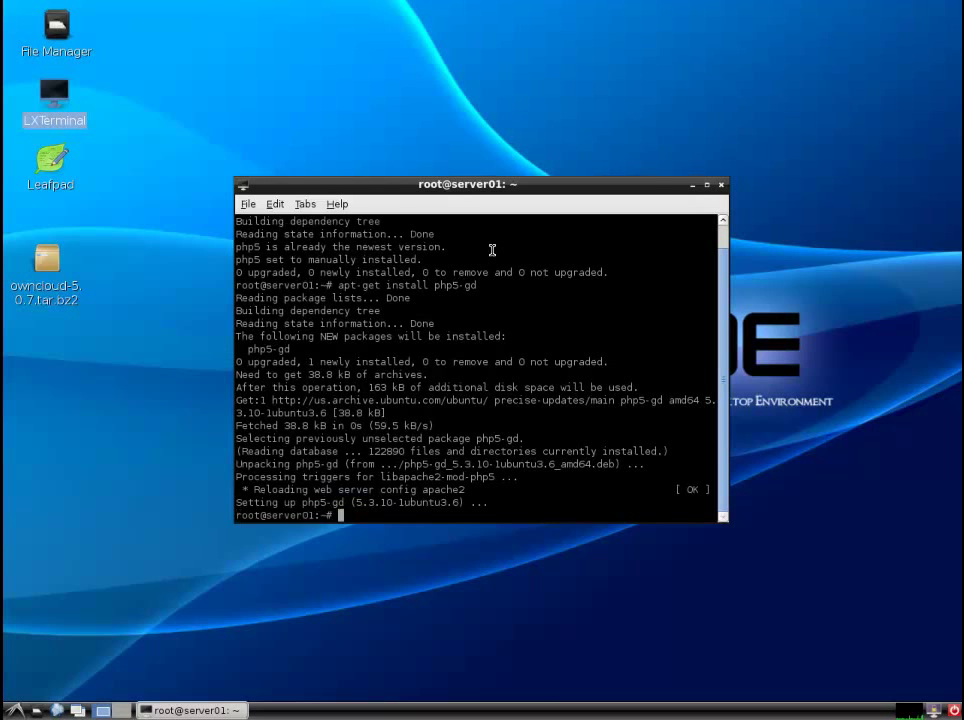
- Install the php5-ldap and php5-mysql packages with apt-get
{"action": "key", "text": "Up"}
{"action": "key", "text": "BackSpace"}
{"action": "key", "text": "BackSpace"}
{"action": "type", "text": "ldap"}
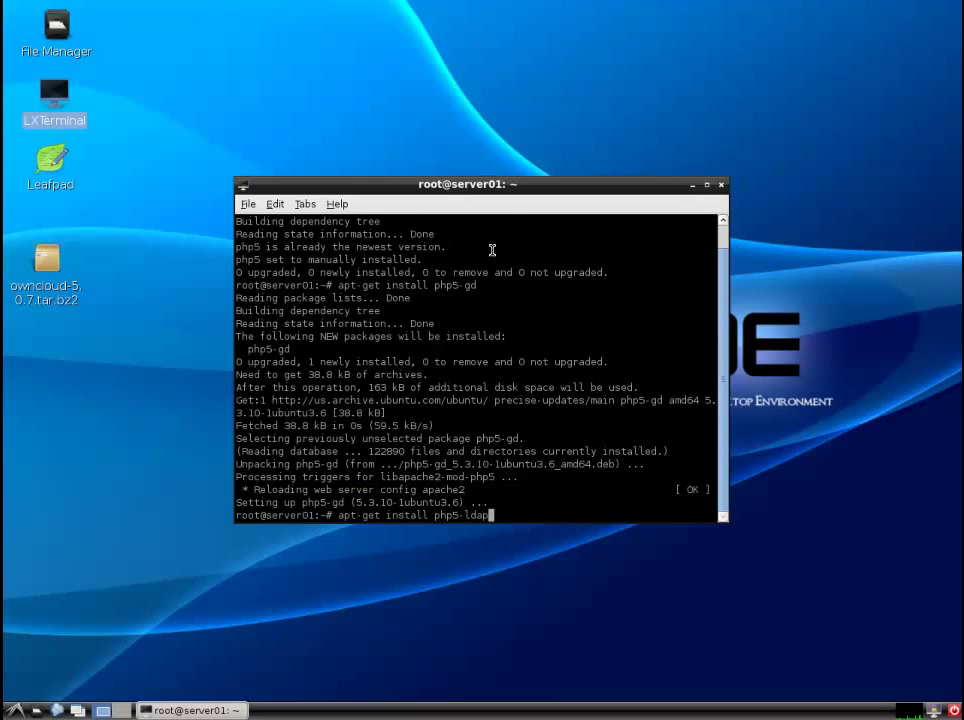
{"action": "key", "text": "Return"}
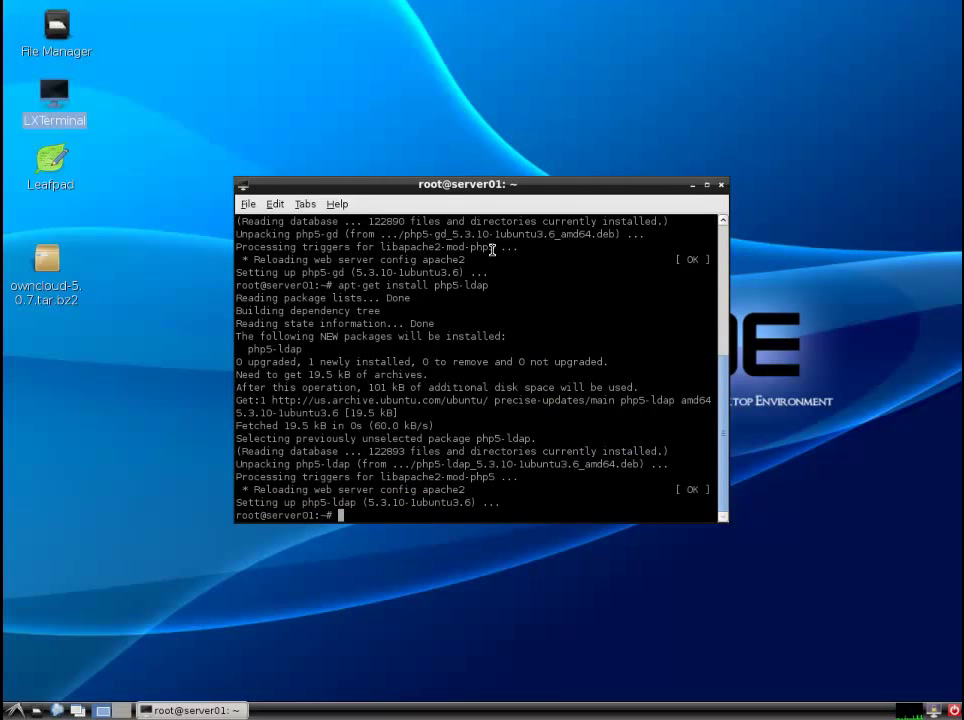
{"action": "key", "text": "Up"}
{"action": "key", "text": "BackSpace"}
{"action": "key", "text": "BackSpace"}
{"action": "key", "text": "BackSpace"}
{"action": "key", "text": "BackSpace"}
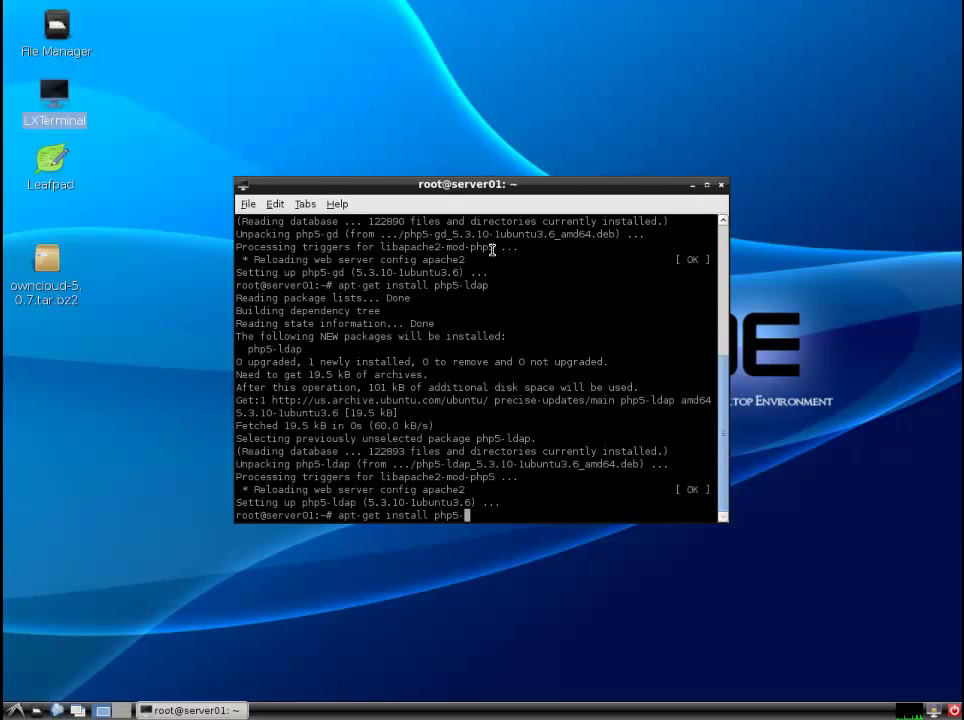
{"action": "type", "text": "mysql"}
{"action": "key", "text": "Return"}
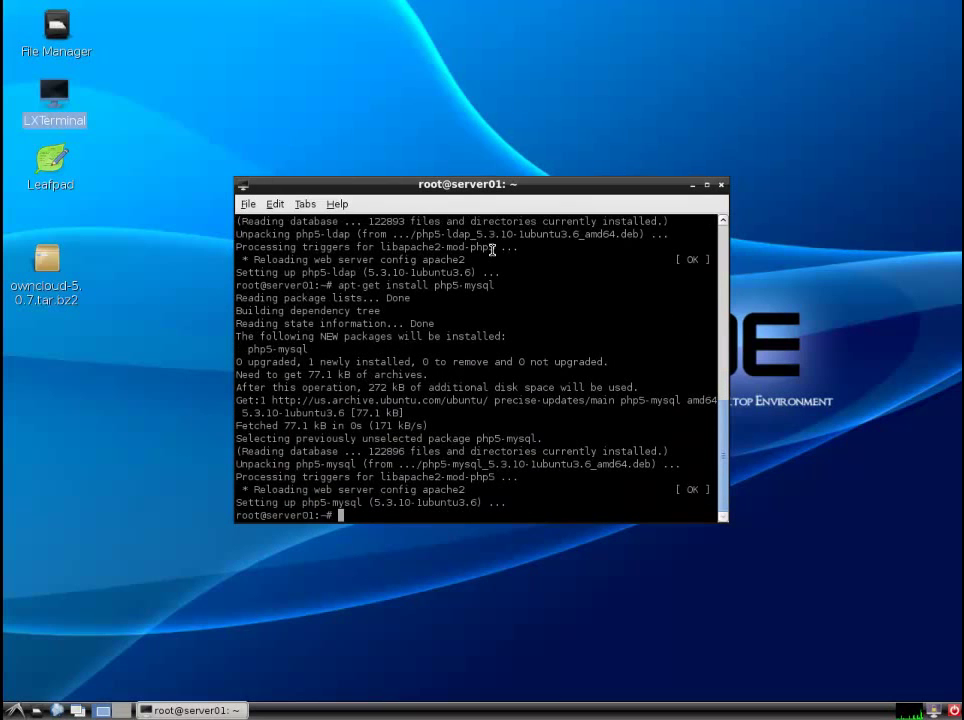
- Restart apache2 with /etc/init.d/apache2 restart, then exit the terminal
{"action": "type", "text": "/etc/init.d/a"}
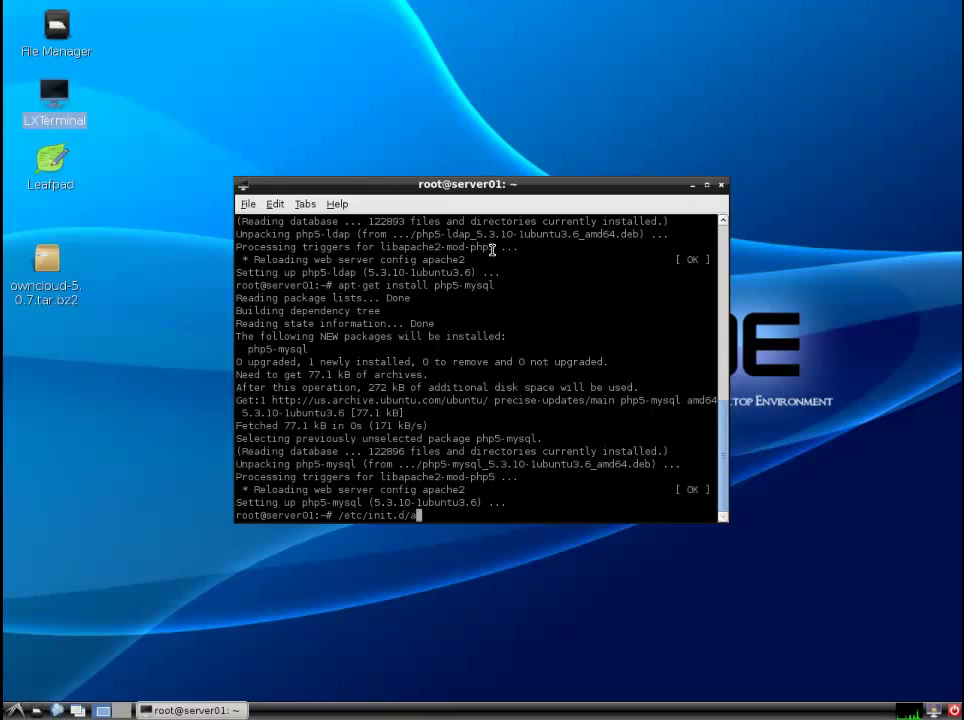
{"action": "type", "text": "pache"}
{"action": "key", "text": "Tab"}
{"action": "type", "text": "restart"}
{"action": "key", "text": "Return"}
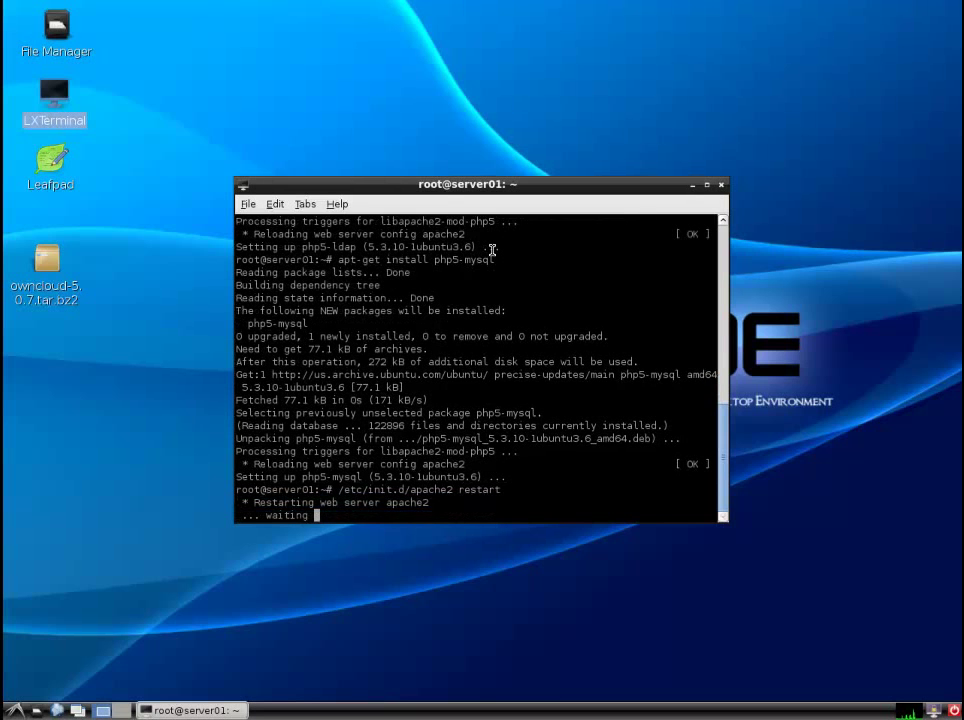
{"action": "type", "text": "e"}
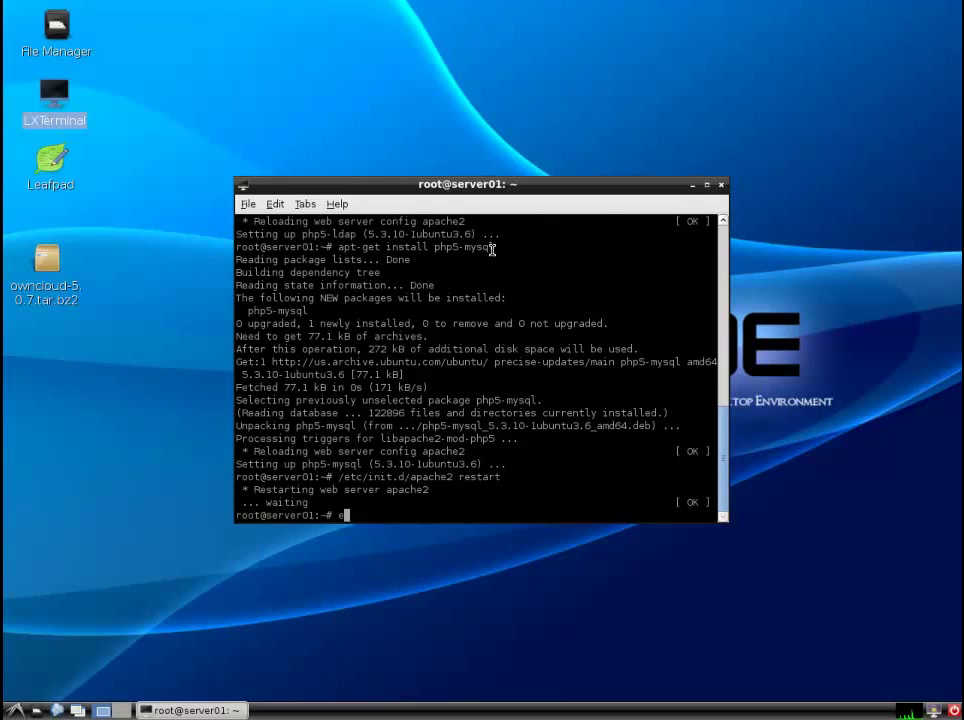
{"action": "type", "text": "xit"}
{"action": "key", "text": "Return"}
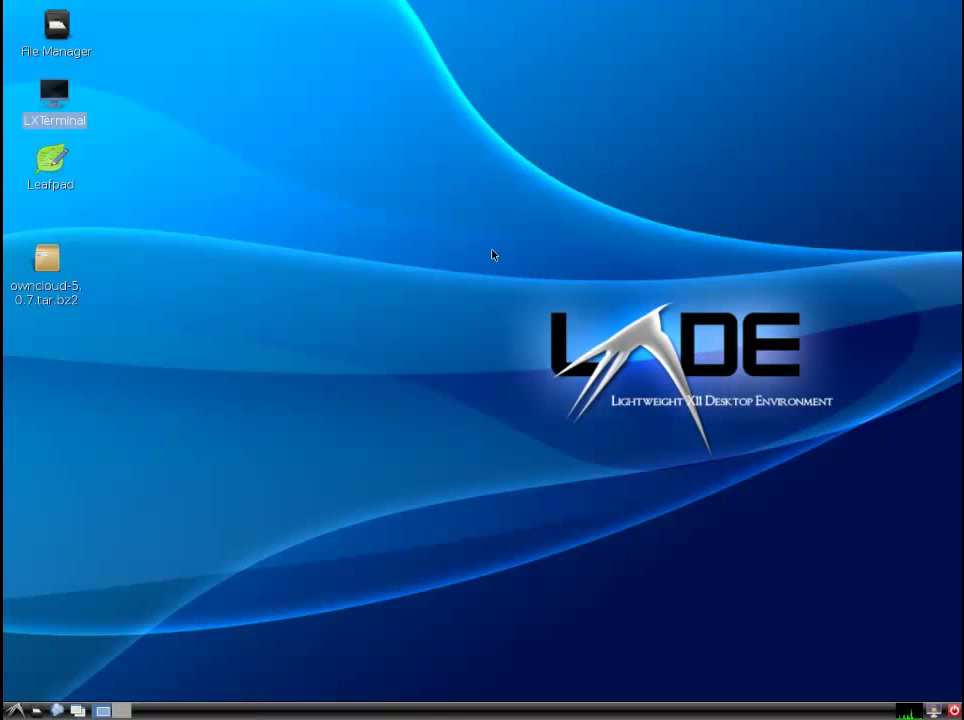
{"action": "left_click", "coordinate": [492, 255]}
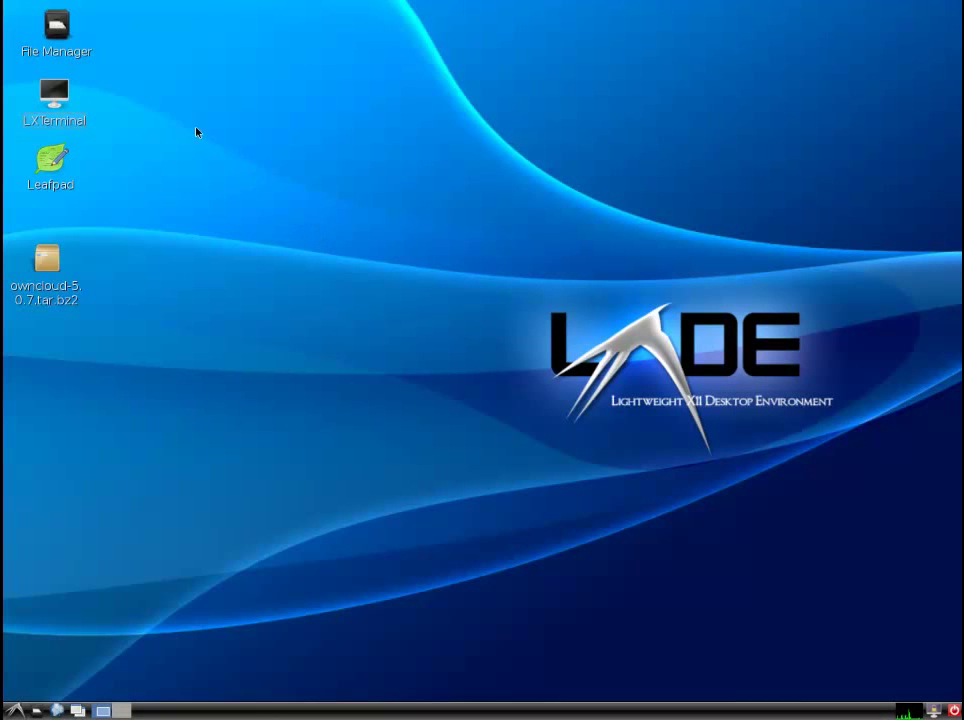
- Browse to the /etc/mysql folder in the file manager
{"action": "double_click", "coordinate": [77, 50]}
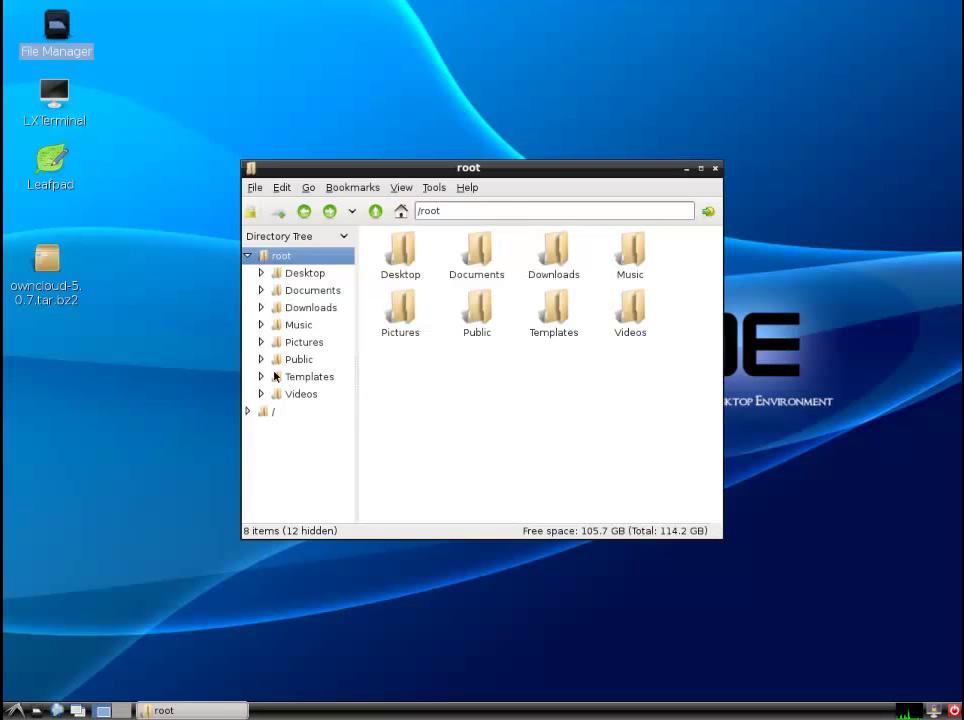
{"action": "left_click", "coordinate": [272, 411]}
{"action": "double_click", "coordinate": [402, 310]}
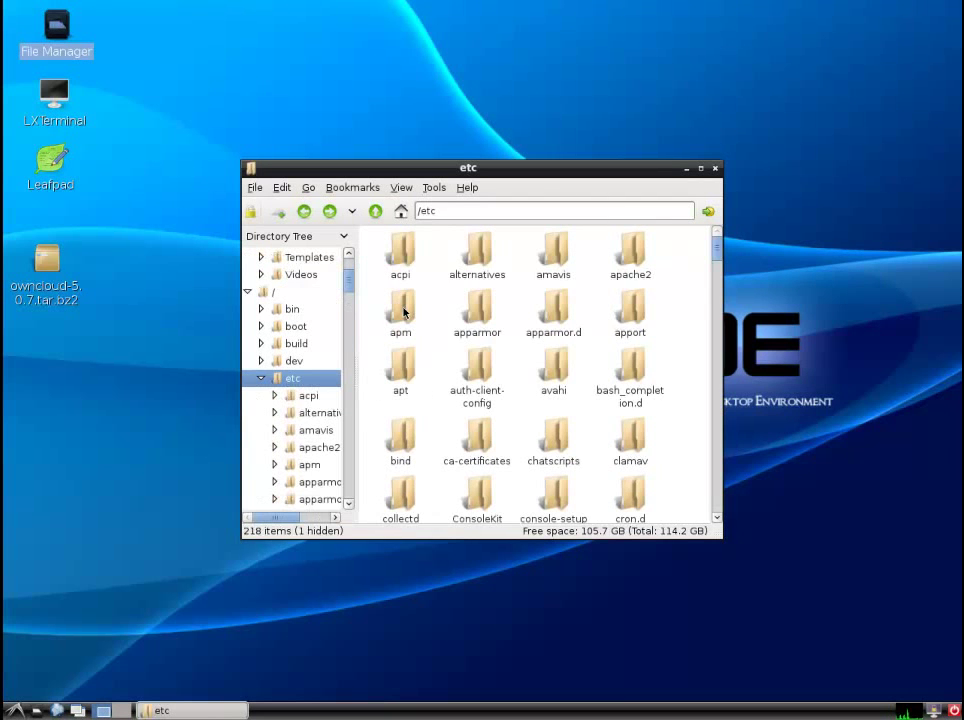
{"action": "type", "text": "m"}
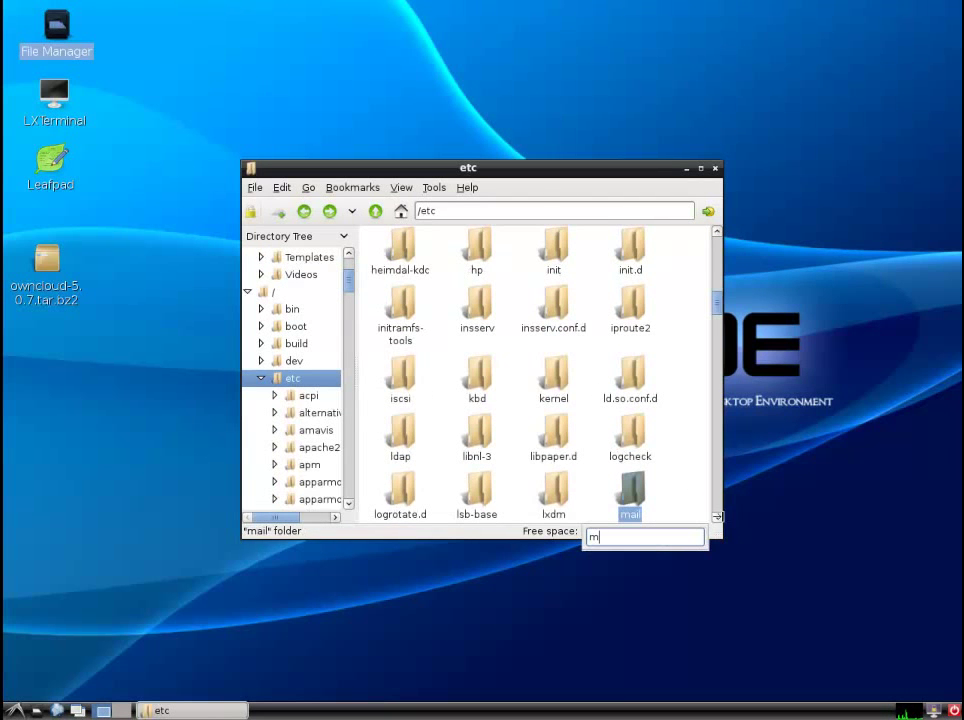
{"action": "scroll", "coordinate": [718, 519], "scroll_direction": "down", "scroll_amount": 3}
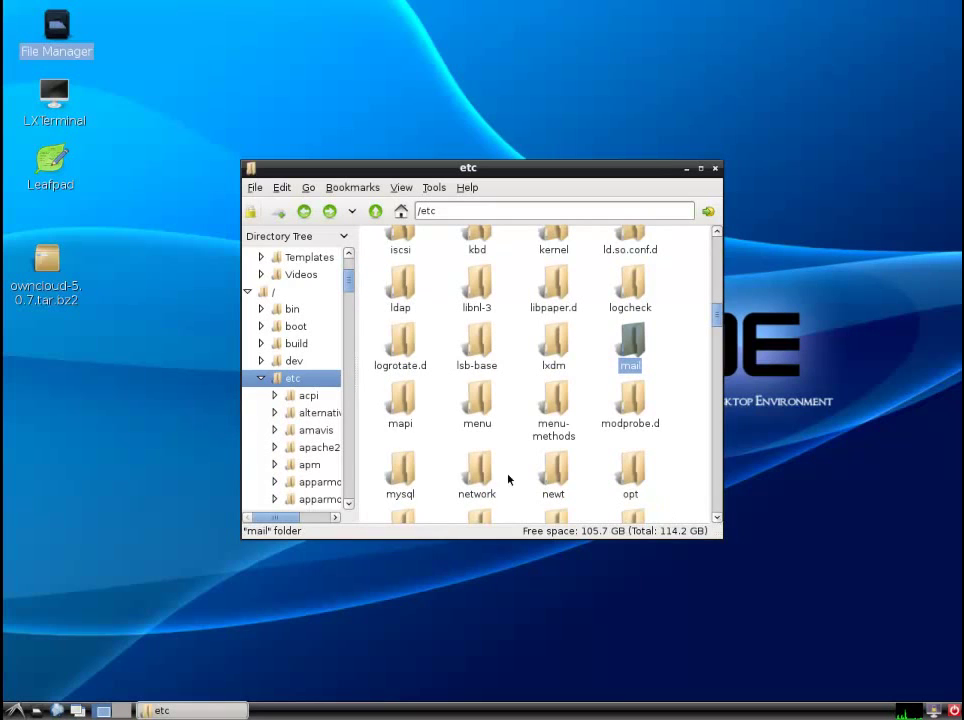
{"action": "double_click", "coordinate": [414, 474]}
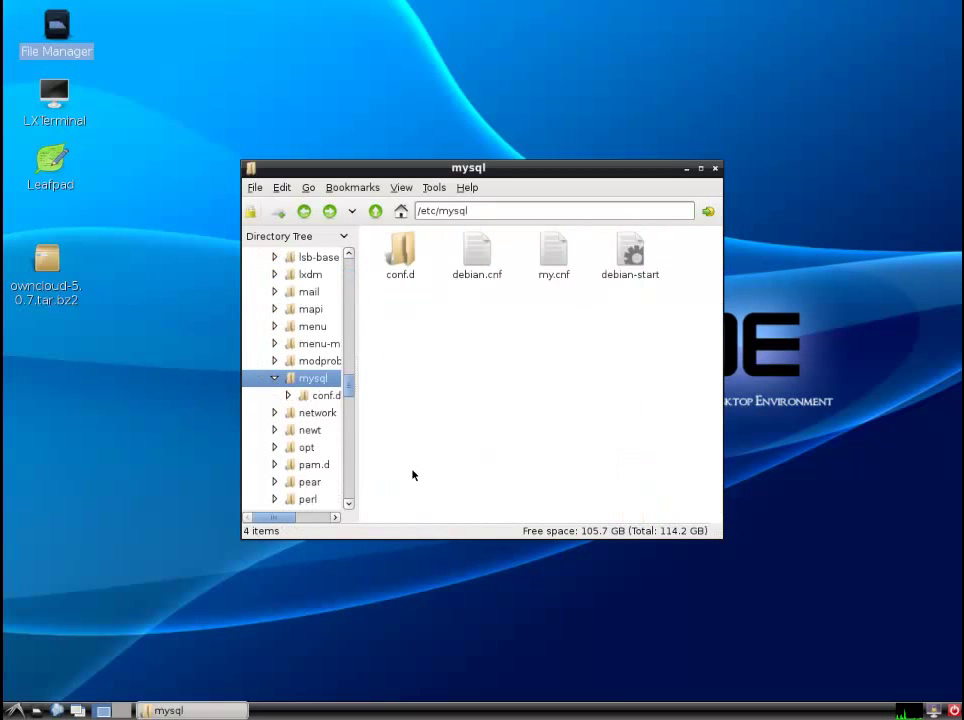
- Open debian.cnf with Leafpad, set as default for plain text, and move it aside
{"action": "right_click", "coordinate": [476, 268]}
{"action": "left_click", "coordinate": [490, 282]}
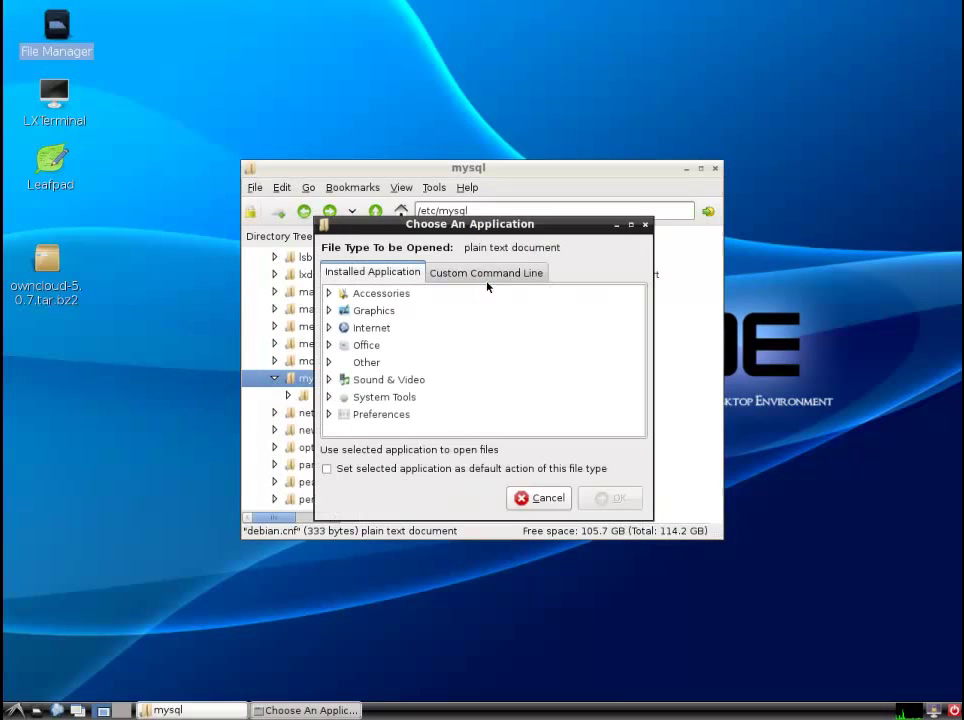
{"action": "left_click", "coordinate": [328, 293]}
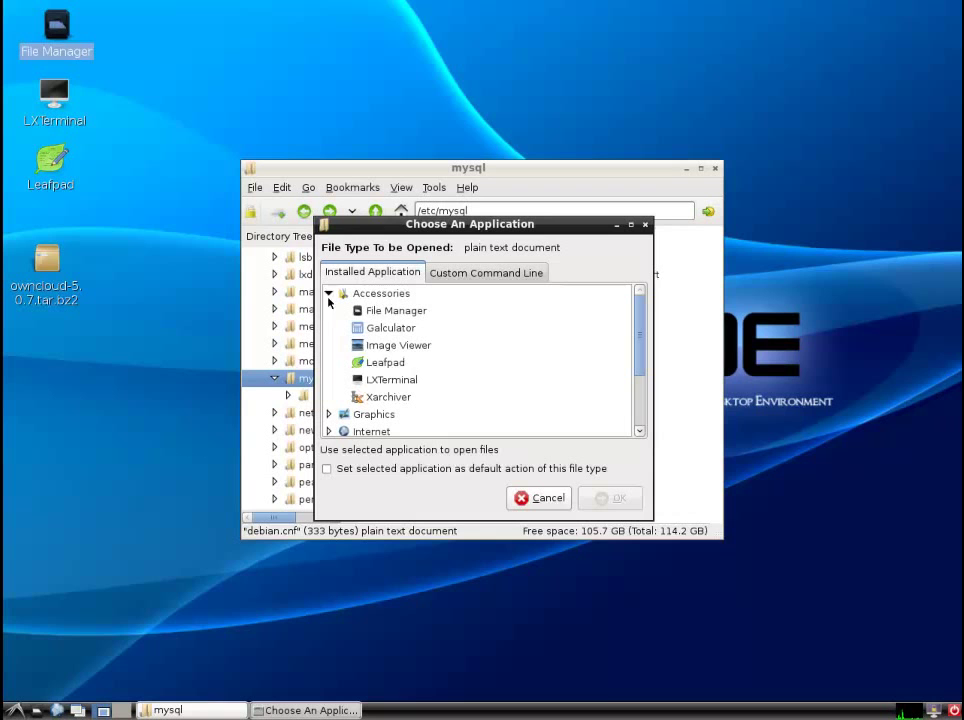
{"action": "left_click", "coordinate": [377, 364]}
{"action": "left_click", "coordinate": [331, 468]}
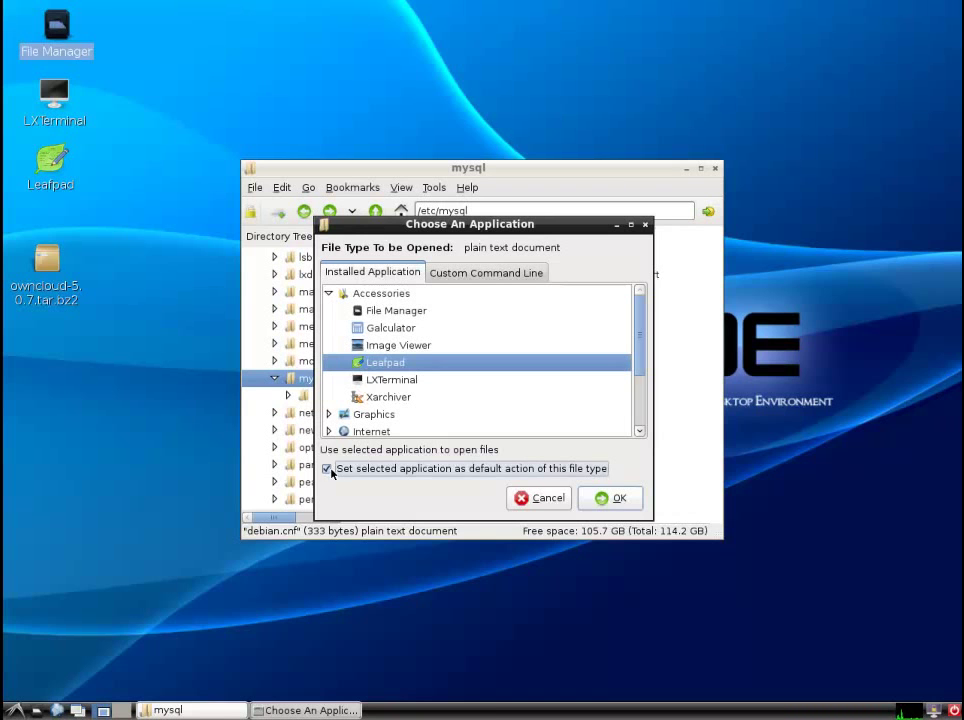
{"action": "left_click", "coordinate": [601, 497]}
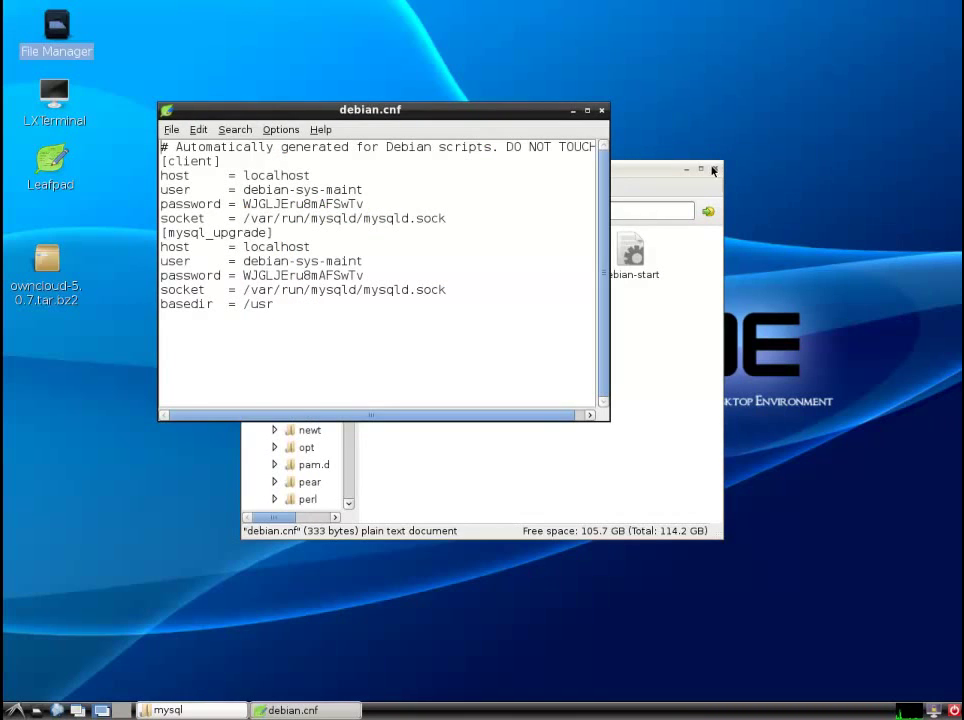
{"action": "left_click_drag", "start_coordinate": [463, 110], "coordinate": [806, 192]}
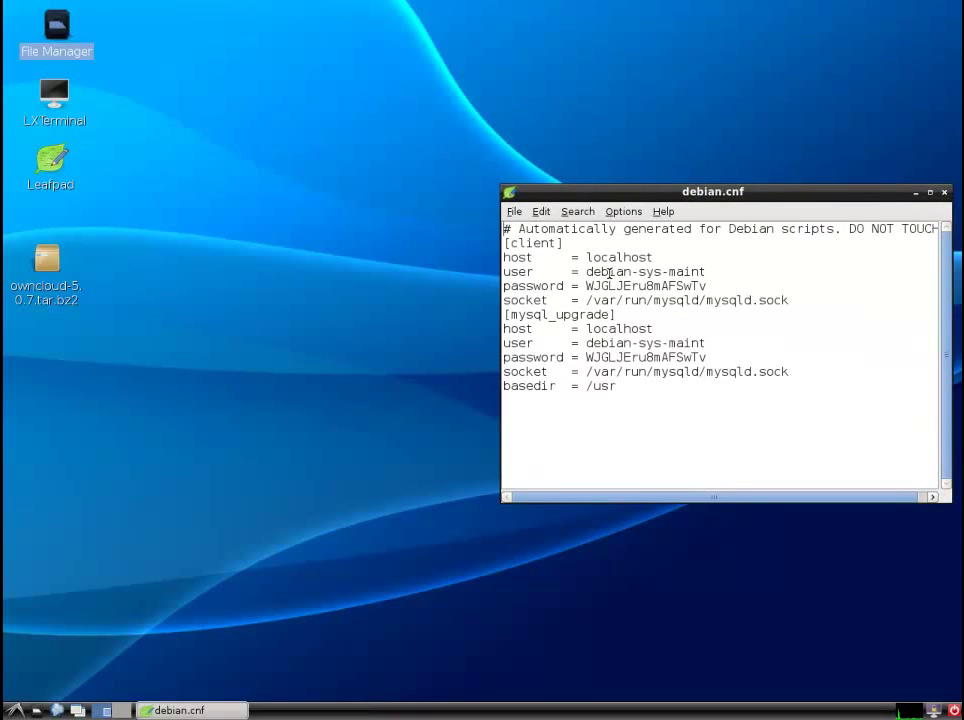
{"action": "left_click", "coordinate": [311, 366]}
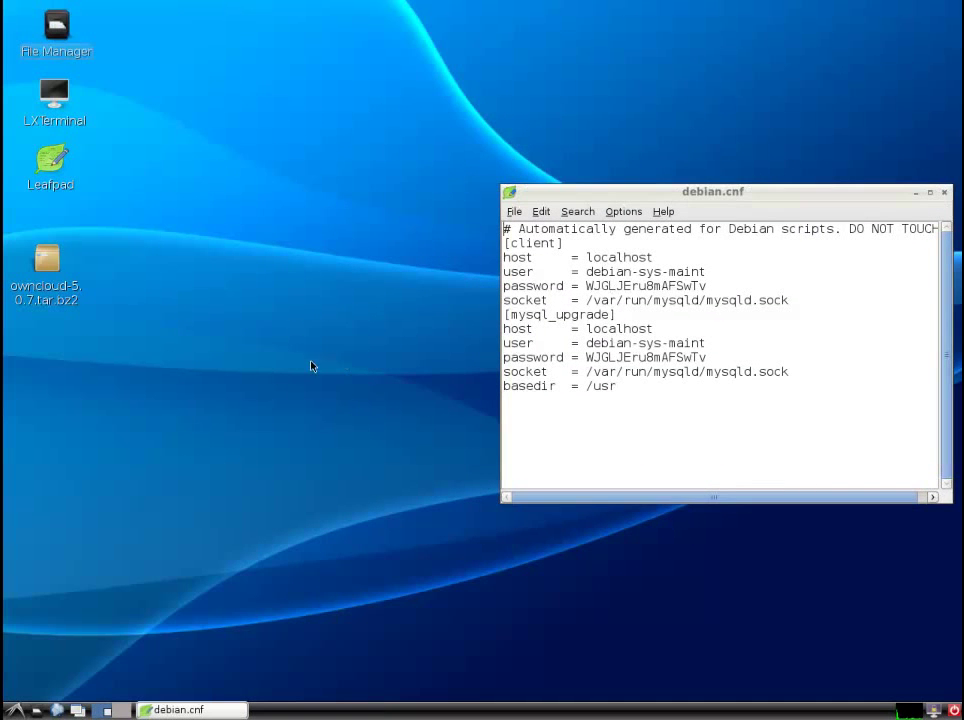
{"action": "left_click", "coordinate": [58, 710]}
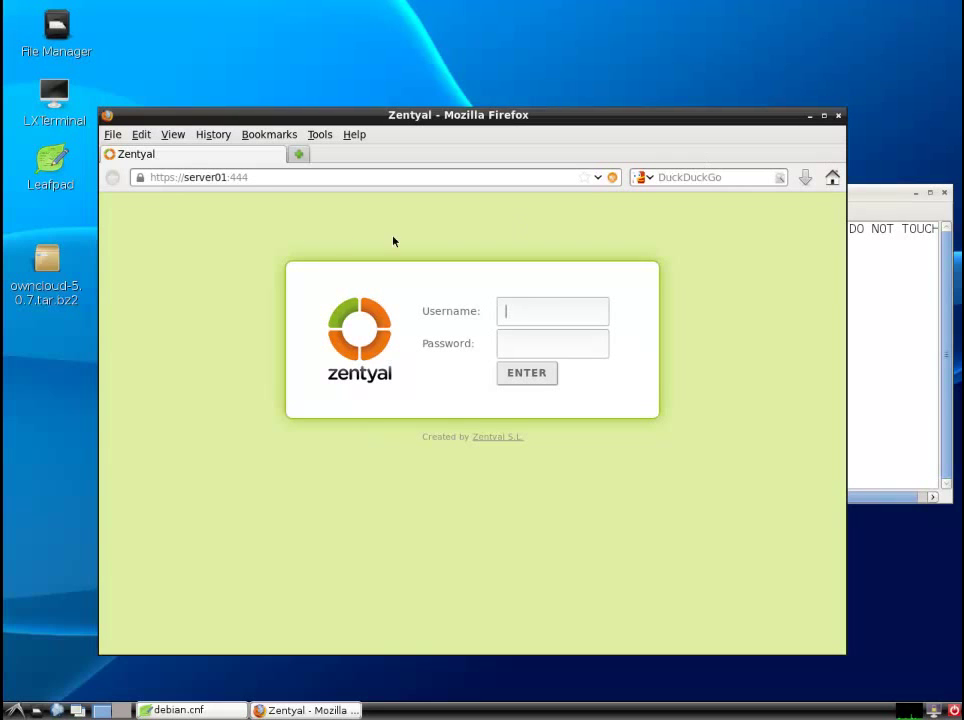
{"action": "left_click", "coordinate": [255, 178]}
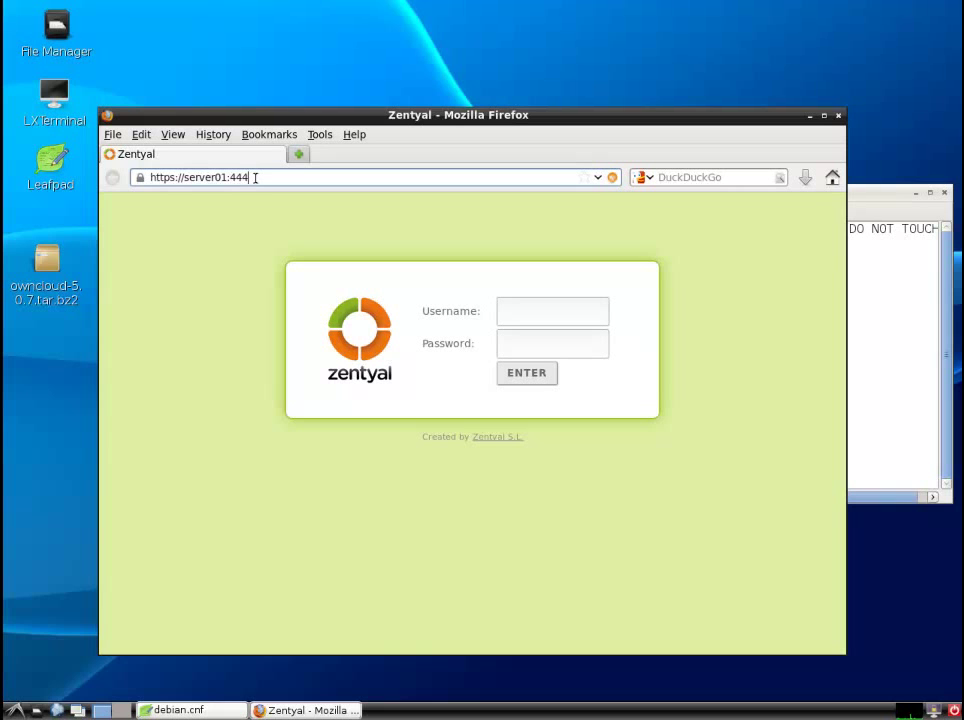
{"action": "key", "text": "BackSpace"}
{"action": "key", "text": "BackSpace"}
{"action": "key", "text": "BackSpace"}
{"action": "key", "text": "BackSpace"}
{"action": "double_click", "coordinate": [55, 100]}
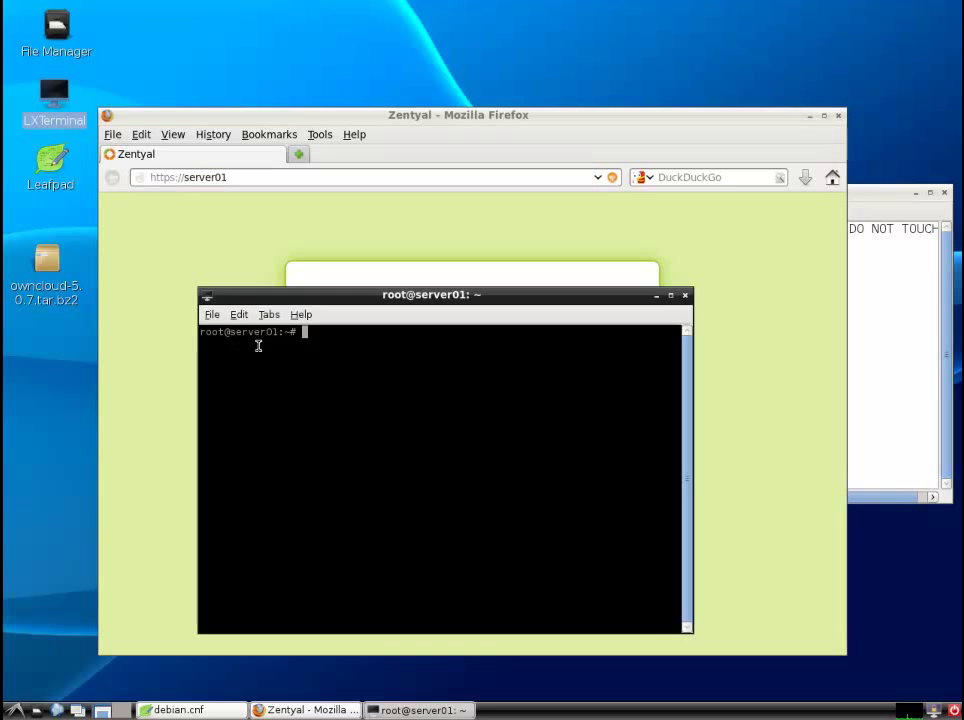
{"action": "left_click", "coordinate": [685, 295]}
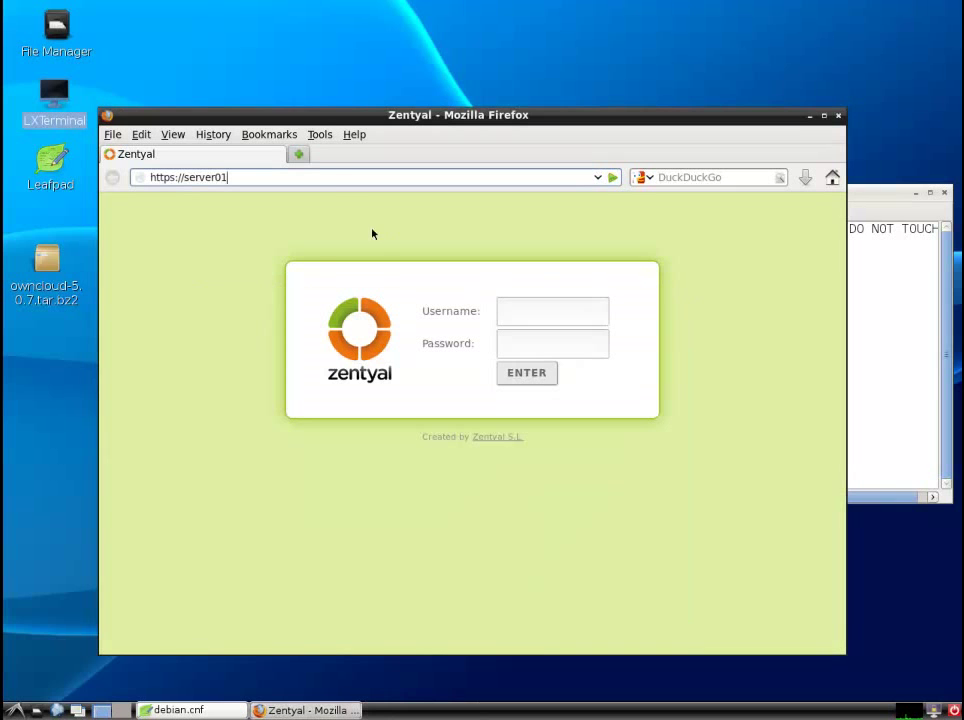
{"action": "type", "text": "/cloud"}
{"action": "key", "text": "Return"}
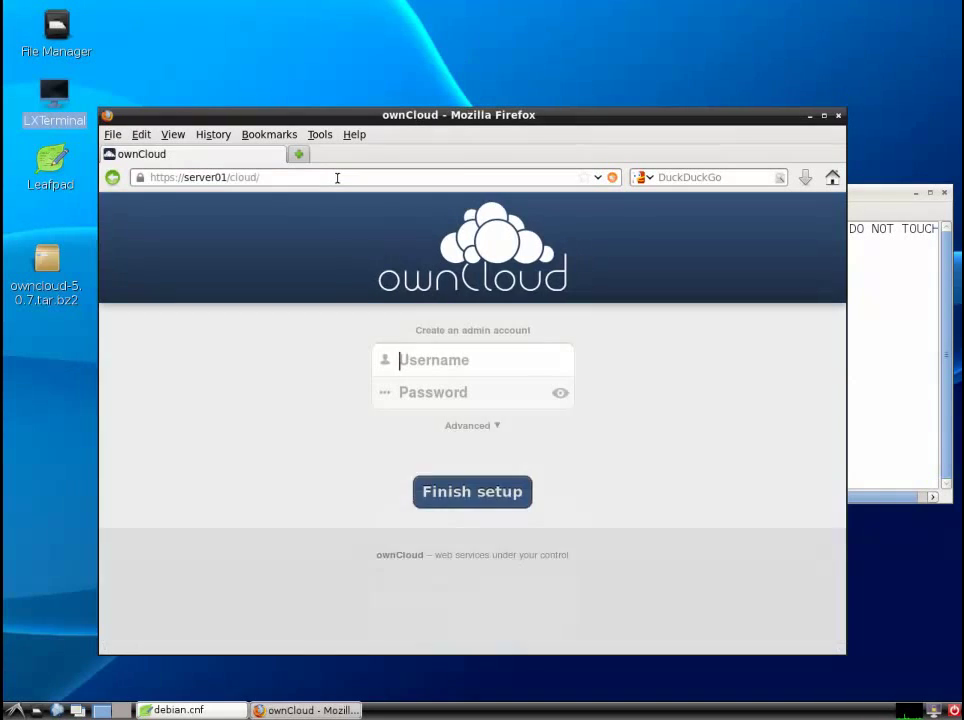
- Enter admin as the admin username and type its password
{"action": "left_click_drag", "start_coordinate": [374, 122], "coordinate": [305, 43]}
{"action": "left_click", "coordinate": [364, 289]}
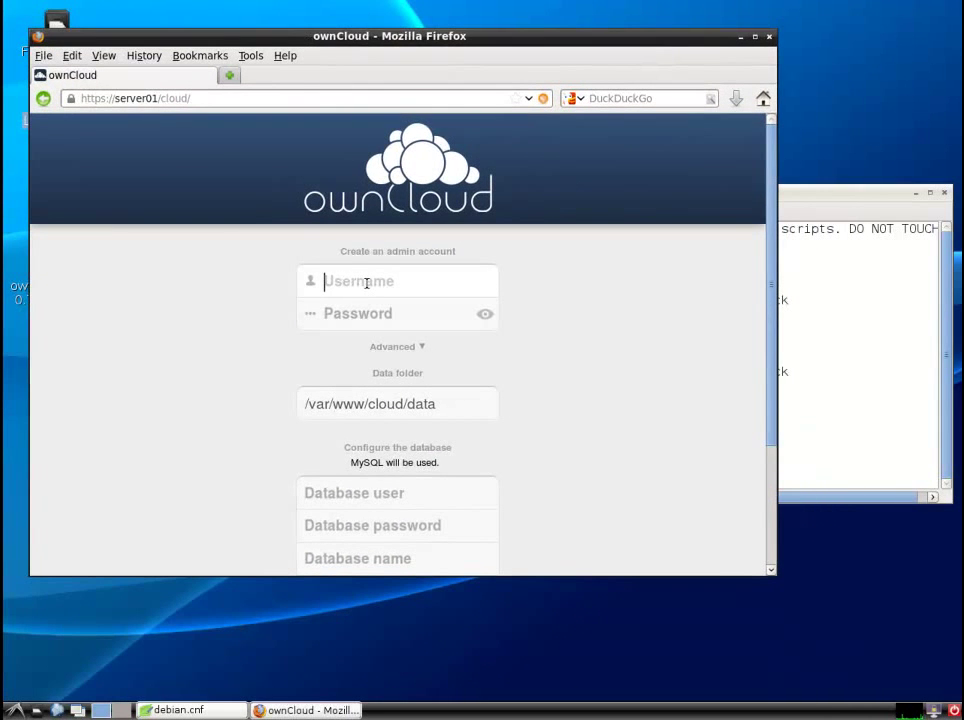
{"action": "type", "text": "admin"}
{"action": "key", "text": "Tab"}
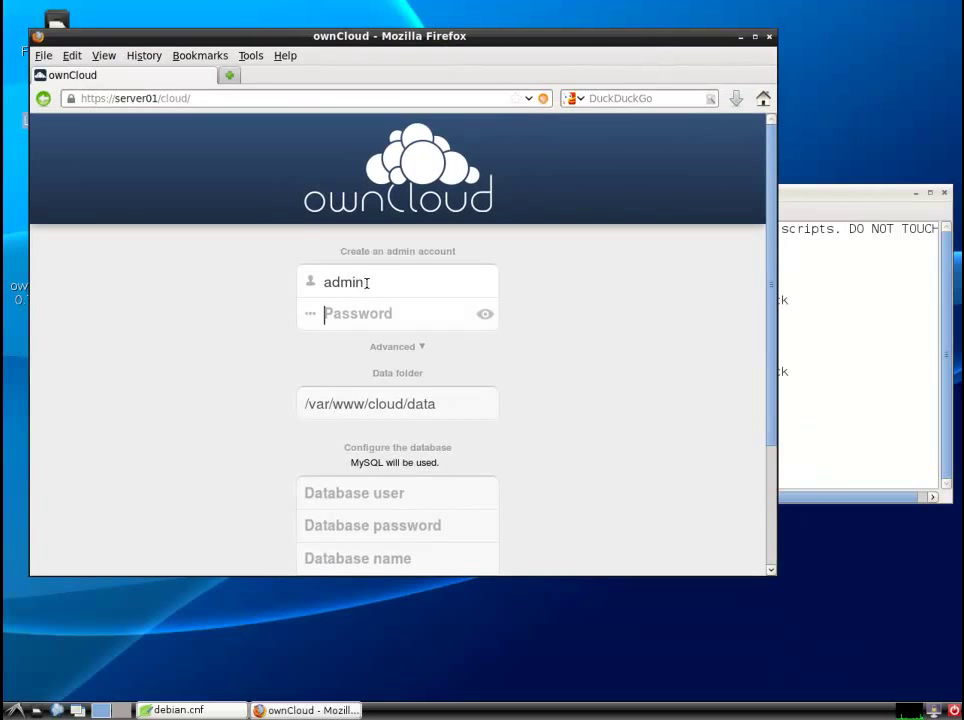
{"action": "type", "text": "**********"}
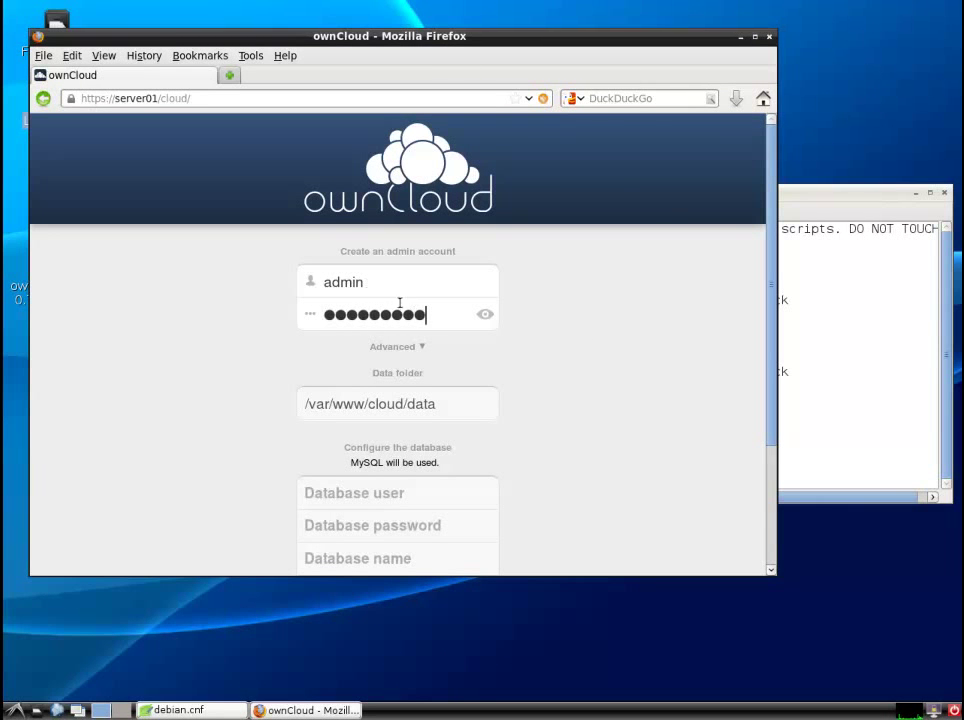
- Copy the maintenance user name from debian.cnf into the database user field
{"action": "left_click_drag", "start_coordinate": [765, 367], "coordinate": [764, 441]}
{"action": "left_click", "coordinate": [861, 387]}
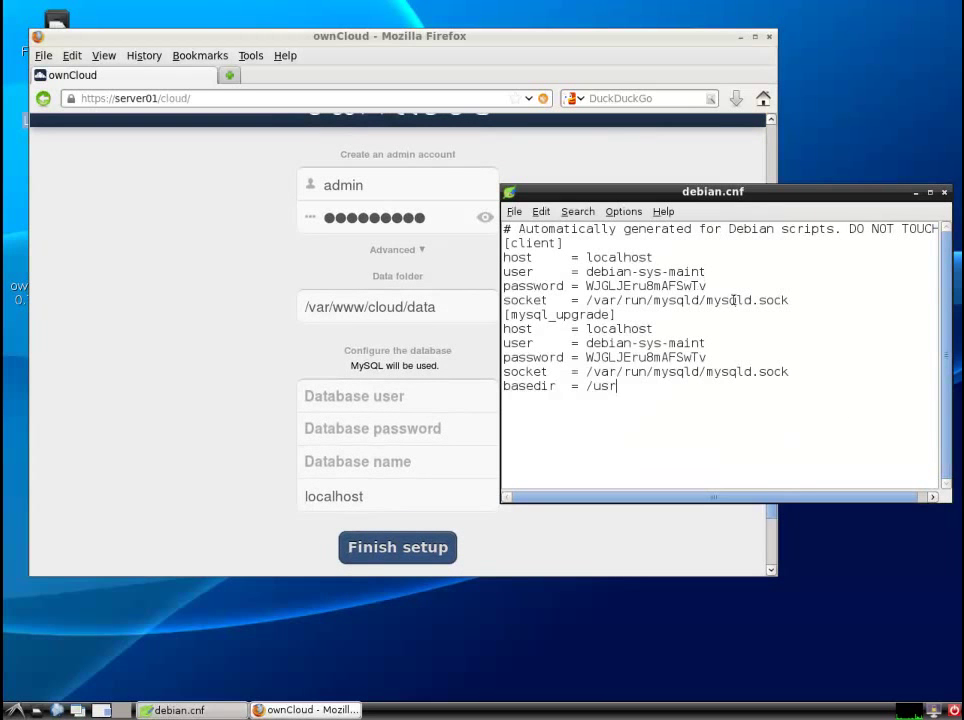
{"action": "left_click_drag", "start_coordinate": [705, 272], "coordinate": [586, 272]}
{"action": "right_click", "coordinate": [606, 268]}
{"action": "left_click", "coordinate": [624, 297]}
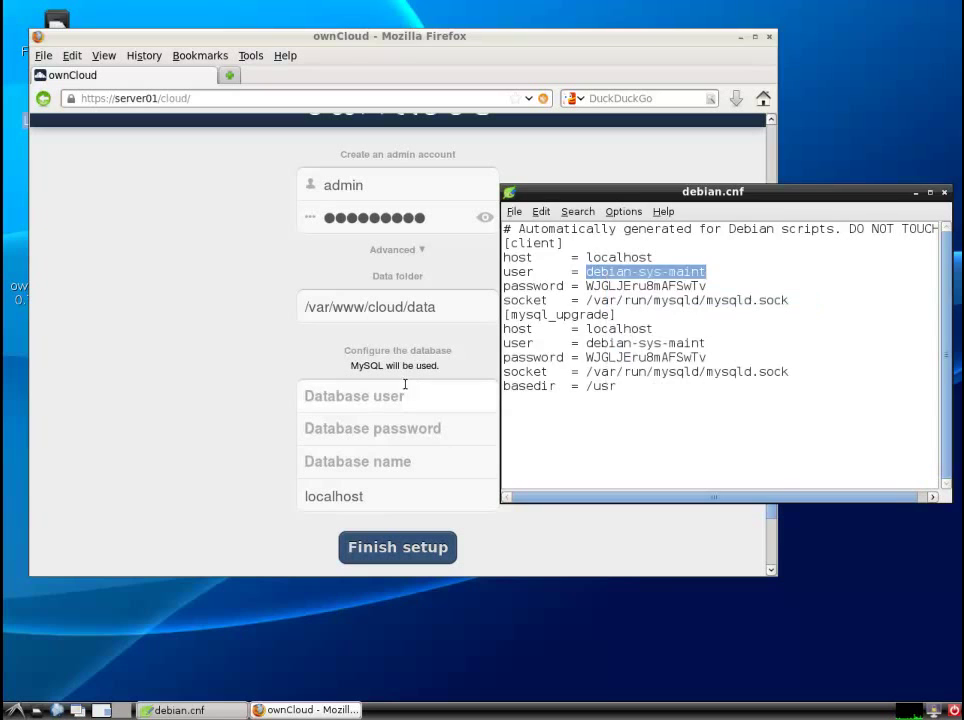
{"action": "left_click", "coordinate": [402, 394]}
{"action": "key", "text": "ctrl+v"}
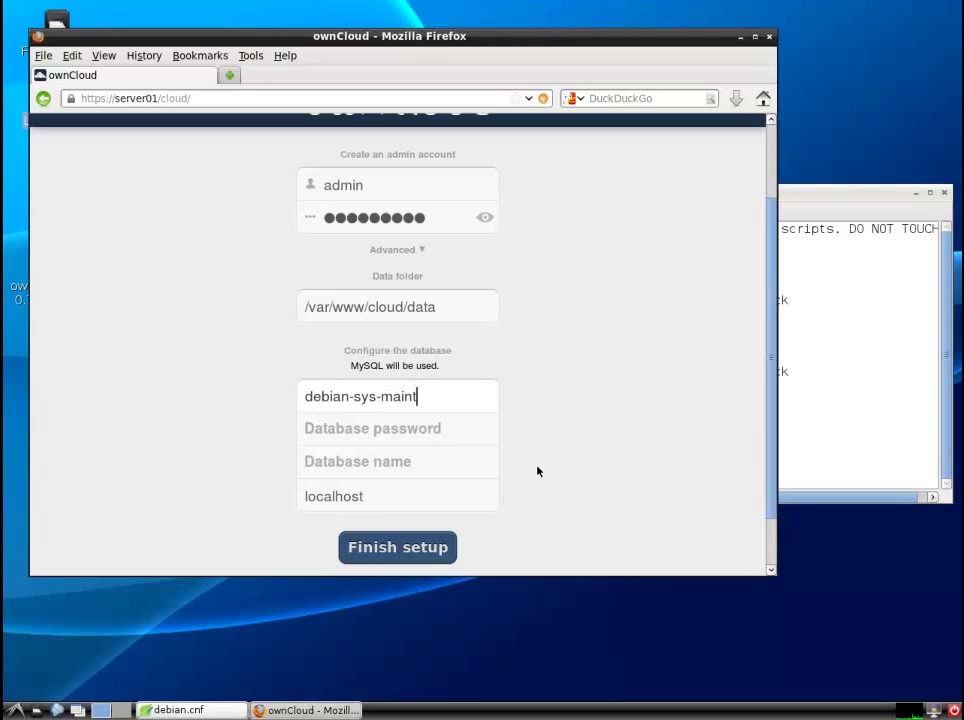
- Copy the client password from debian.cnf into the database password field
{"action": "left_click", "coordinate": [824, 408]}
{"action": "left_click_drag", "start_coordinate": [706, 286], "coordinate": [587, 287]}
{"action": "right_click", "coordinate": [598, 288]}
{"action": "left_click", "coordinate": [614, 313]}
{"action": "left_click", "coordinate": [436, 428]}
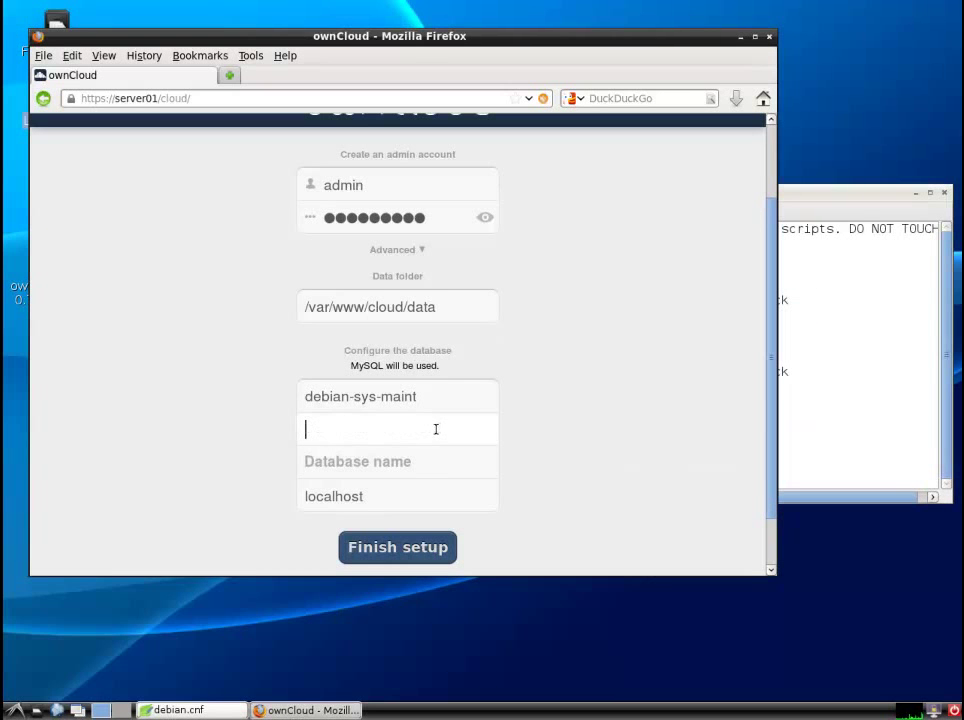
{"action": "key", "text": "ctrl+v"}
- Close debian.cnf and enter owncloud as the database name
{"action": "left_click", "coordinate": [897, 286]}
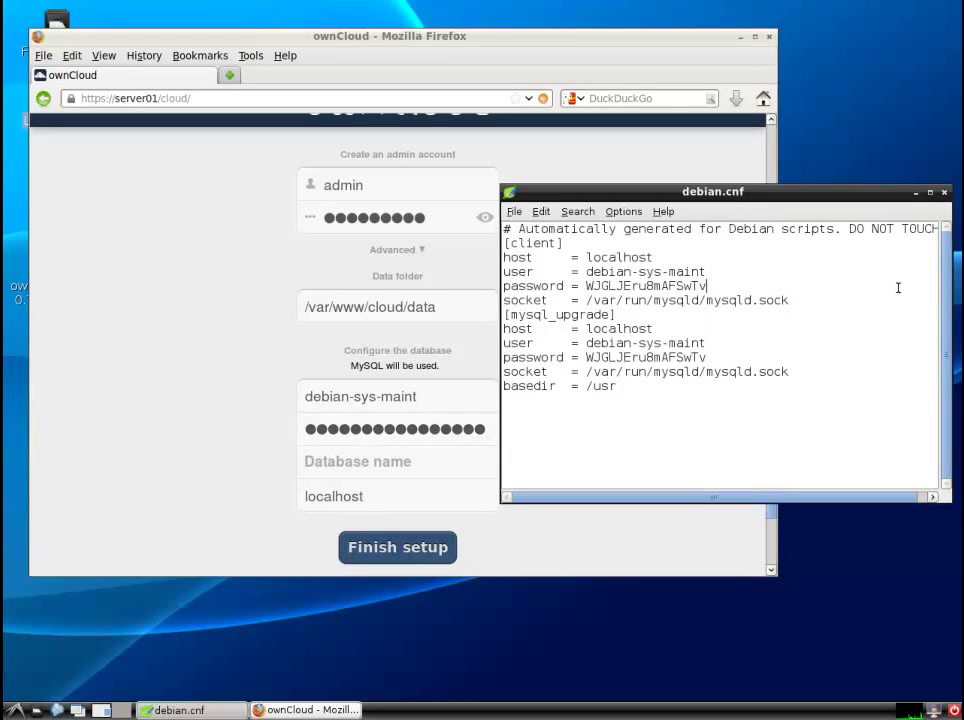
{"action": "left_click", "coordinate": [944, 192]}
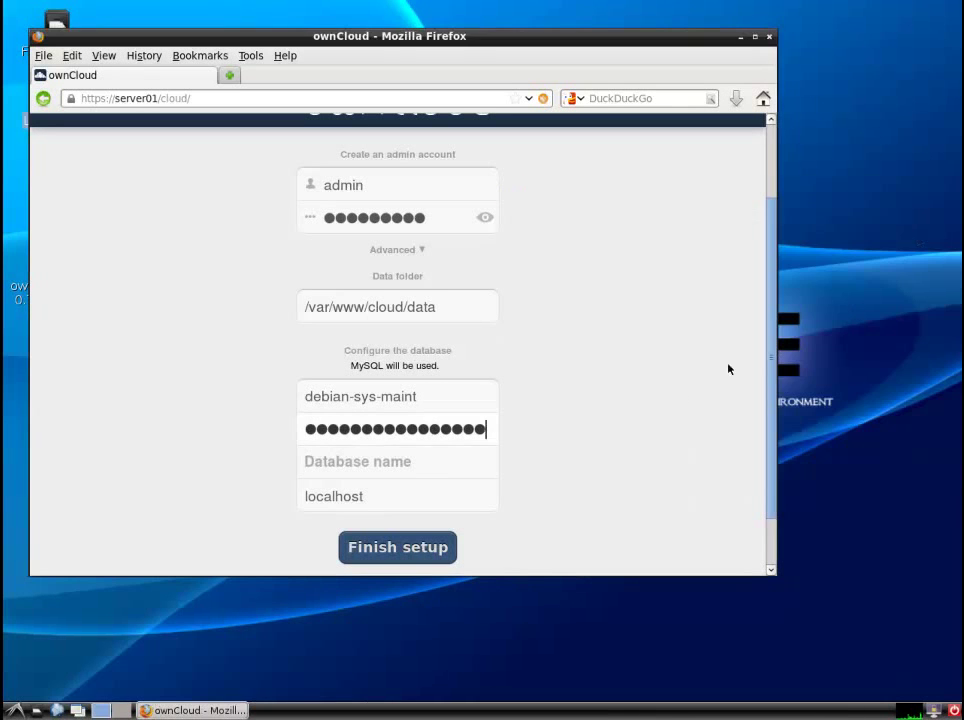
{"action": "left_click", "coordinate": [391, 462]}
{"action": "type", "text": "owncloud"}
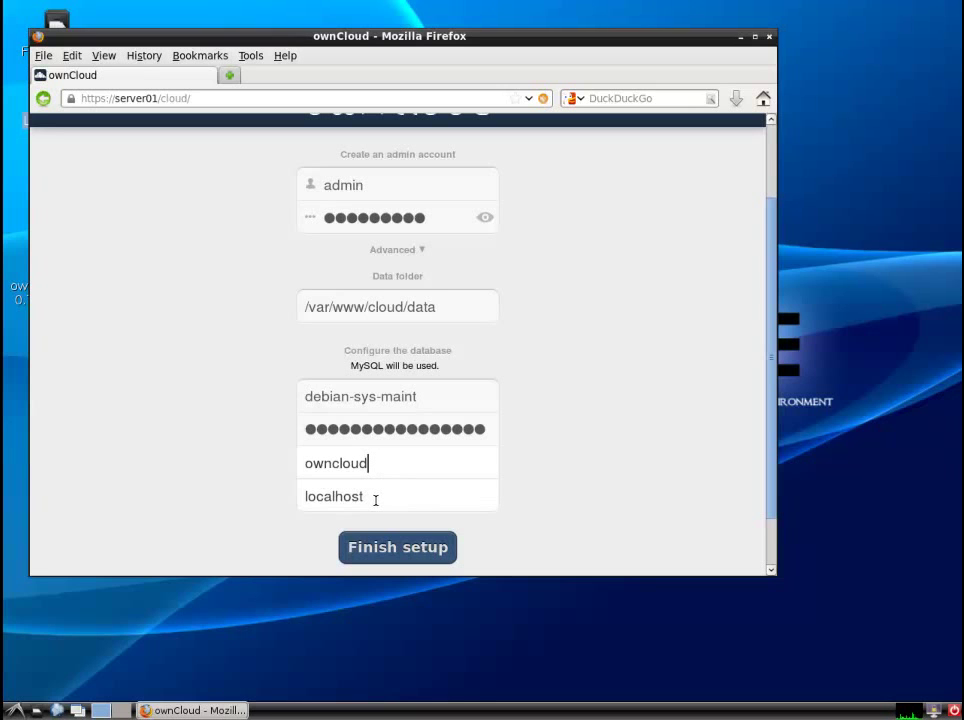
- Click Finish setup, then close the Welcome to ownCloud dialog on the admin's Files page
{"action": "left_click", "coordinate": [415, 547]}
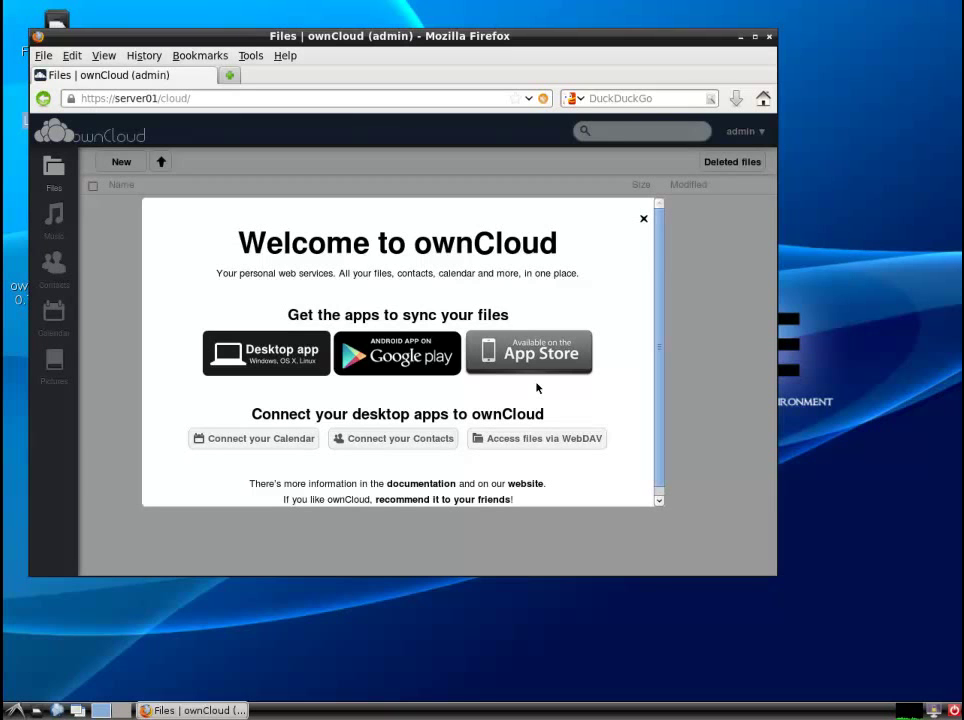
{"action": "left_click", "coordinate": [643, 218]}
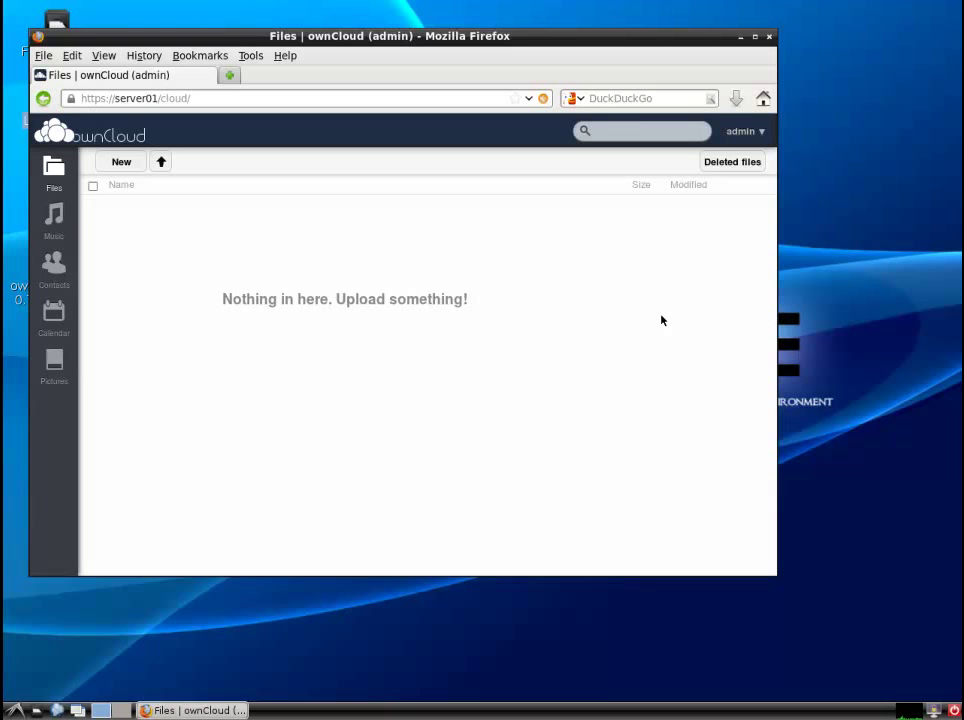
{"action": "left_click", "coordinate": [763, 131]}
- On the Apps page, enable the LDAP user and group backend and Files move apps
{"action": "left_click", "coordinate": [745, 208]}
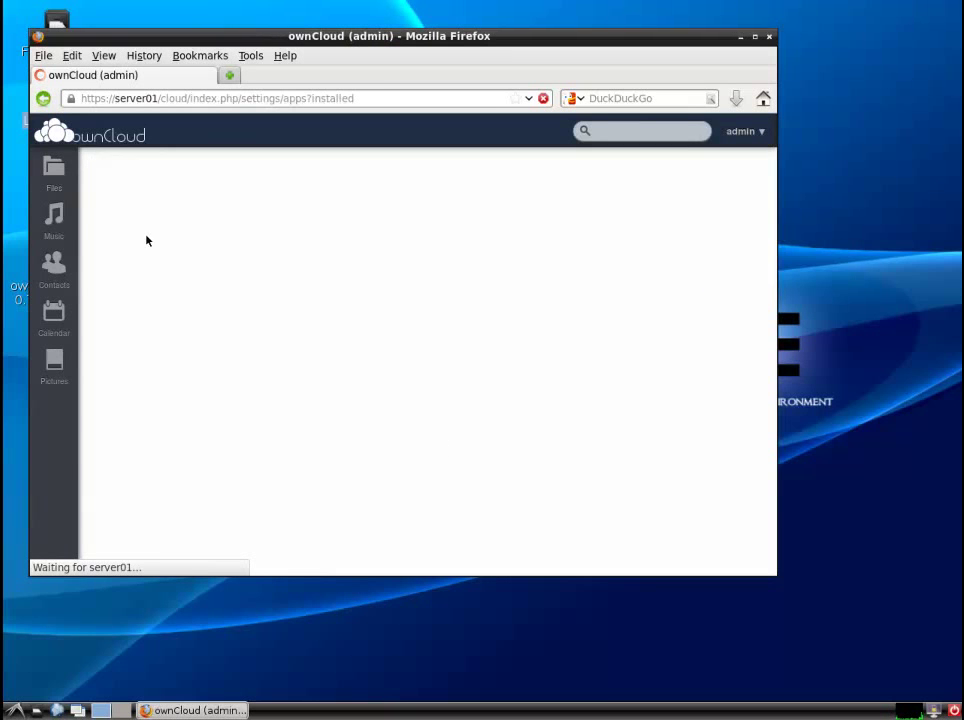
{"action": "scroll", "coordinate": [141, 368], "scroll_direction": "down", "scroll_amount": 8}
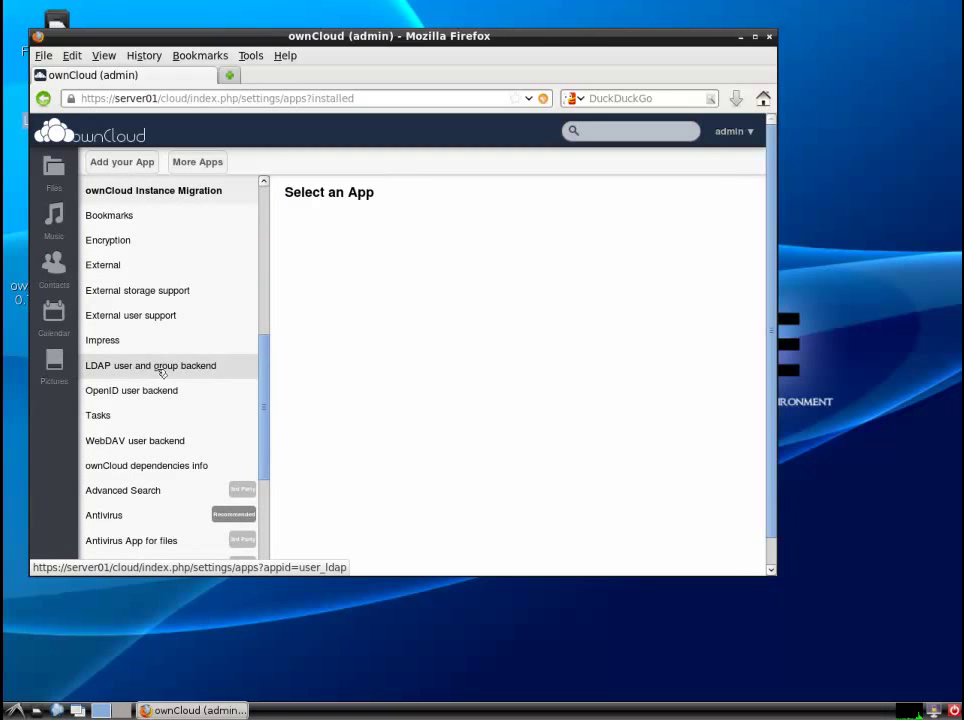
{"action": "left_click", "coordinate": [163, 372]}
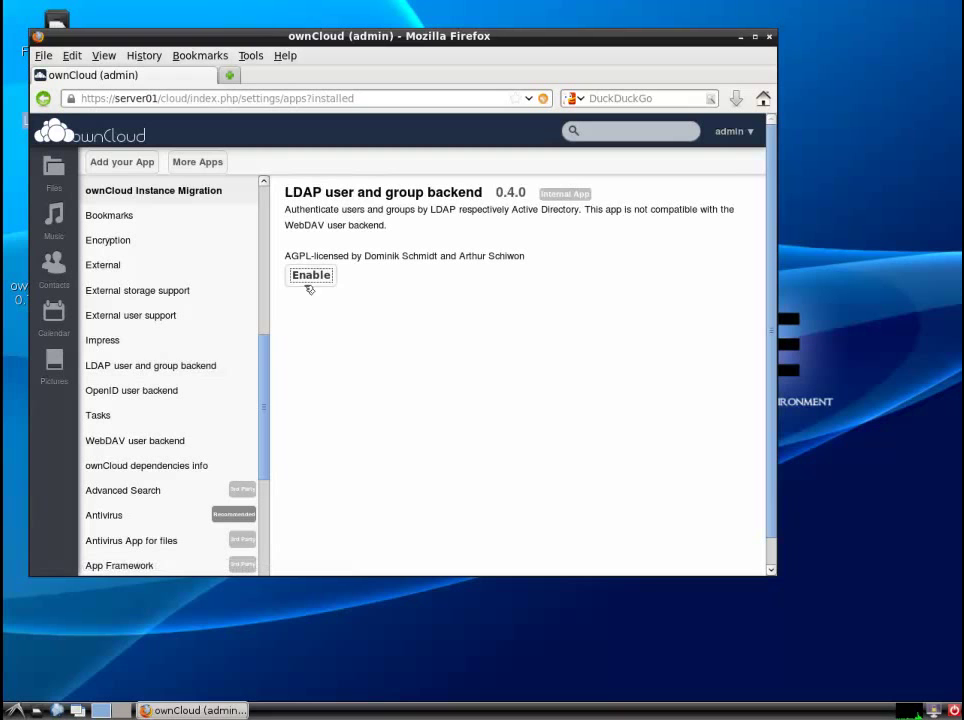
{"action": "left_click", "coordinate": [309, 279]}
{"action": "left_click_drag", "start_coordinate": [262, 349], "coordinate": [268, 482]}
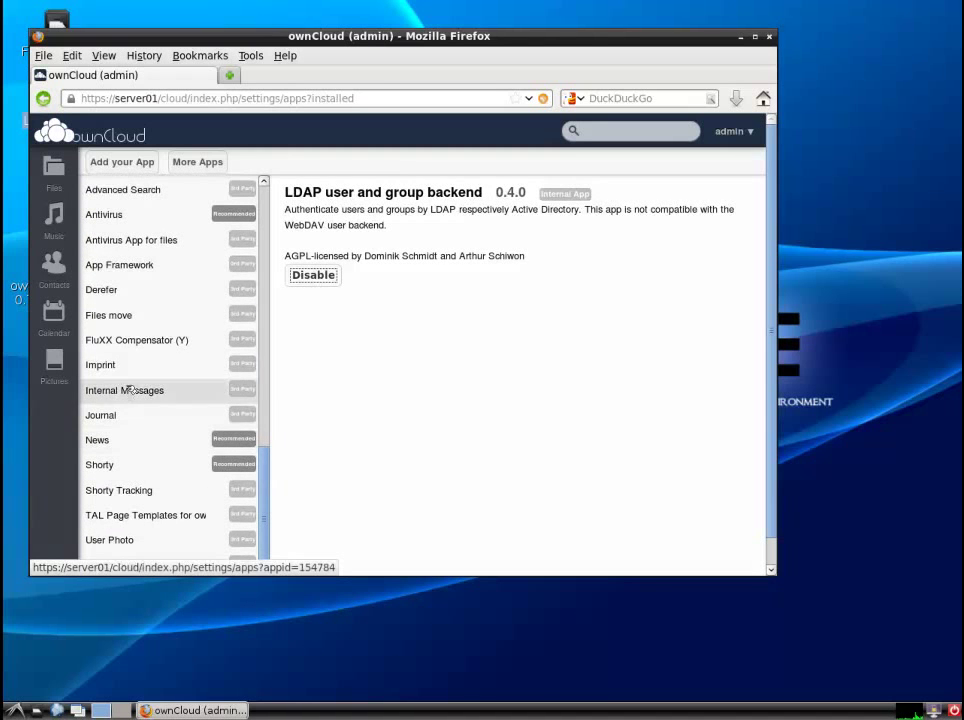
{"action": "left_click", "coordinate": [126, 318]}
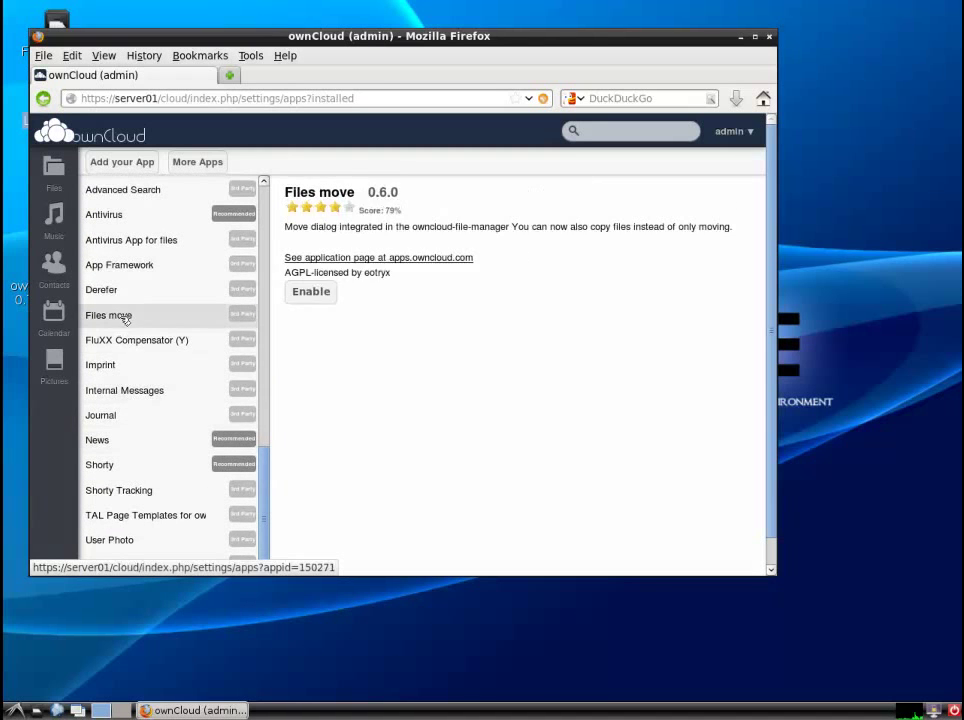
{"action": "left_click", "coordinate": [318, 305]}
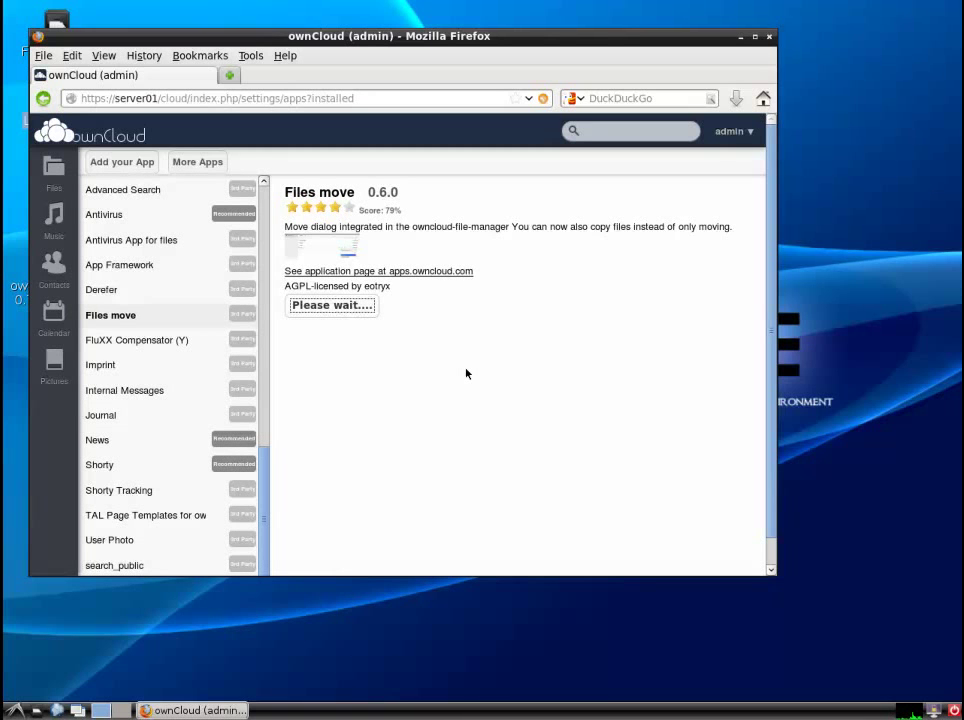
{"action": "left_click", "coordinate": [229, 75]}
- Sign in to the Zentyal admin console in the new tab with the Zentyal admin credentials
{"action": "left_click", "coordinate": [762, 100]}
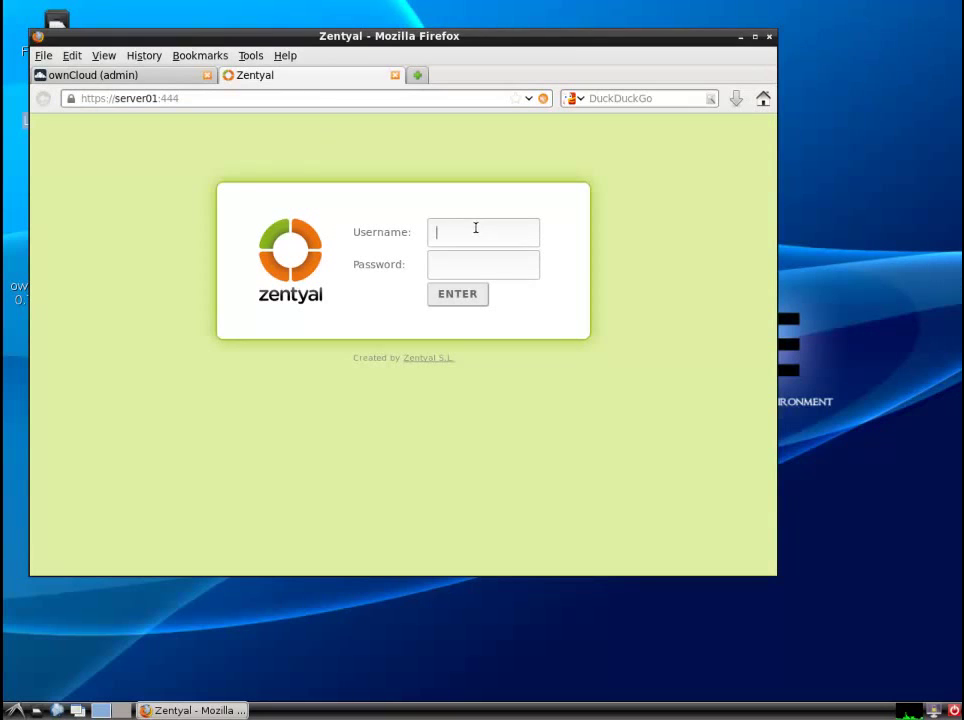
{"action": "type", "text": "zuser"}
{"action": "type", "text": "*********"}
{"action": "key", "text": "Return"}
{"action": "left_click", "coordinate": [383, 131]}
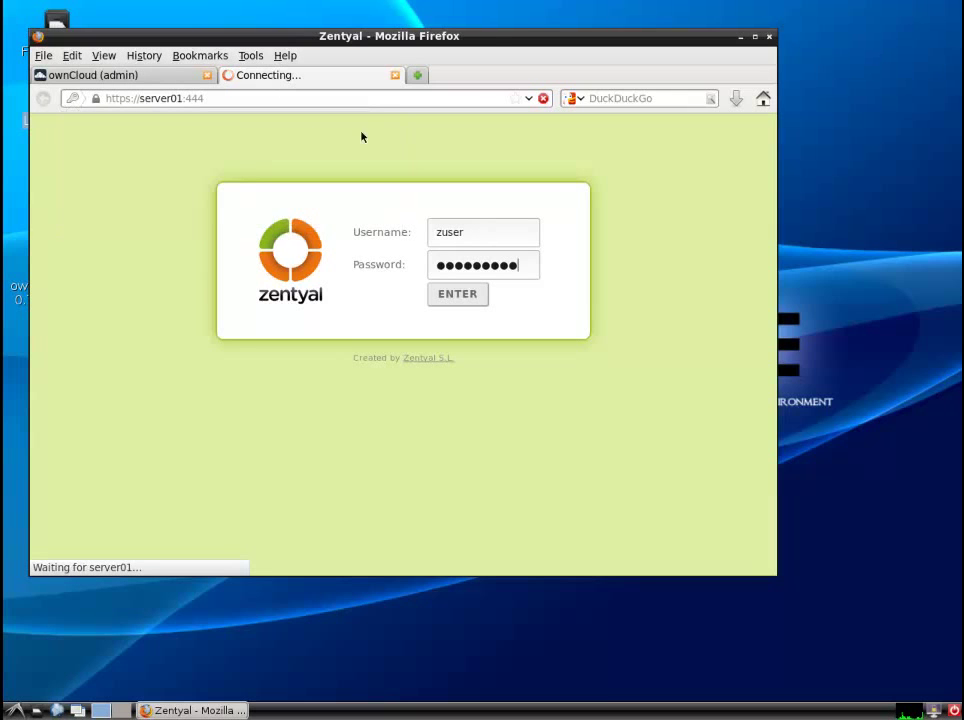
- Go to the ownCloud admin settings page in the other tab
{"action": "left_click", "coordinate": [165, 77]}
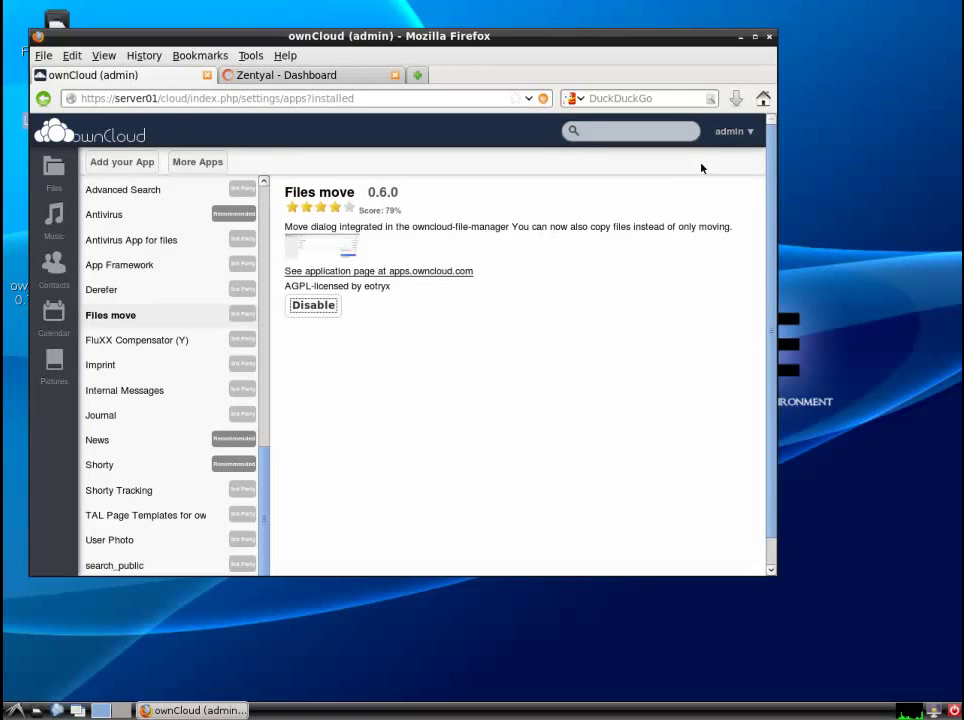
{"action": "left_click", "coordinate": [735, 131]}
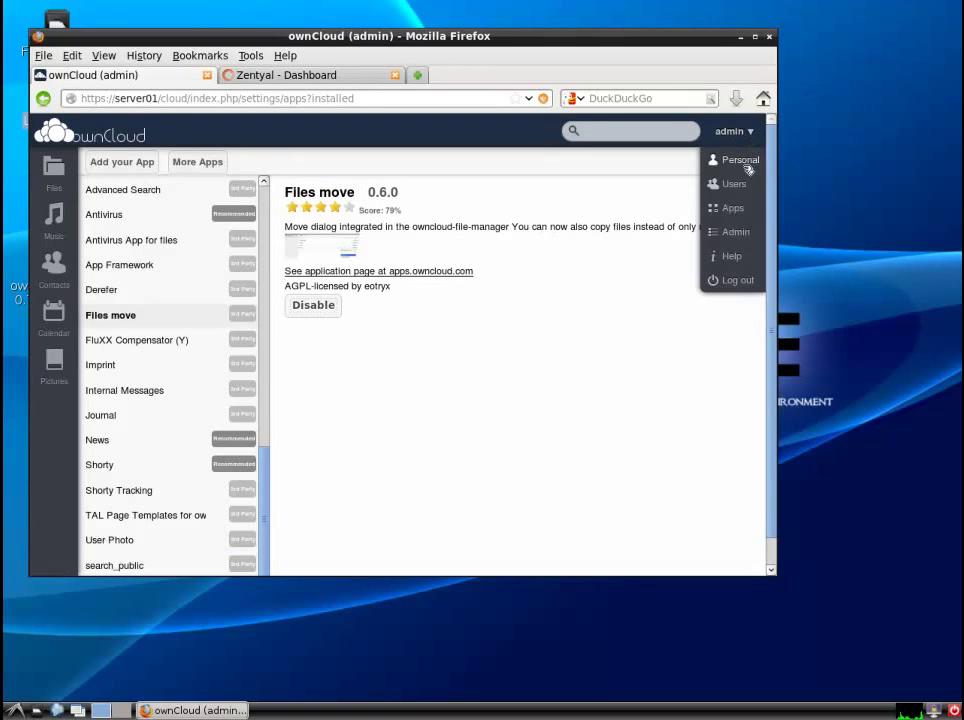
{"action": "left_click", "coordinate": [742, 231]}
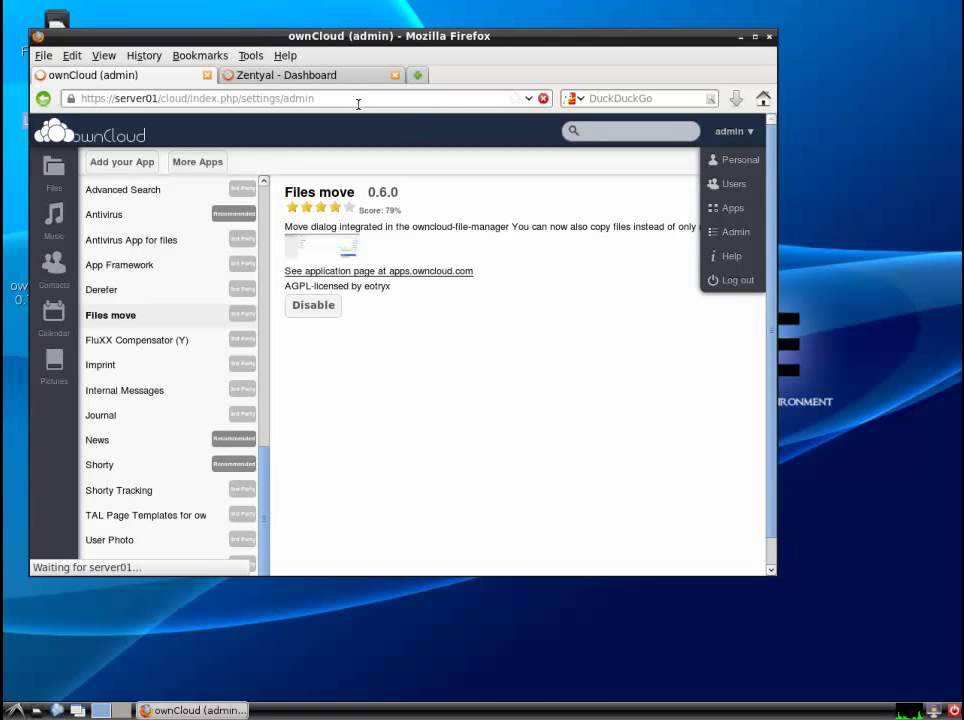
- Open Zentyal's Users and Groups LDAP Settings and copy the Users DN value
{"action": "left_click", "coordinate": [337, 78]}
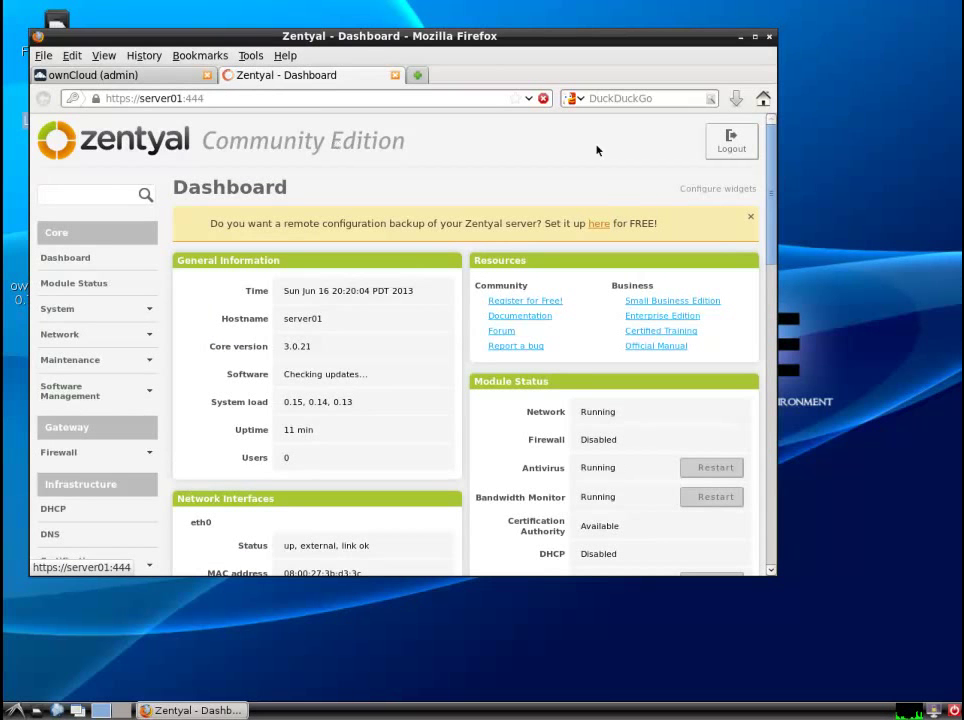
{"action": "left_click_drag", "start_coordinate": [770, 198], "coordinate": [770, 308]}
{"action": "left_click", "coordinate": [95, 334]}
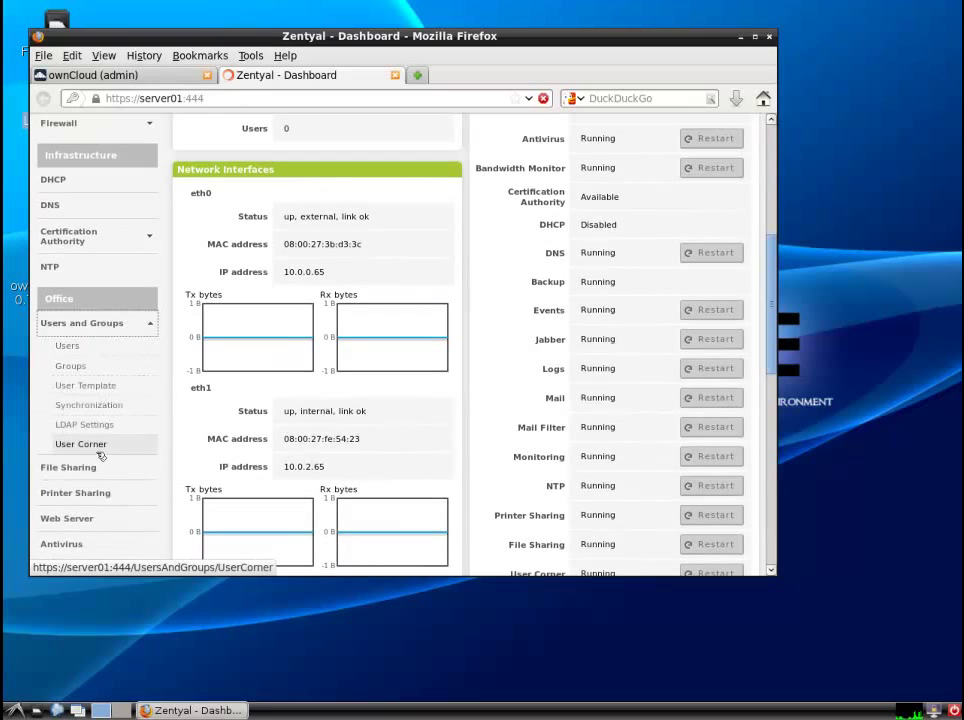
{"action": "left_click", "coordinate": [96, 426]}
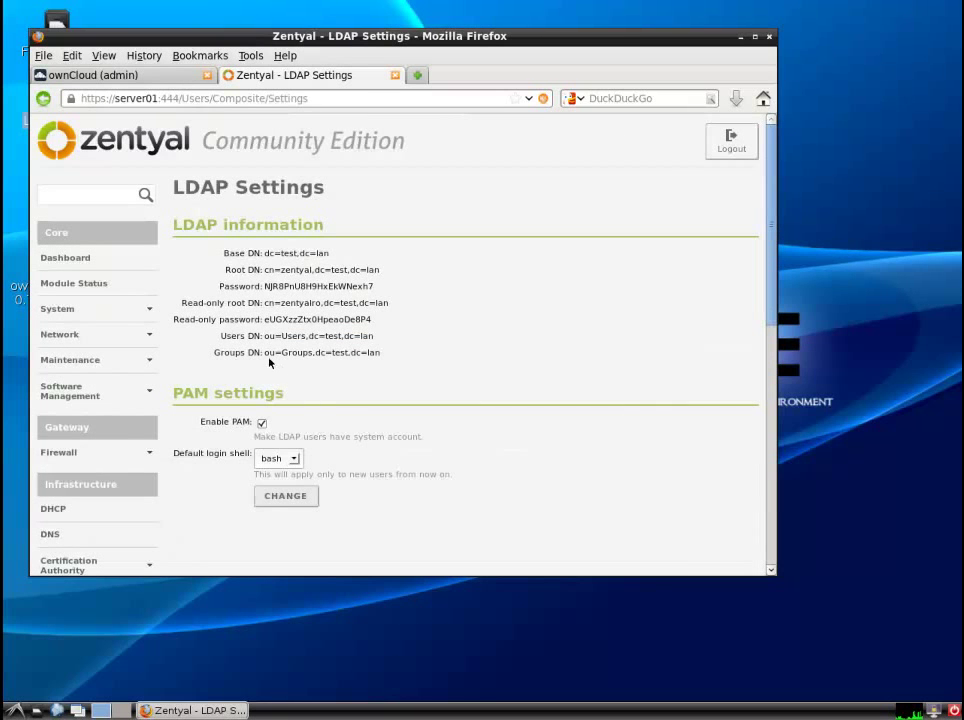
{"action": "left_click_drag", "start_coordinate": [373, 336], "coordinate": [268, 336]}
{"action": "right_click", "coordinate": [274, 337]}
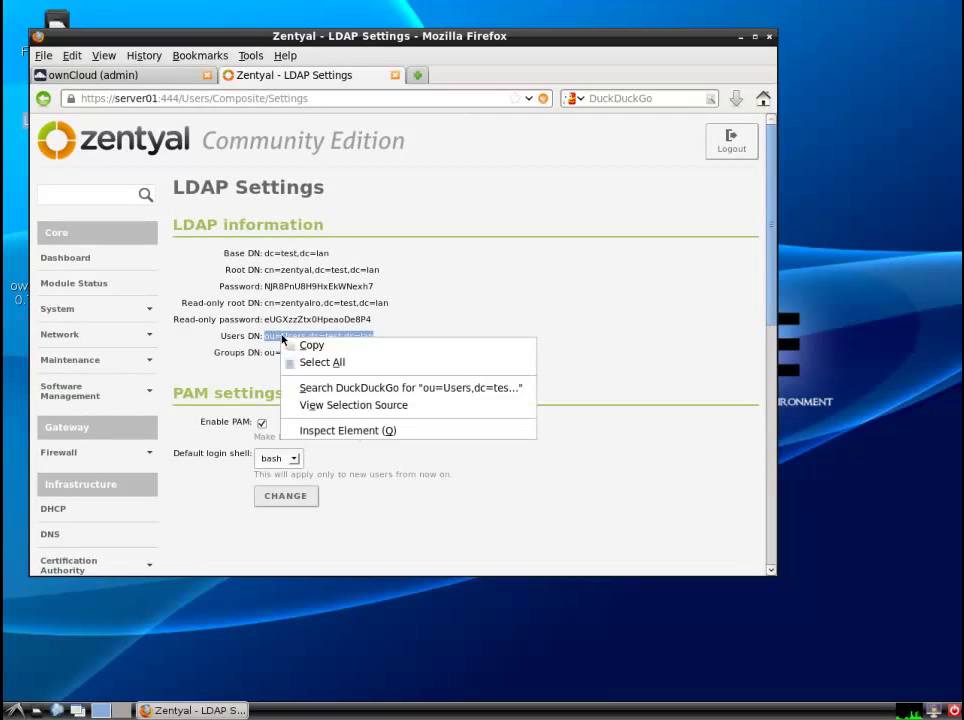
{"action": "left_click", "coordinate": [308, 344]}
- Enter localhost as the LDAP host and paste the Users DN into Base DN
{"action": "left_click", "coordinate": [152, 76]}
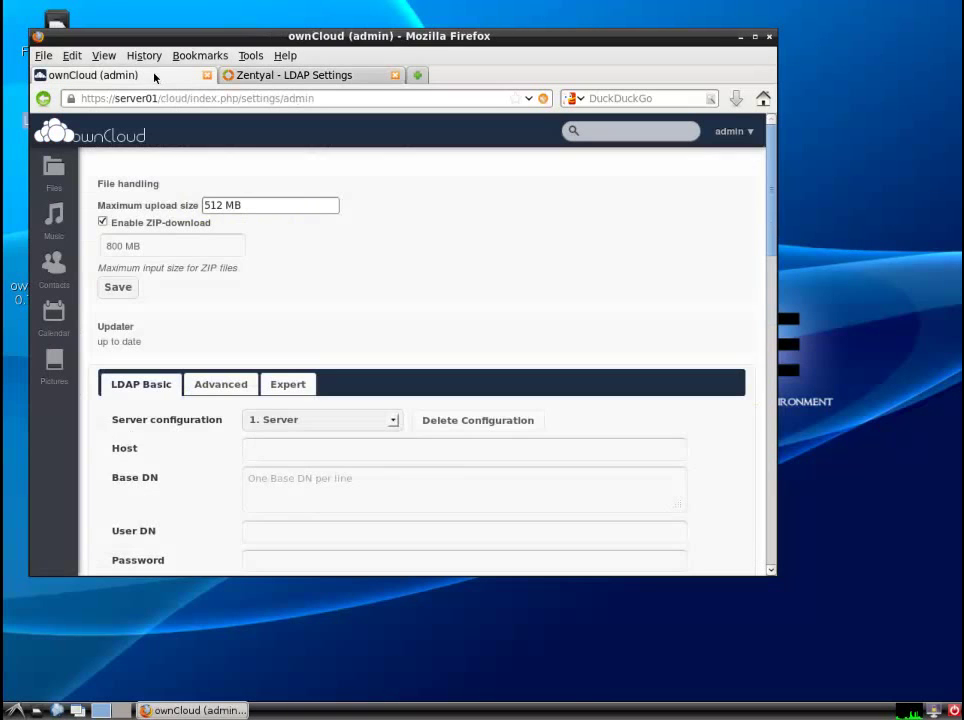
{"action": "scroll", "coordinate": [478, 280], "scroll_direction": "down", "scroll_amount": 3}
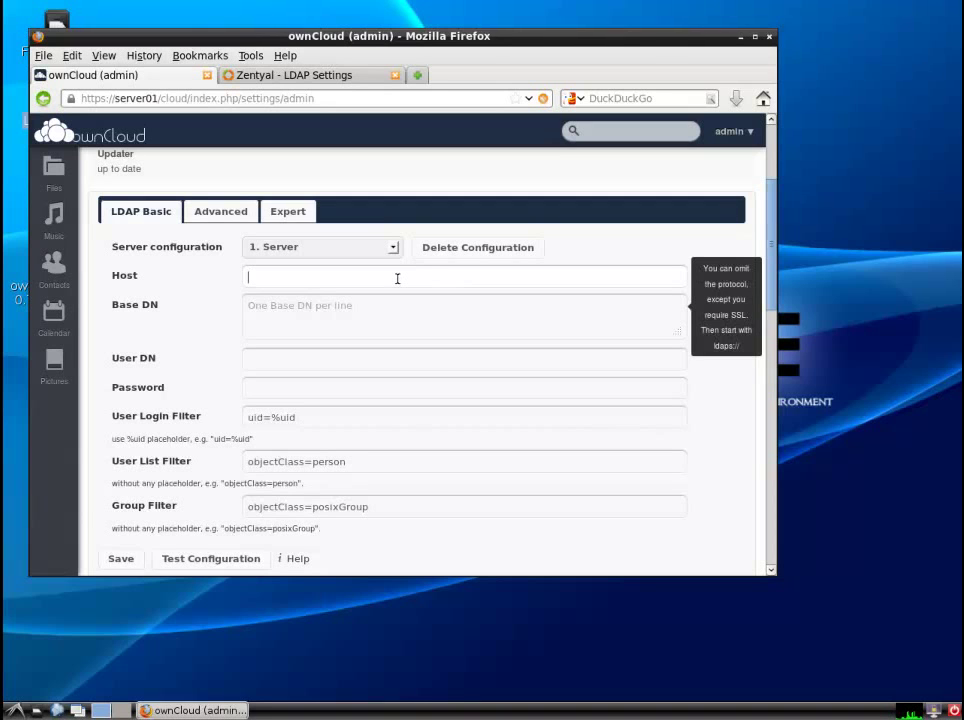
{"action": "left_click", "coordinate": [397, 279]}
{"action": "type", "text": "loca"}
{"action": "right_click", "coordinate": [386, 307]}
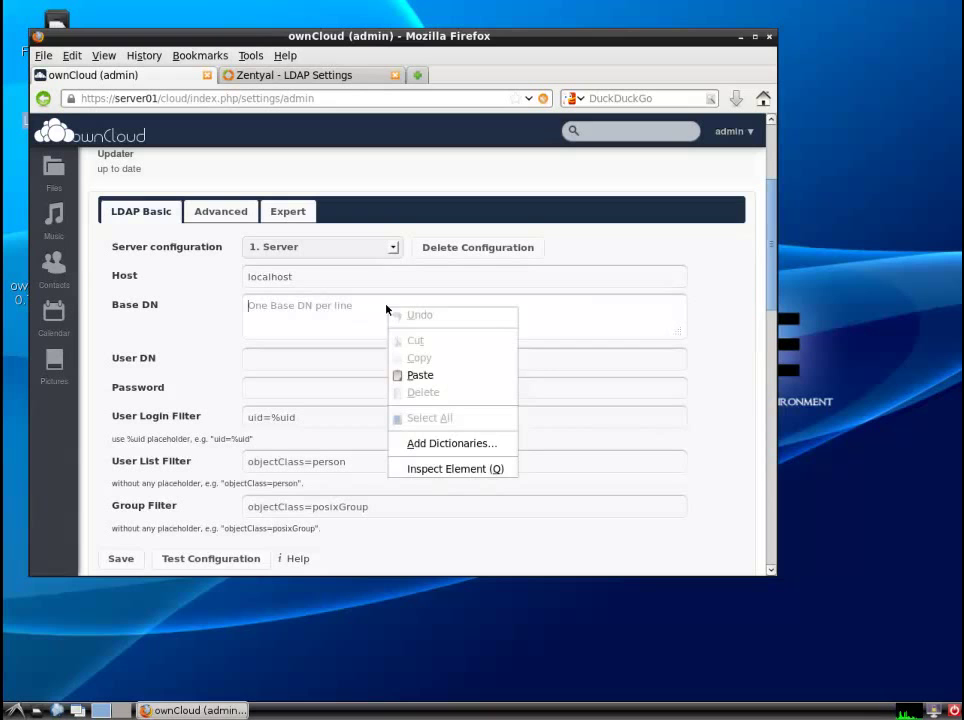
{"action": "left_click", "coordinate": [400, 375]}
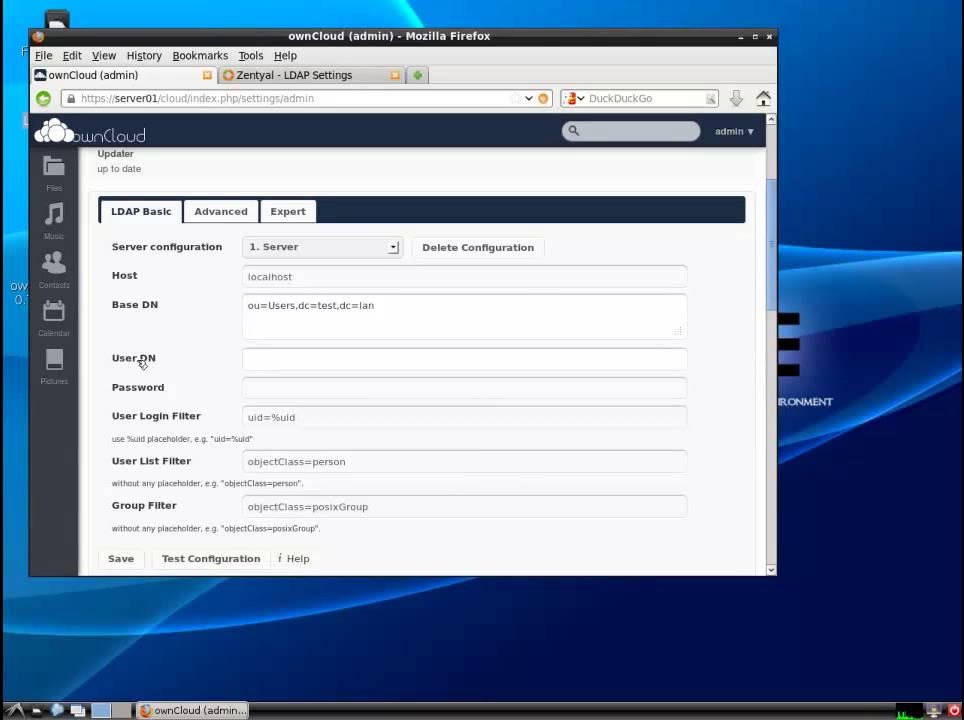
- Copy Zentyal's read-only root DN into ownCloud's User DN field
{"action": "left_click", "coordinate": [330, 75]}
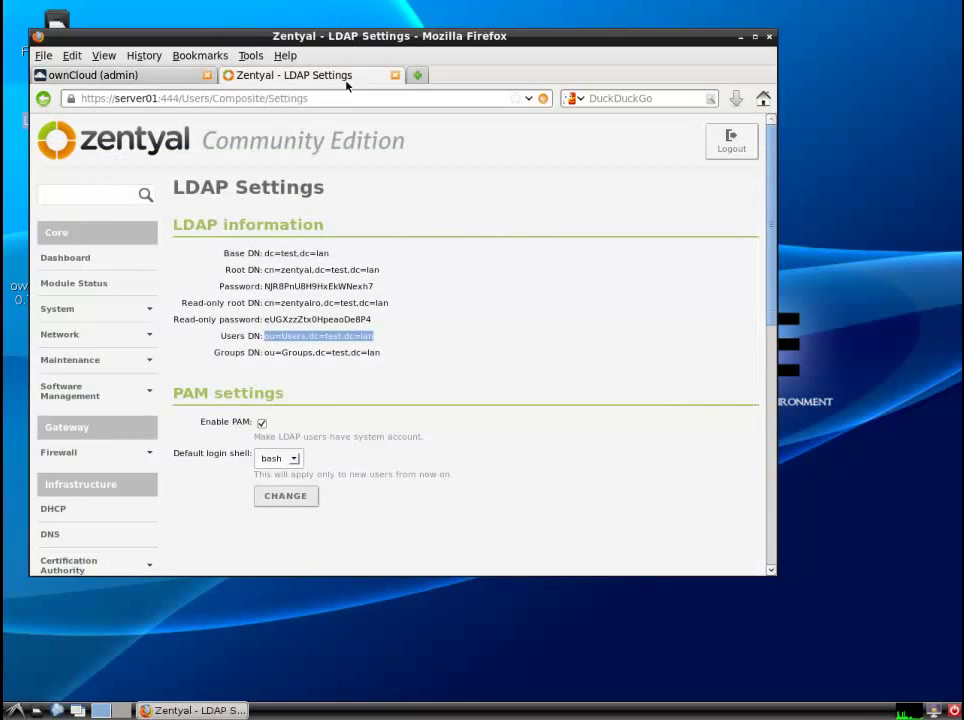
{"action": "left_click_drag", "start_coordinate": [388, 303], "coordinate": [270, 302]}
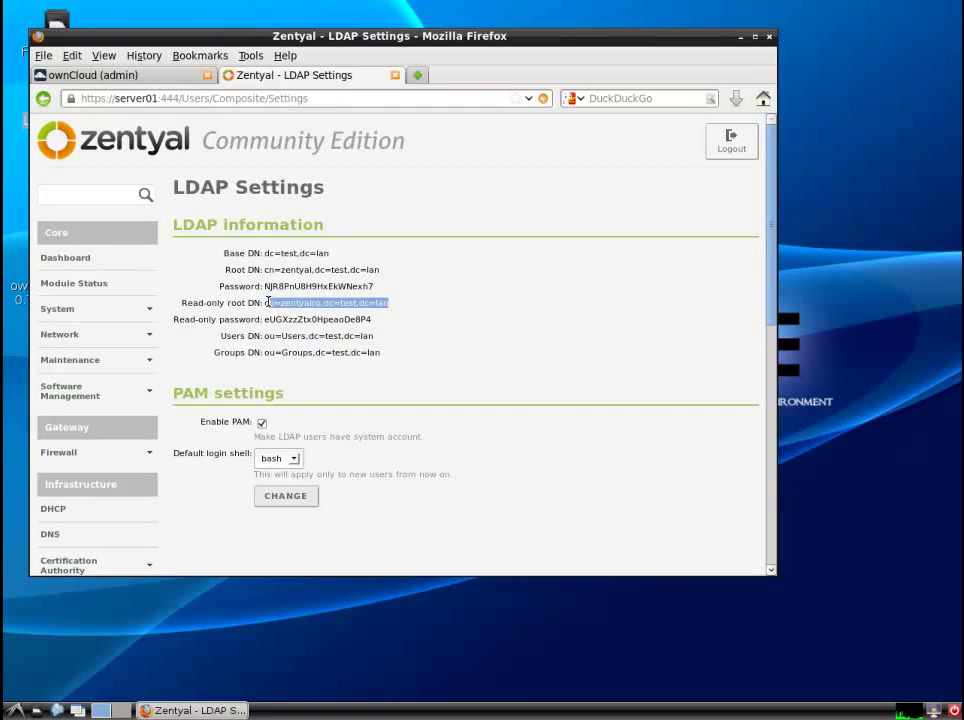
{"action": "right_click", "coordinate": [282, 306]}
{"action": "left_click", "coordinate": [308, 316]}
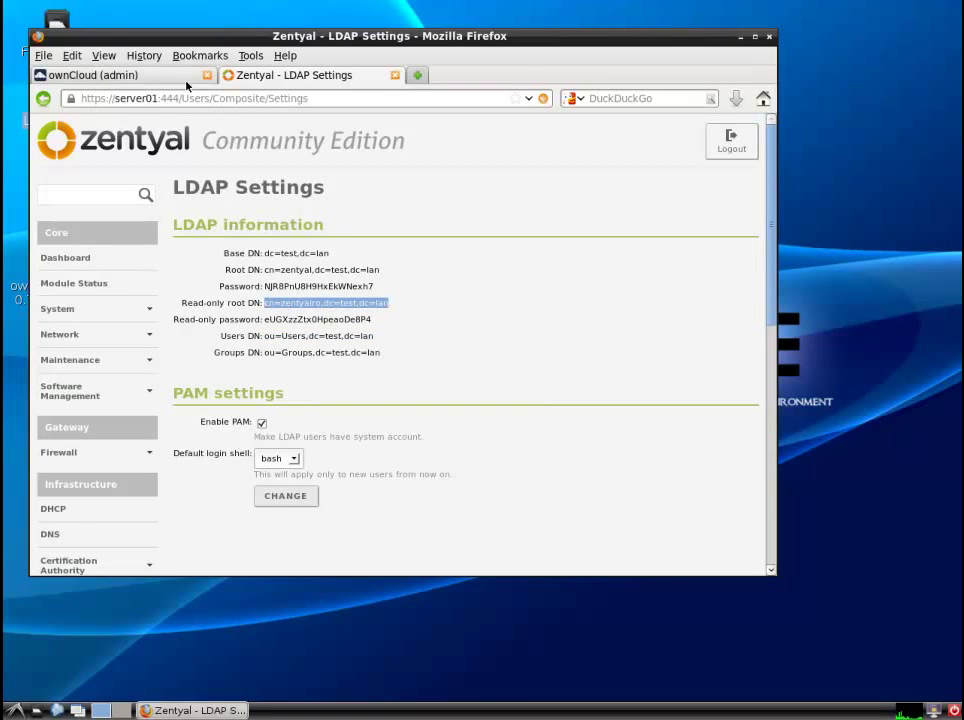
{"action": "left_click", "coordinate": [188, 76]}
{"action": "left_click", "coordinate": [338, 361]}
{"action": "right_click", "coordinate": [340, 362]}
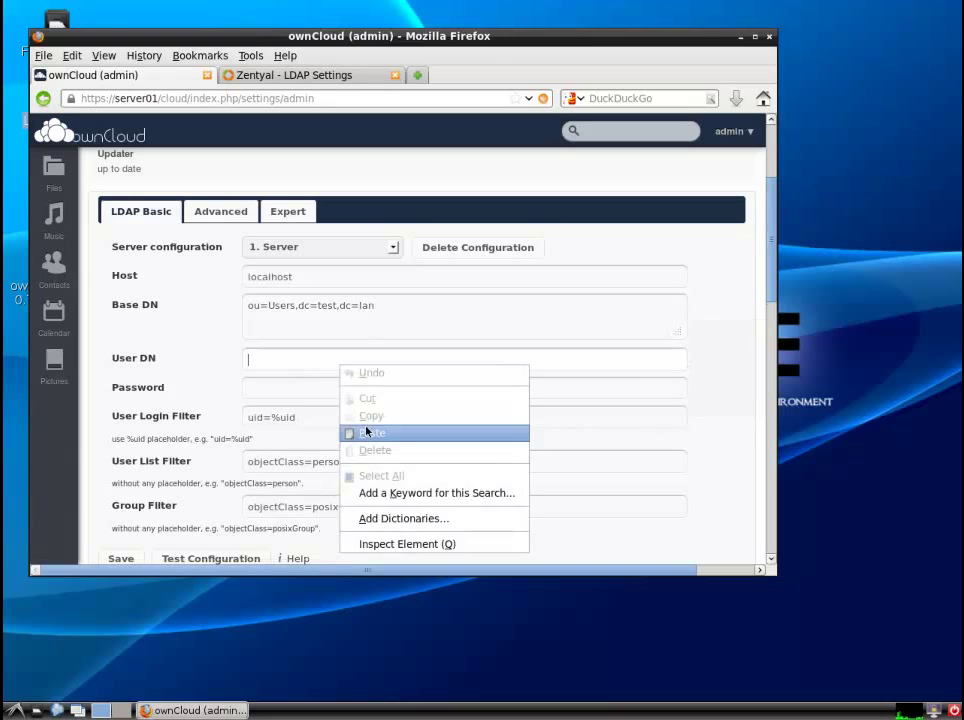
{"action": "left_click", "coordinate": [370, 432]}
- Copy Zentyal's read-only password into ownCloud's LDAP Password field
{"action": "left_click", "coordinate": [290, 75]}
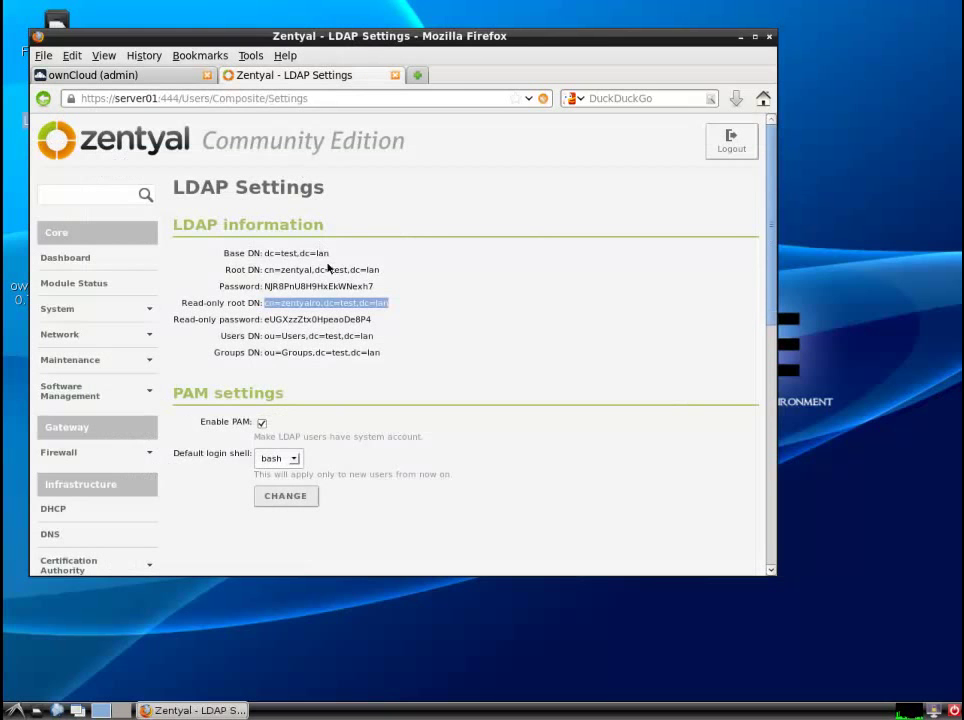
{"action": "left_click_drag", "start_coordinate": [371, 320], "coordinate": [268, 319]}
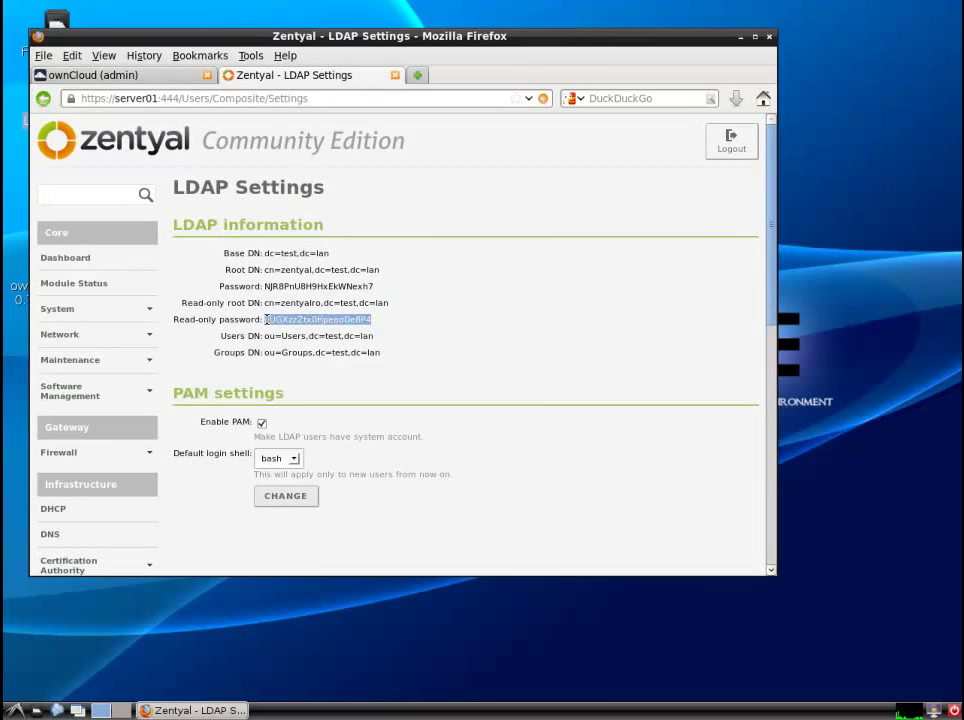
{"action": "right_click", "coordinate": [268, 320]}
{"action": "left_click", "coordinate": [292, 331]}
{"action": "left_click", "coordinate": [160, 76]}
{"action": "left_click", "coordinate": [323, 388]}
{"action": "right_click", "coordinate": [323, 388]}
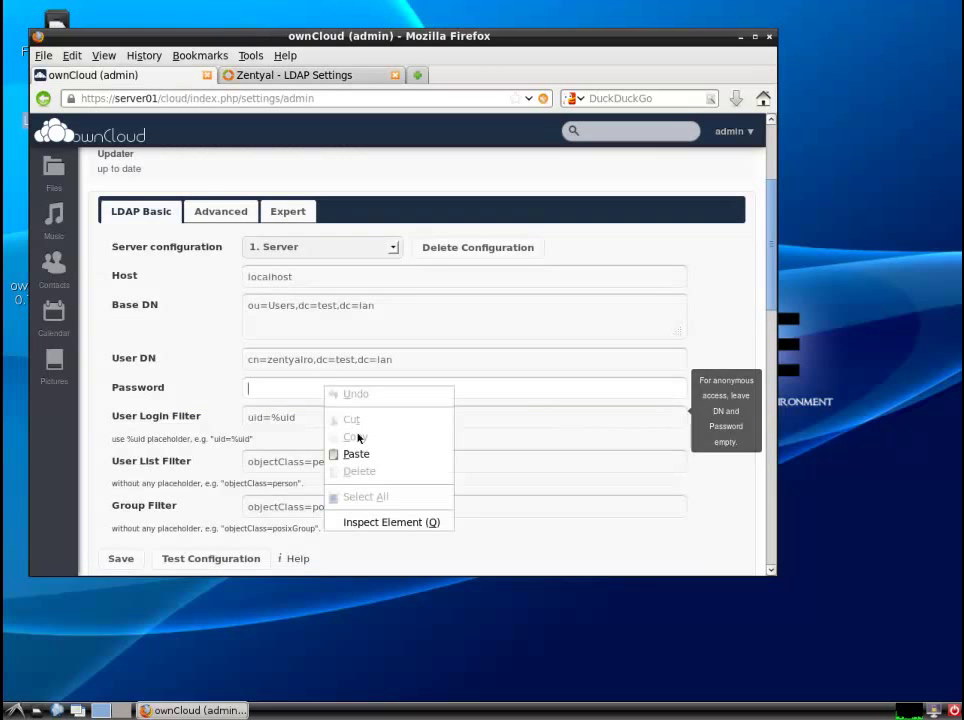
{"action": "left_click", "coordinate": [365, 446]}
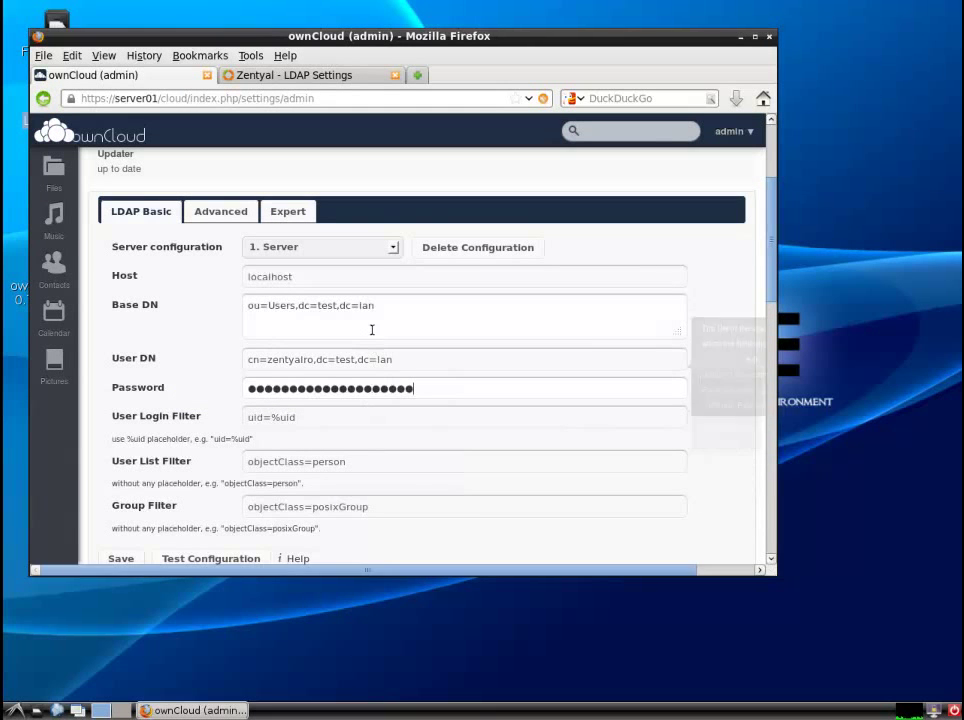
- Copy the Base DN value ou=Users,dc=test,dc=lan and bring up the Advanced LDAP settings
{"action": "left_click_drag", "start_coordinate": [366, 308], "coordinate": [248, 308]}
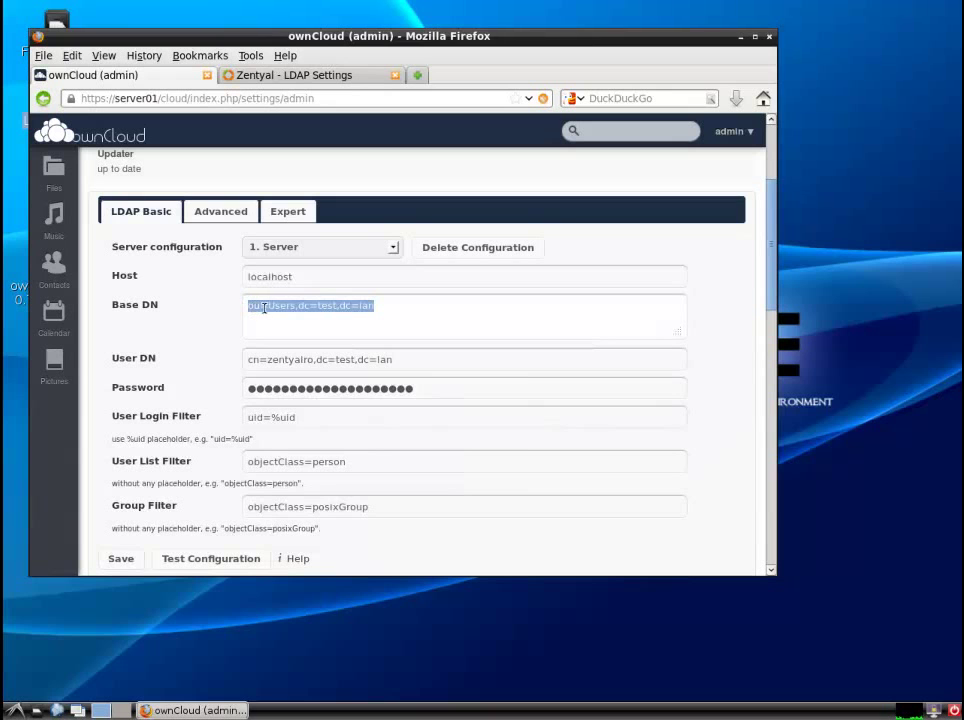
{"action": "right_click", "coordinate": [265, 307]}
{"action": "left_click", "coordinate": [280, 357]}
{"action": "left_click", "coordinate": [209, 204]}
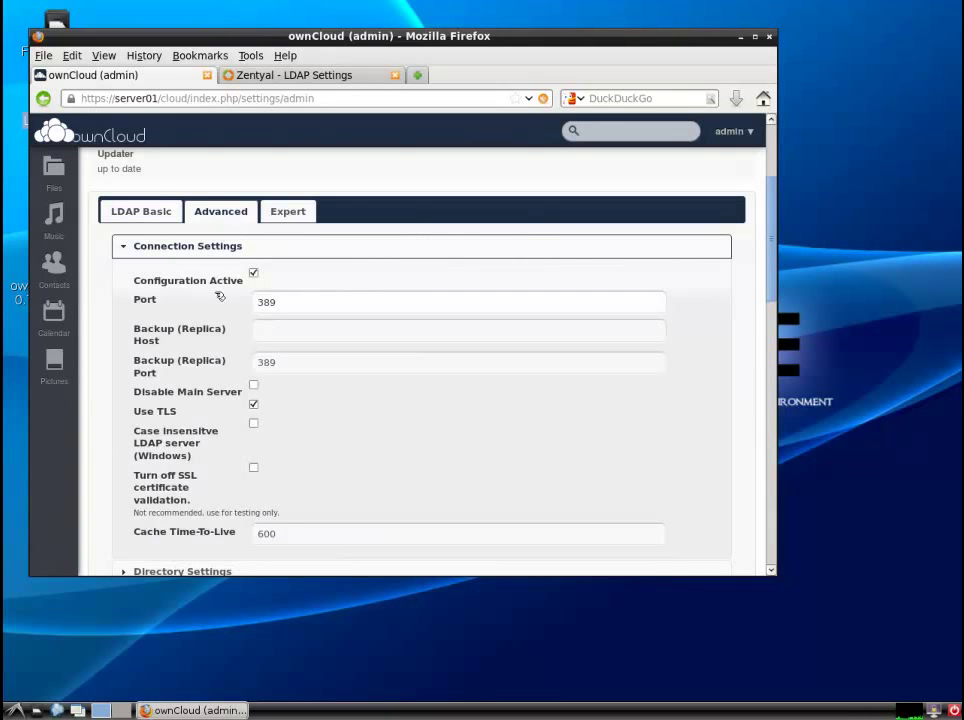
- Set the LDAP port to 390 and paste the Users DN into Base User Tree
{"action": "left_click_drag", "start_coordinate": [290, 301], "coordinate": [206, 294]}
{"action": "type", "text": "390"}
{"action": "left_click_drag", "start_coordinate": [286, 361], "coordinate": [237, 359]}
{"action": "type", "text": "390"}
{"action": "left_click_drag", "start_coordinate": [771, 299], "coordinate": [770, 377]}
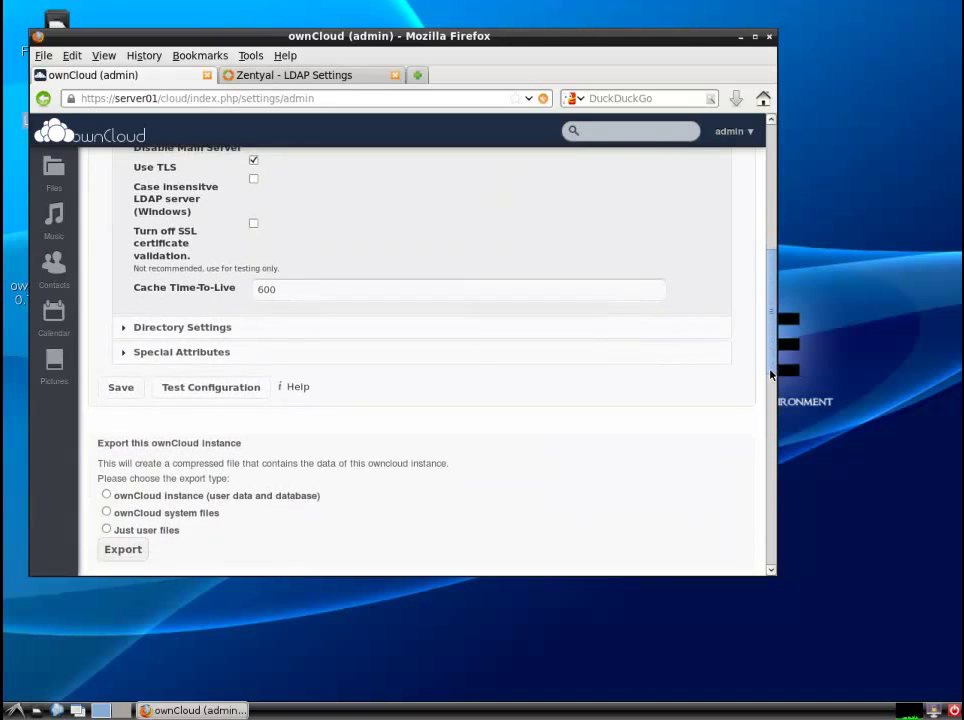
{"action": "left_click", "coordinate": [125, 318]}
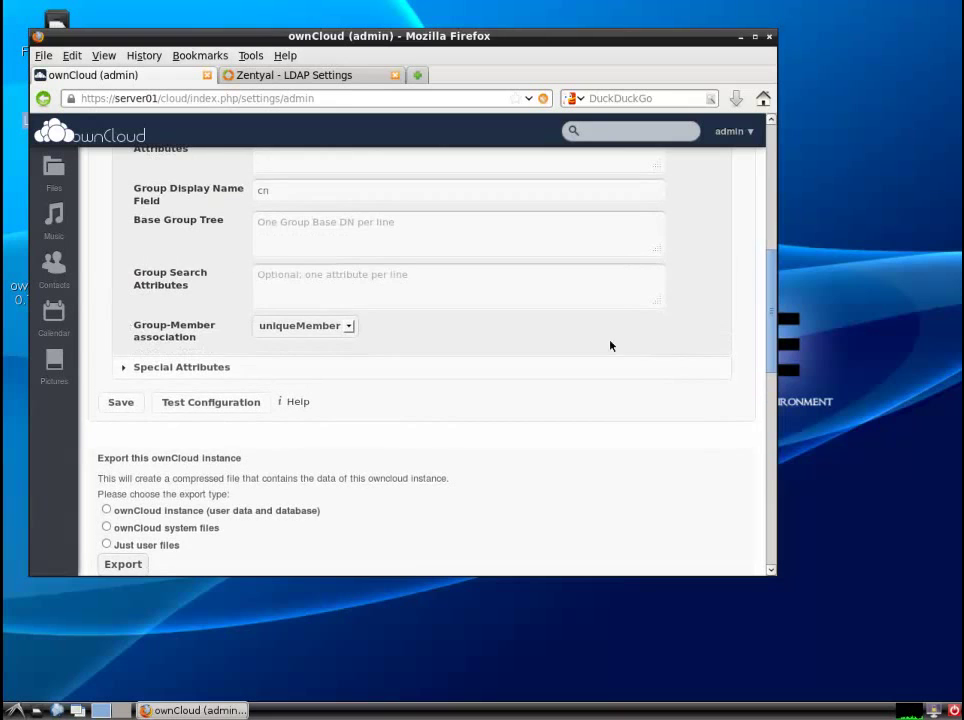
{"action": "scroll", "coordinate": [717, 300], "scroll_direction": "up", "scroll_amount": 3}
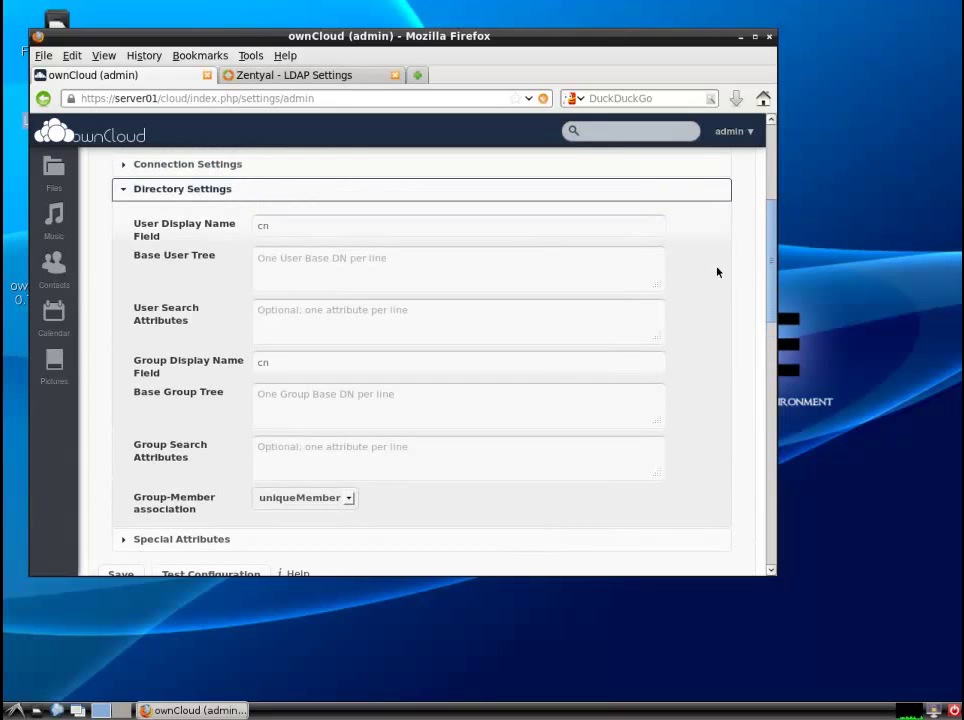
{"action": "key", "text": "ctrl+v"}
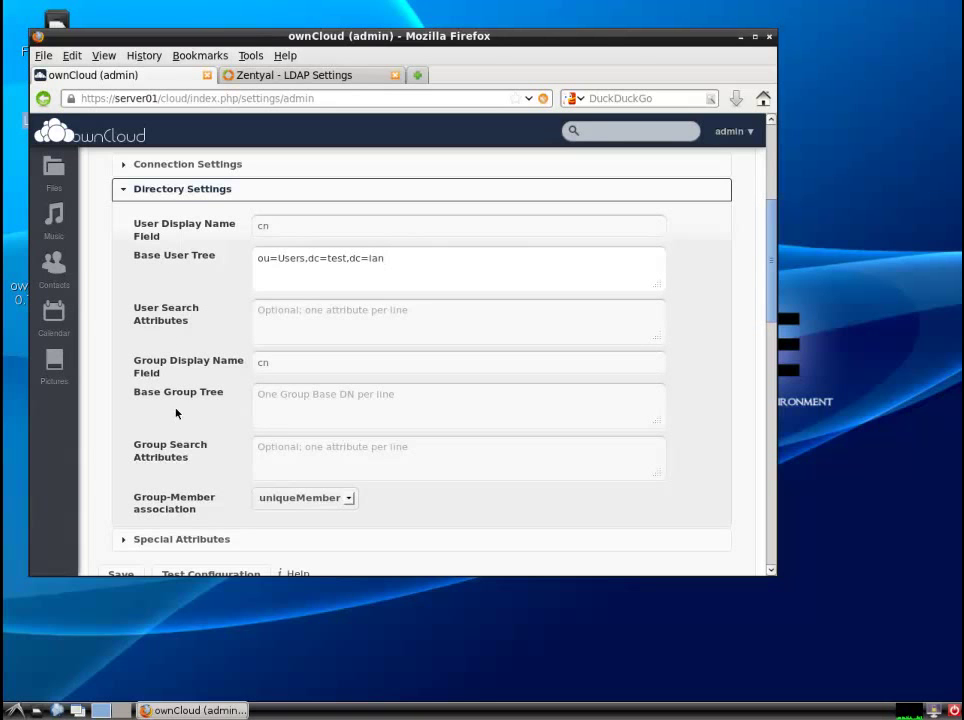
- Copy Zentyal's Groups DN into Base Group Tree as ou=Groups,dc=test,dc=lan
{"action": "left_click", "coordinate": [250, 75]}
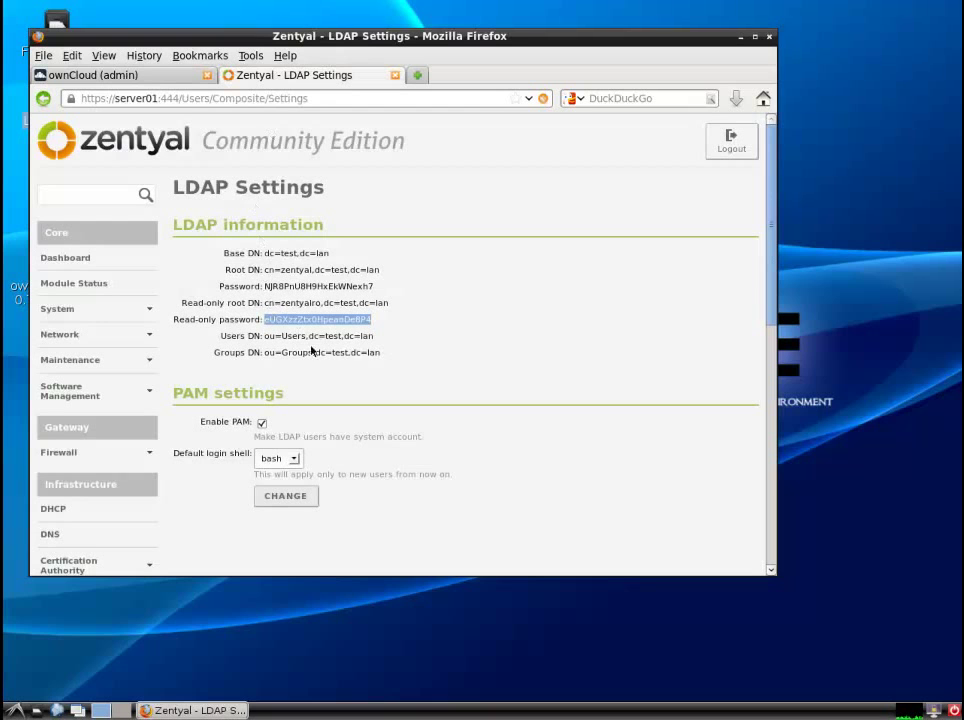
{"action": "left_click_drag", "start_coordinate": [381, 355], "coordinate": [264, 353]}
{"action": "right_click", "coordinate": [275, 353]}
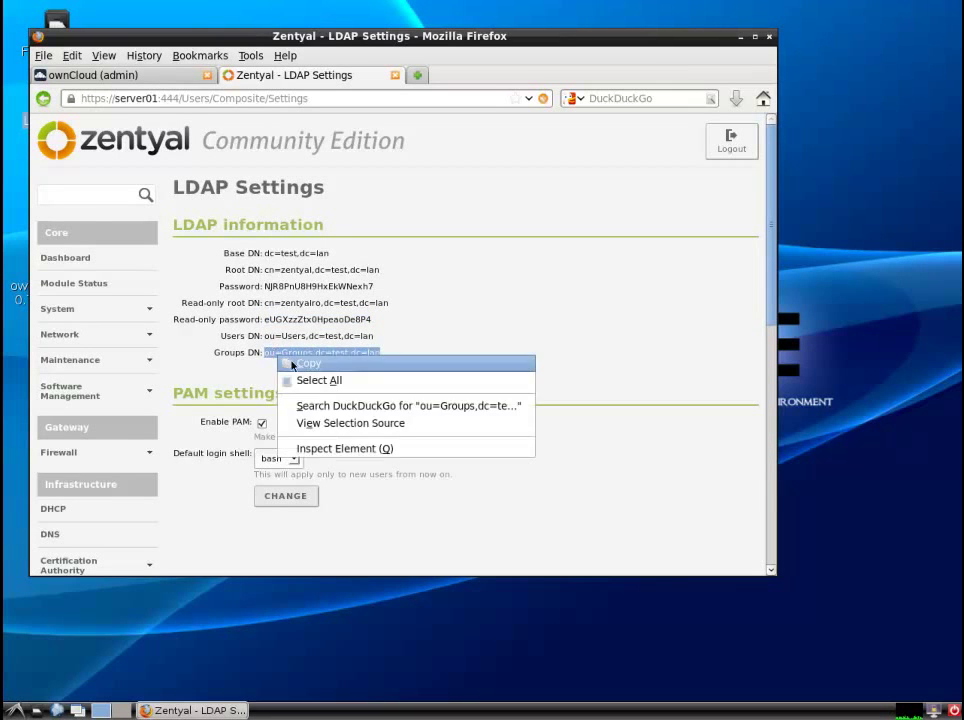
{"action": "left_click", "coordinate": [293, 364]}
{"action": "left_click", "coordinate": [148, 75]}
{"action": "left_click", "coordinate": [335, 394]}
{"action": "key", "text": "ctrl+v"}
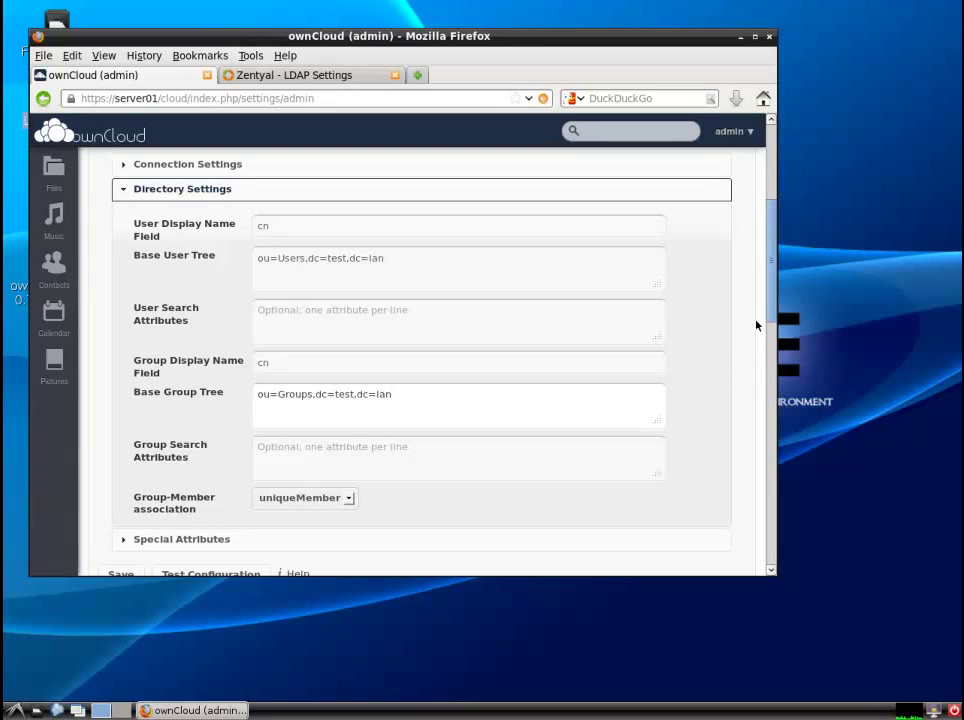
- Test the LDAP configuration, acknowledge the success message, and save the settings
{"action": "scroll", "coordinate": [770, 315], "scroll_direction": "down", "scroll_amount": 4}
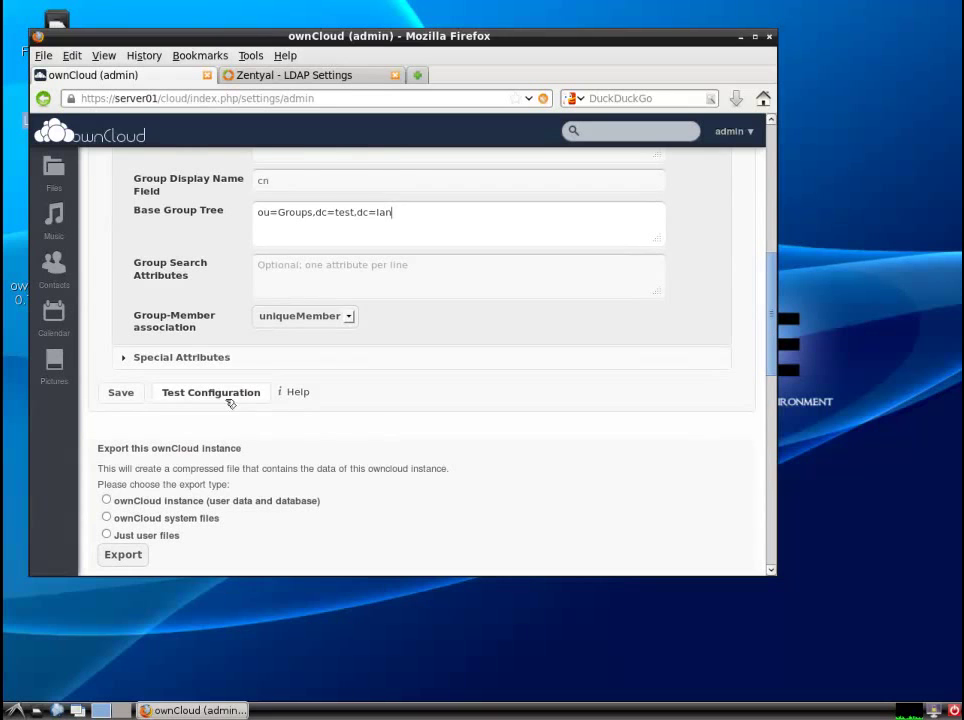
{"action": "left_click", "coordinate": [228, 396]}
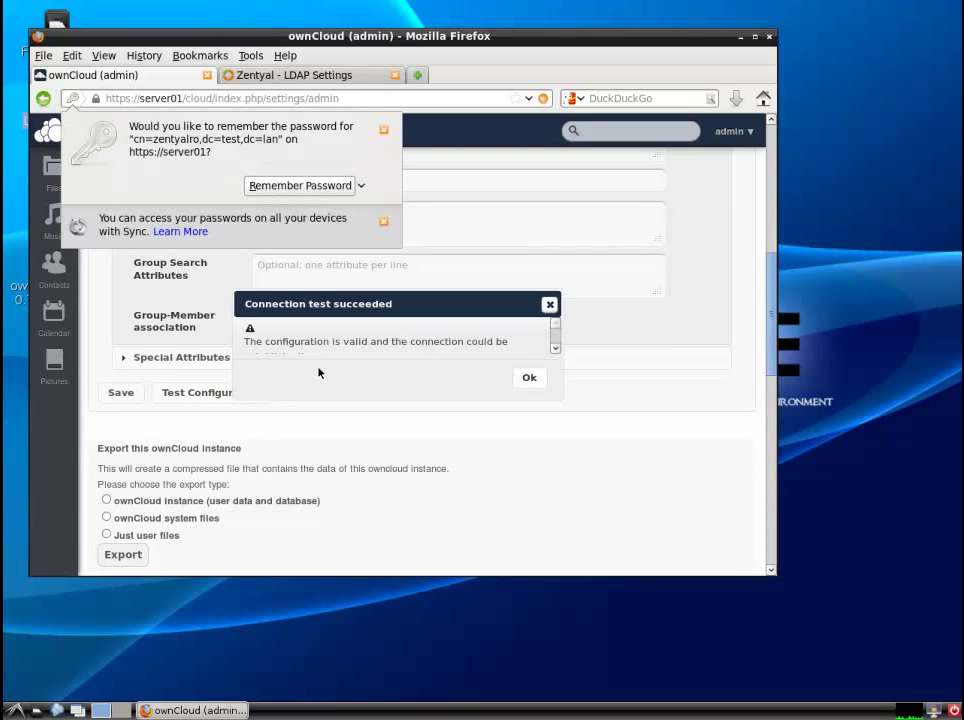
{"action": "left_click", "coordinate": [383, 130]}
{"action": "left_click", "coordinate": [529, 378]}
{"action": "left_click", "coordinate": [121, 392]}
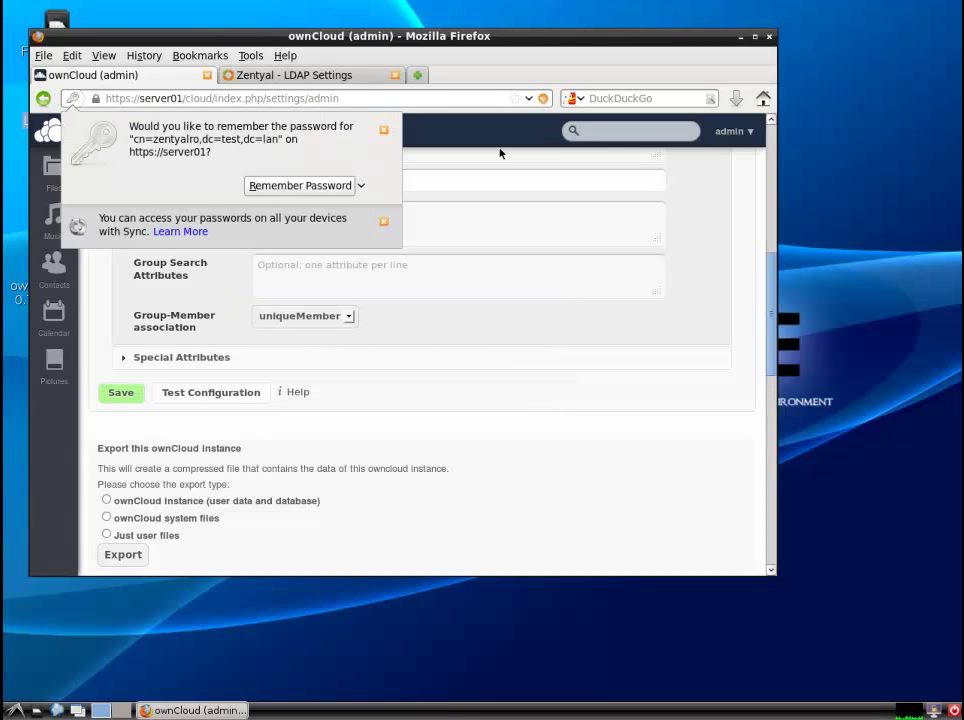
{"action": "left_click", "coordinate": [383, 130]}
- Check Zentyal's user list, then log out of the Zentyal console and exit the session
{"action": "left_click", "coordinate": [352, 75]}
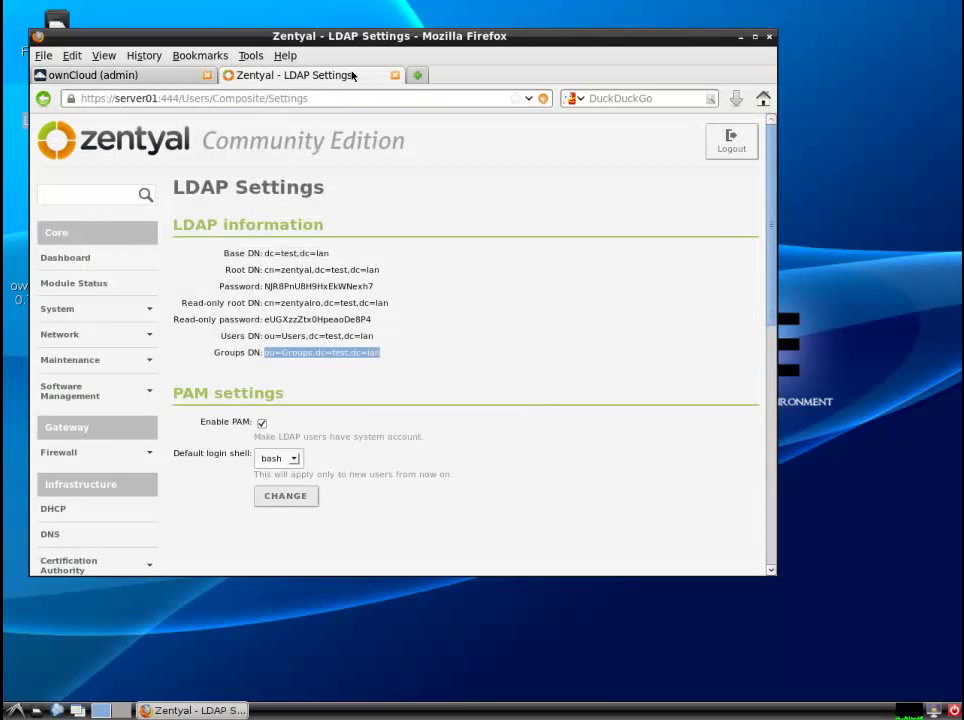
{"action": "scroll", "coordinate": [765, 246], "scroll_direction": "down", "scroll_amount": 5}
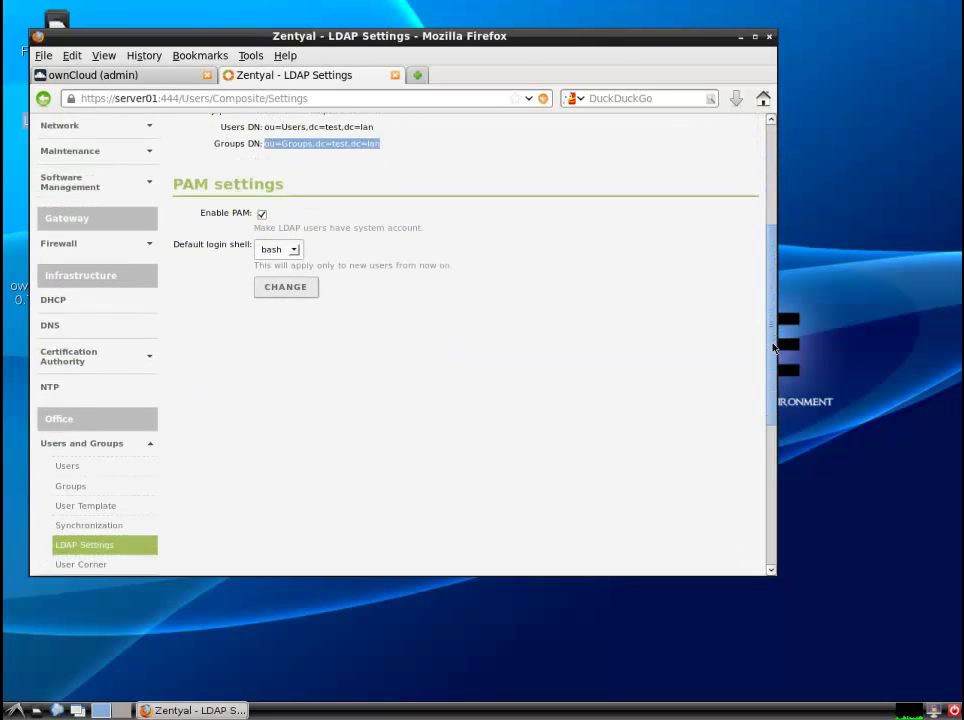
{"action": "left_click", "coordinate": [69, 422]}
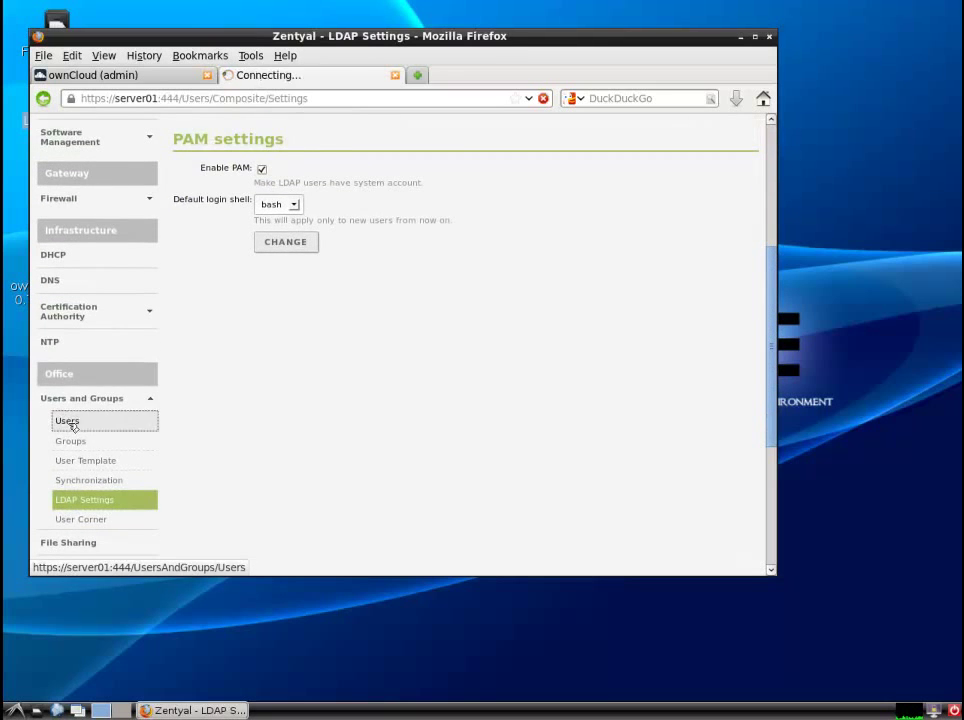
{"action": "left_click_drag", "start_coordinate": [772, 328], "coordinate": [768, 424]}
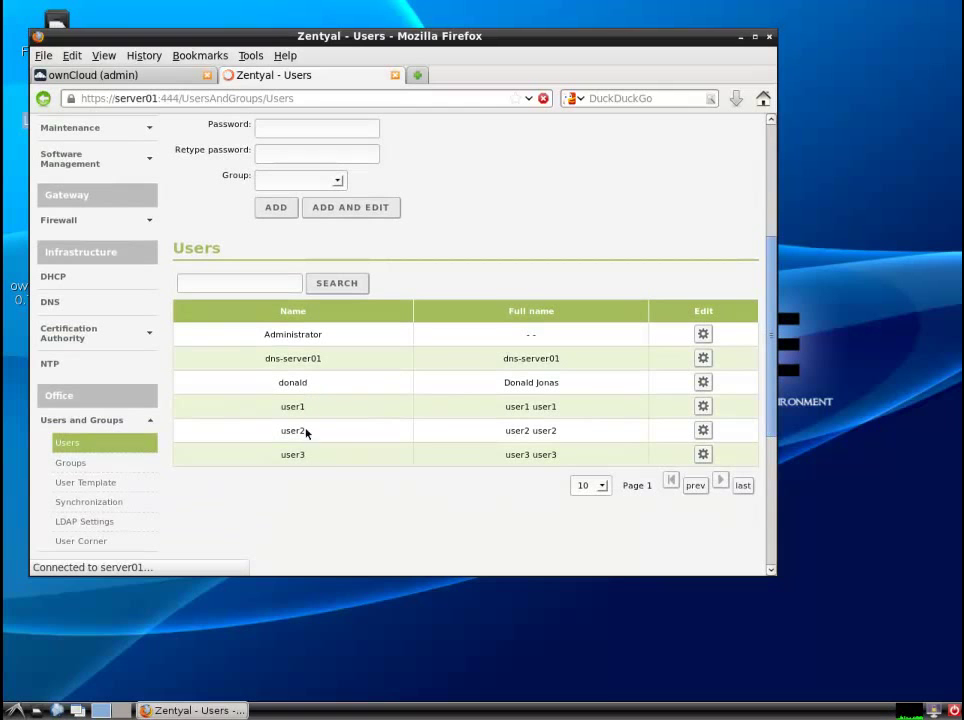
{"action": "scroll", "coordinate": [776, 240], "scroll_direction": "up", "scroll_amount": 5}
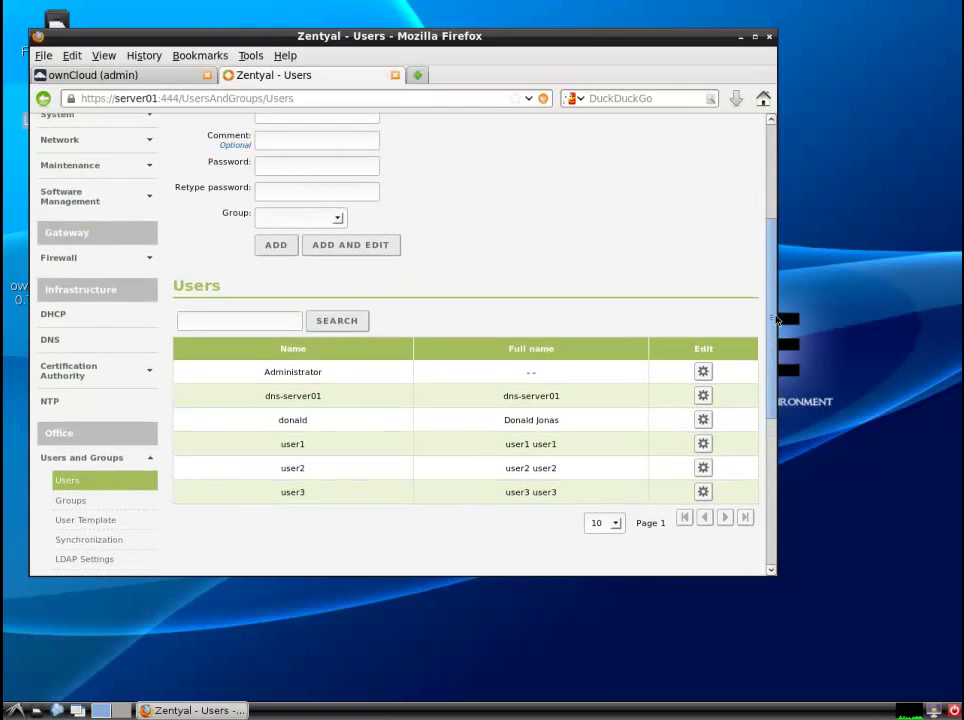
{"action": "left_click", "coordinate": [731, 141]}
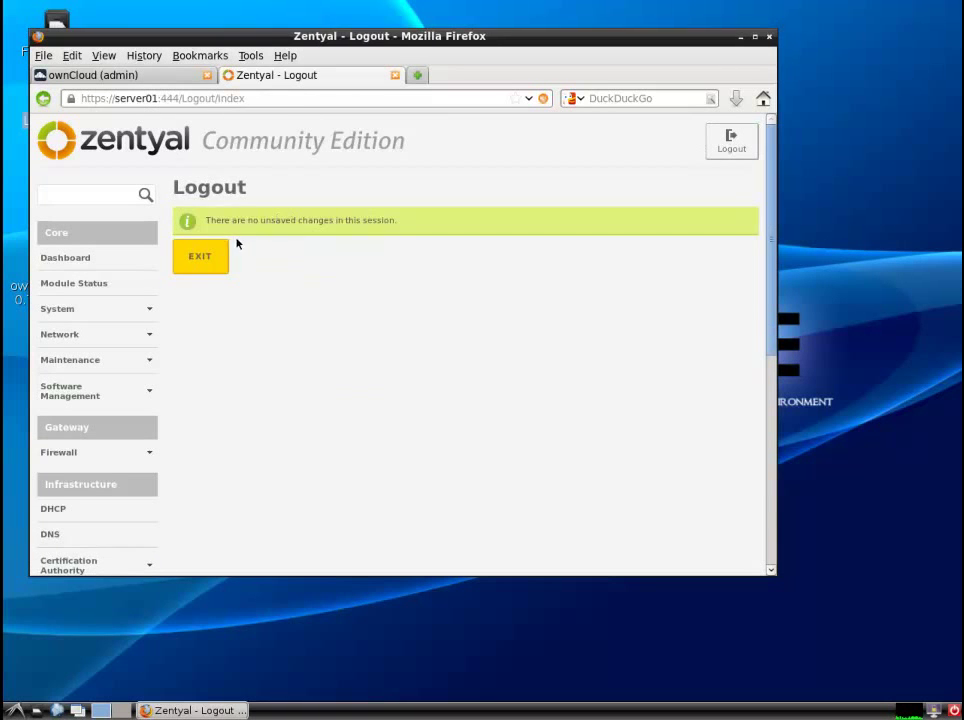
{"action": "left_click", "coordinate": [212, 258]}
- Close the Zentyal tab and add the LDAP test user to ownCloud's admin group
{"action": "left_click", "coordinate": [396, 76]}
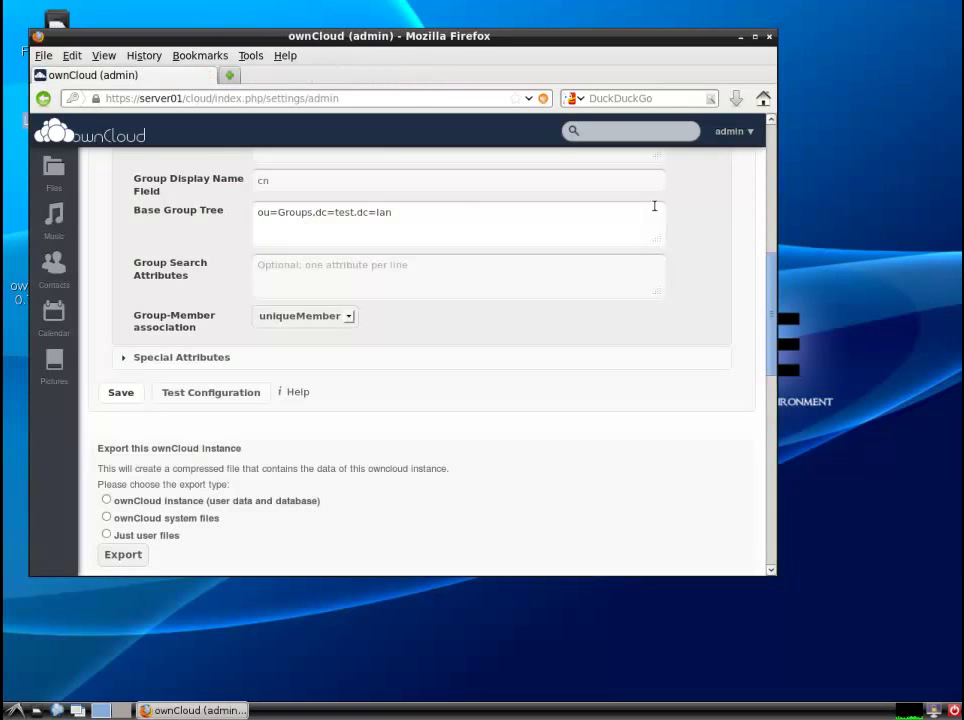
{"action": "left_click", "coordinate": [736, 131]}
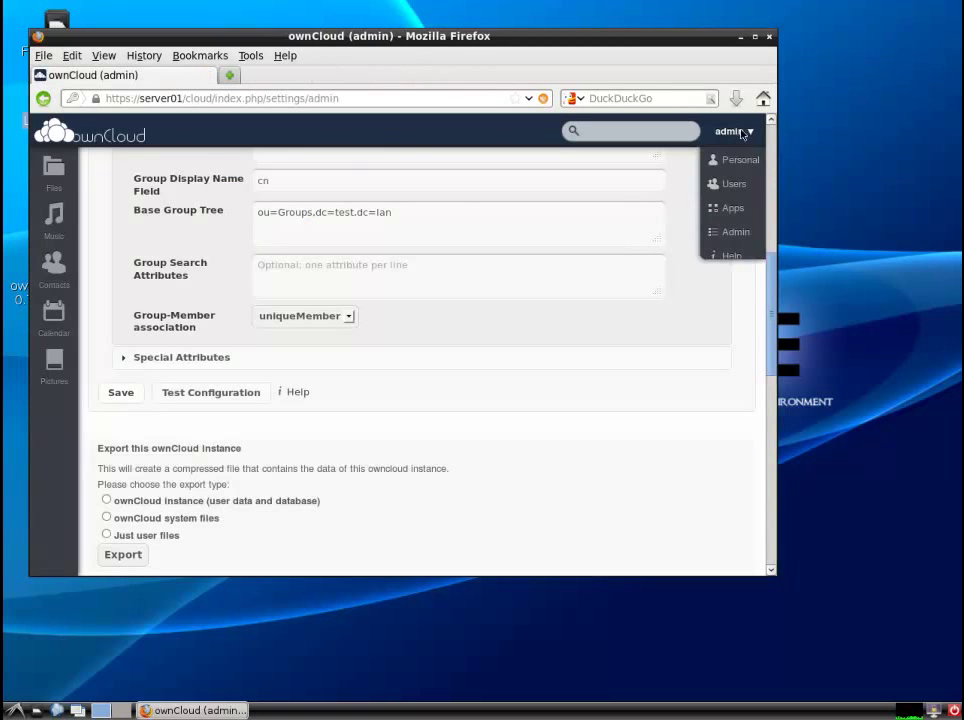
{"action": "left_click", "coordinate": [734, 185]}
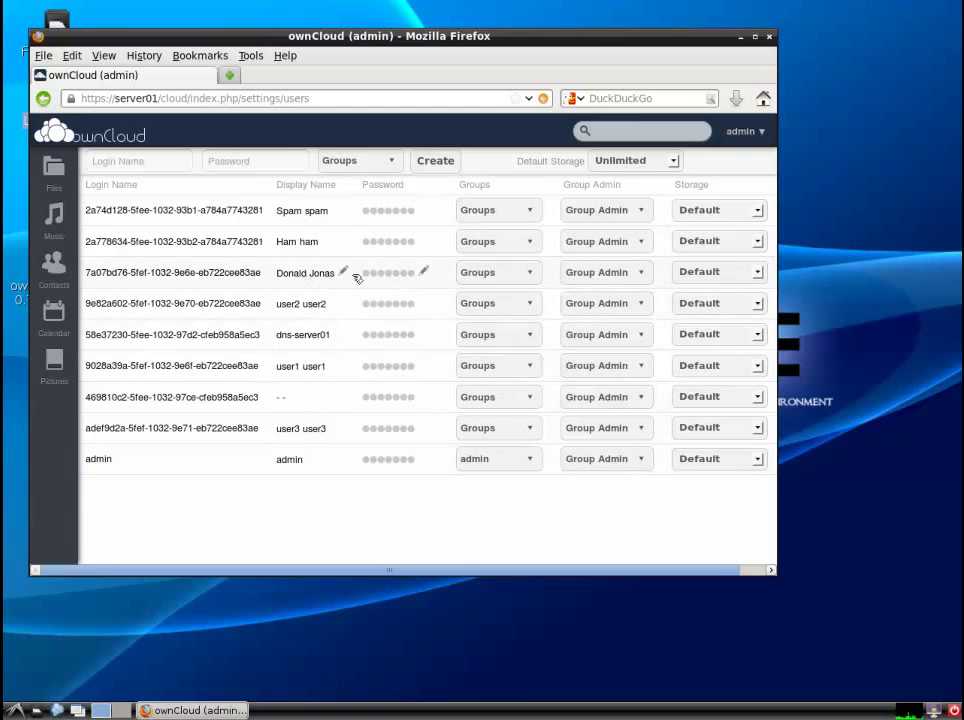
{"action": "left_click", "coordinate": [529, 275]}
{"action": "left_click", "coordinate": [462, 290]}
{"action": "left_click", "coordinate": [491, 518]}
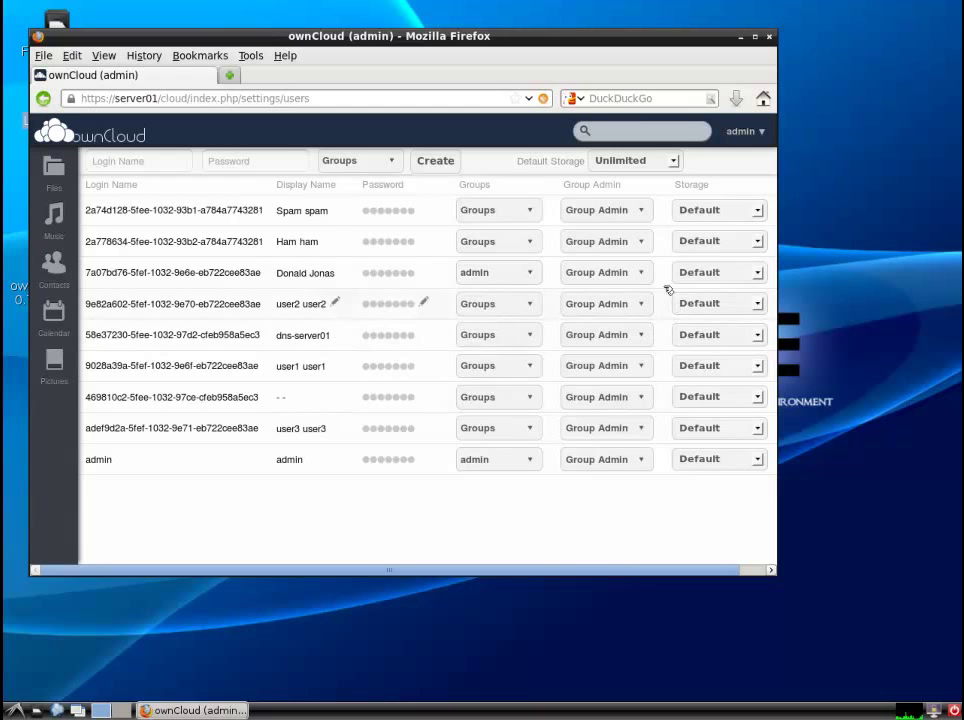
- Give the LDAP test user Unlimited storage, then log out of the admin account
{"action": "left_click", "coordinate": [760, 273]}
{"action": "left_click", "coordinate": [740, 301]}
{"action": "left_click", "coordinate": [706, 526]}
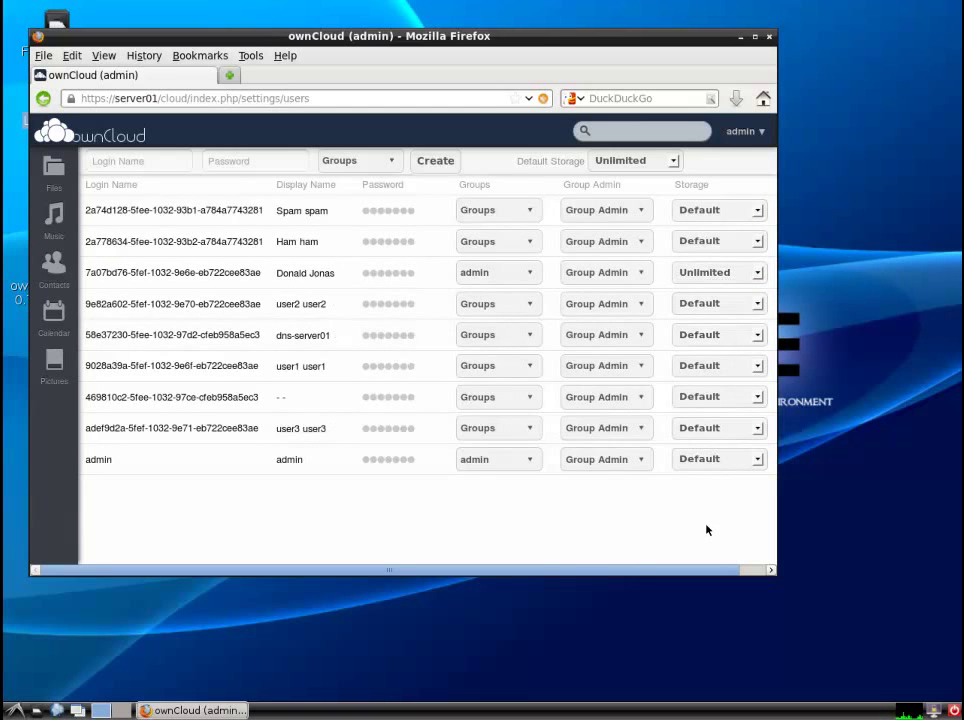
{"action": "left_click", "coordinate": [745, 132]}
{"action": "left_click", "coordinate": [736, 279]}
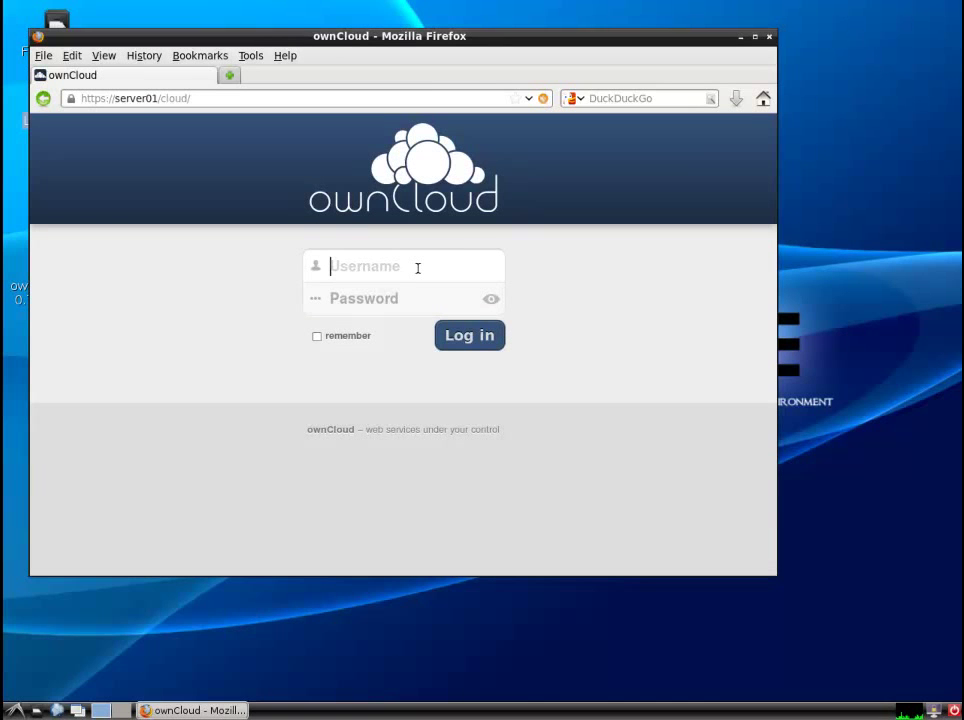
- Sign in as the LDAP test user with its password, dismiss the welcome message, and log out
{"action": "type", "text": "donald"}
{"action": "key", "text": "Tab"}
{"action": "type", "text": "donald1234"}
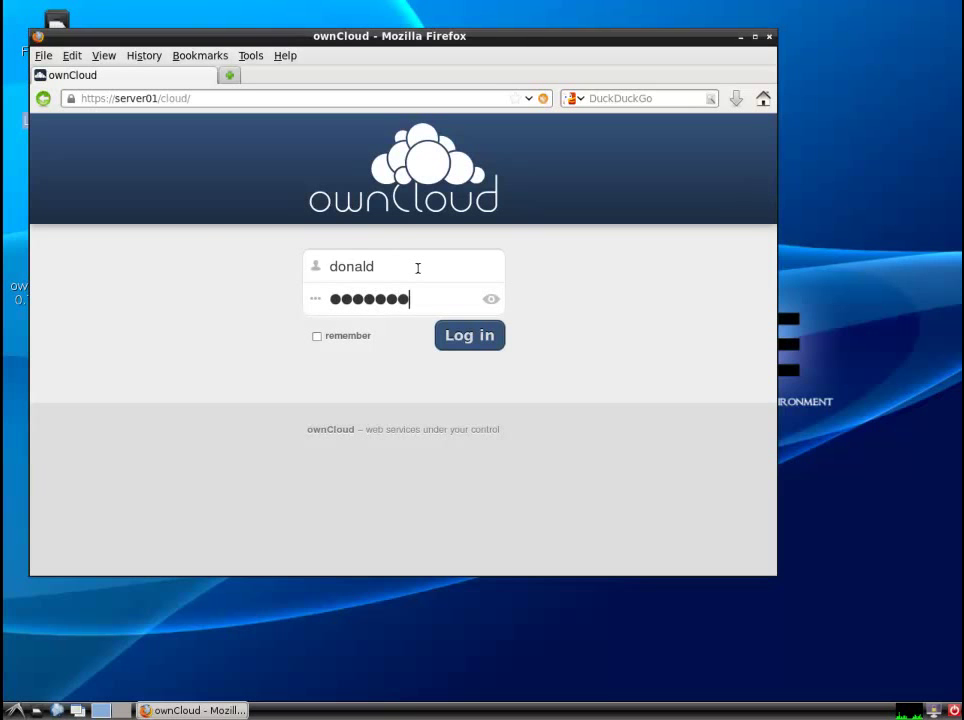
{"action": "key", "text": "Return"}
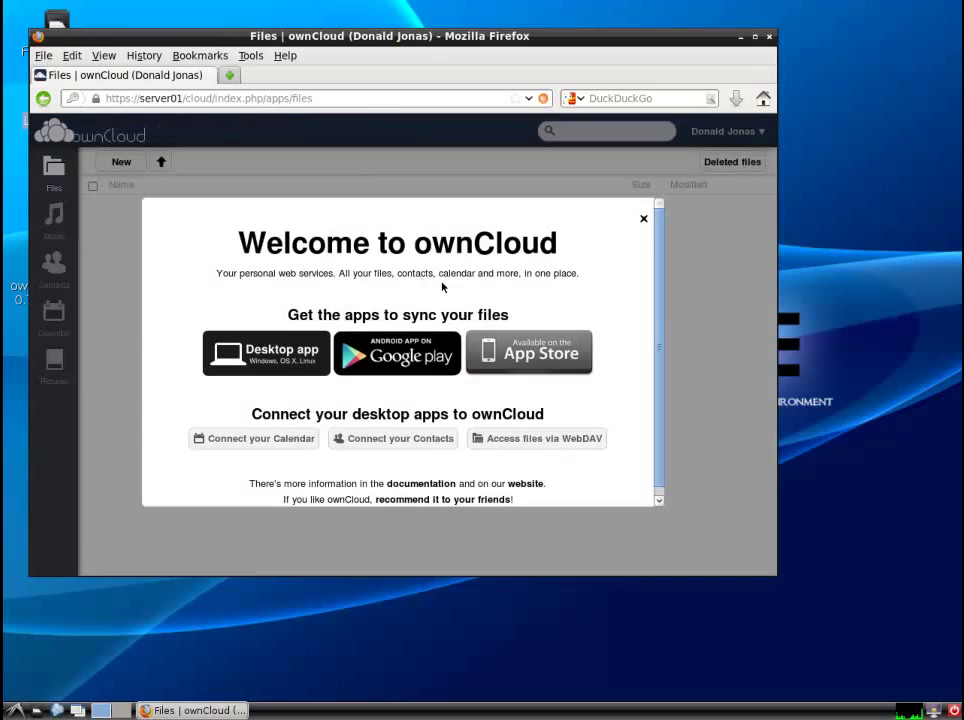
{"action": "left_click", "coordinate": [644, 219]}
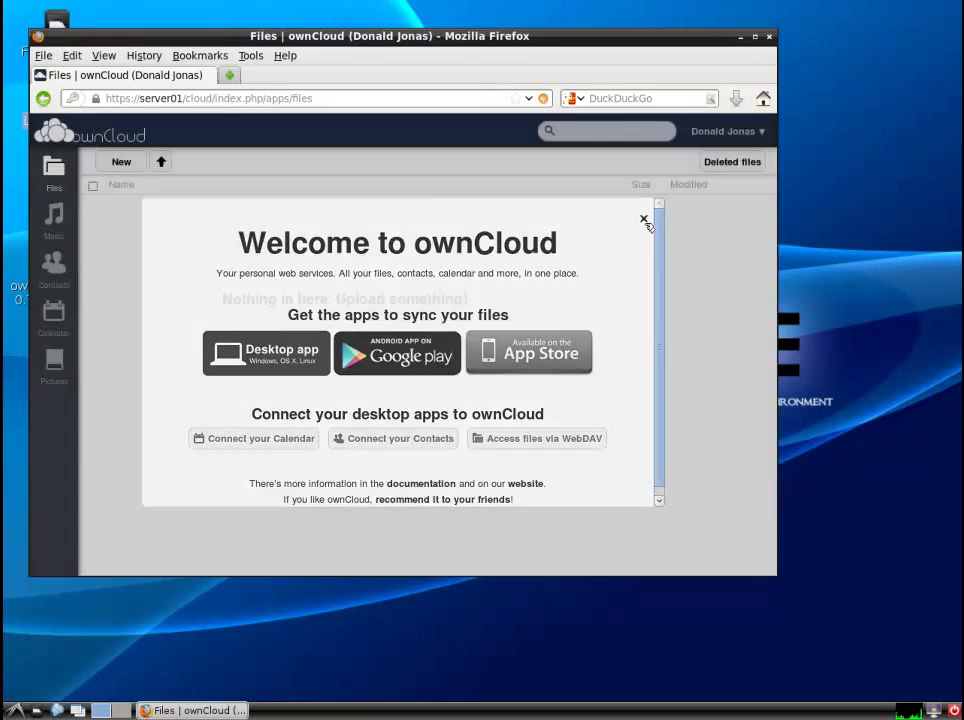
{"action": "left_click", "coordinate": [759, 132]}
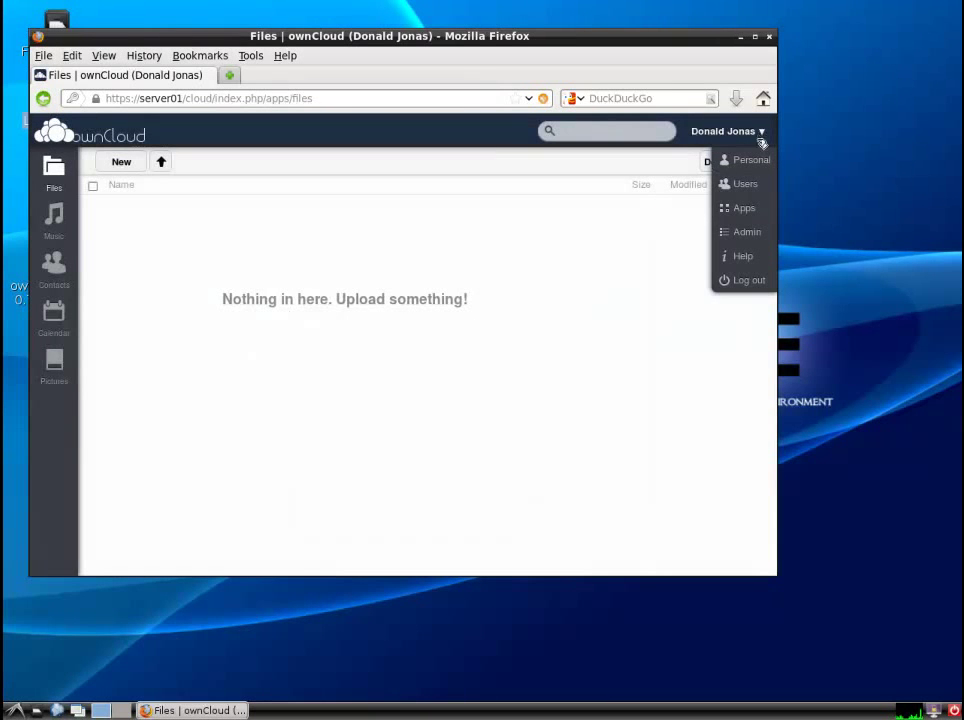
{"action": "left_click", "coordinate": [661, 258]}
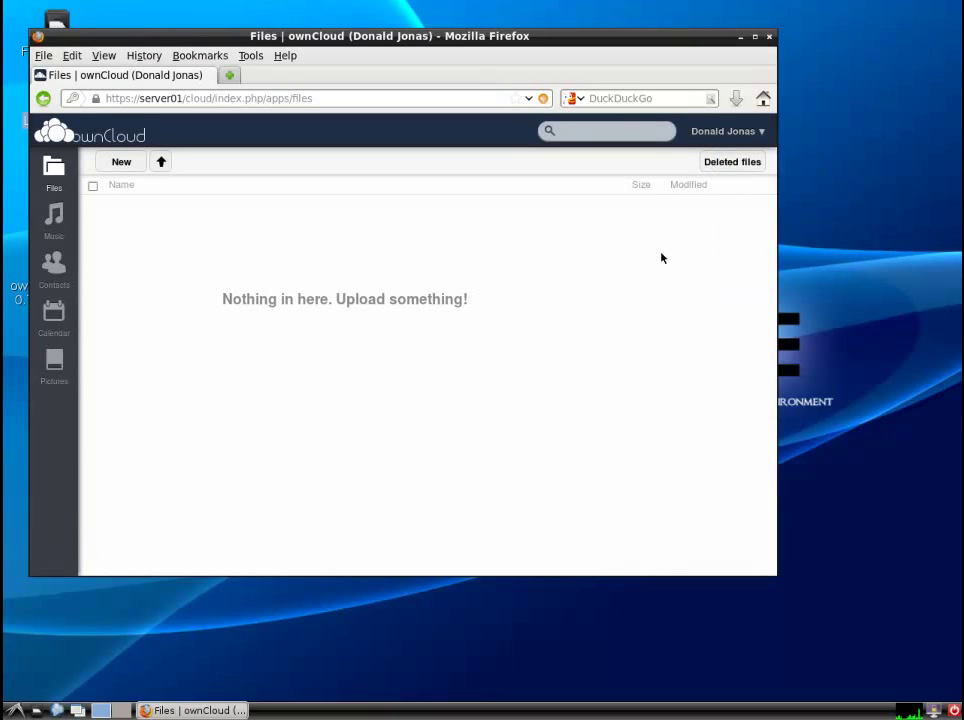
{"action": "left_click", "coordinate": [757, 131]}
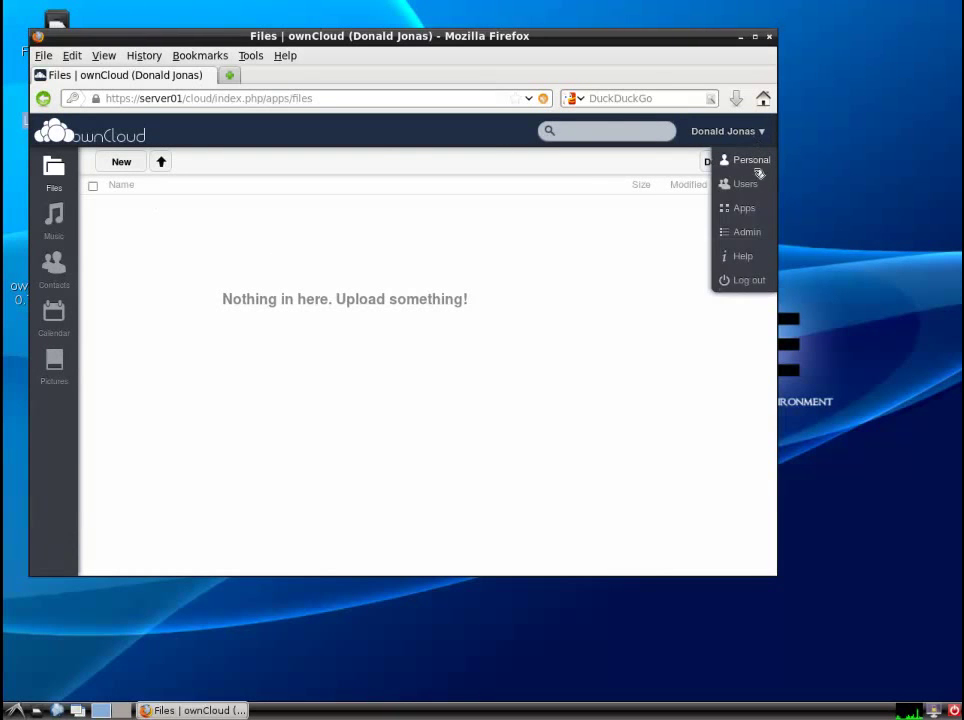
{"action": "left_click", "coordinate": [742, 280]}
- Sign in as user1 with its password, dismiss the popups, and log out
{"action": "type", "text": "user1"}
{"action": "key", "text": "Tab"}
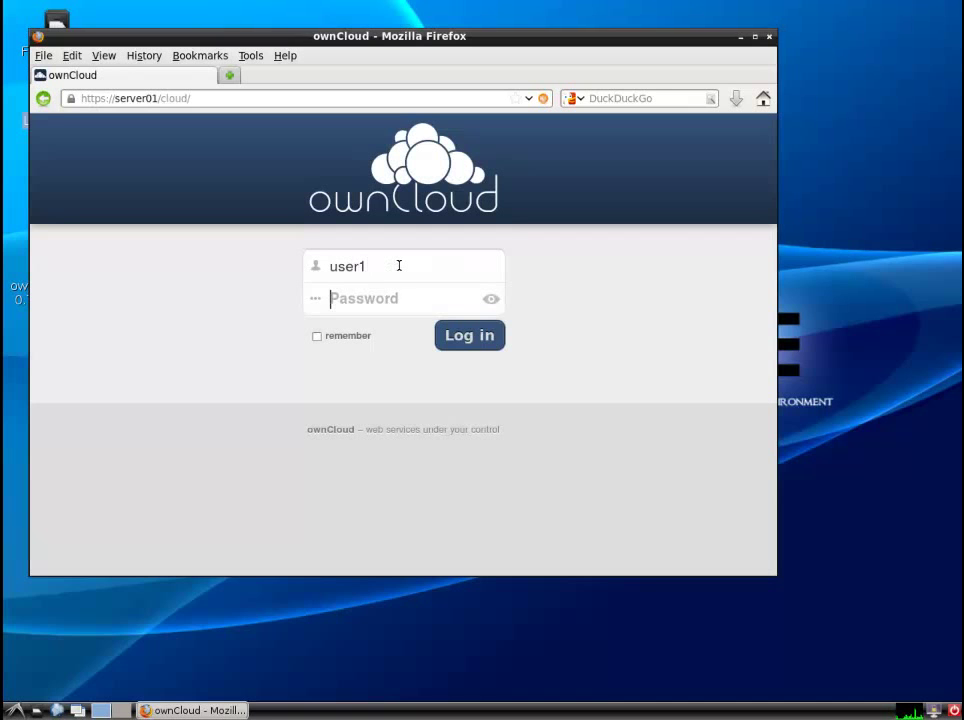
{"action": "type", "text": "user1pwass"}
{"action": "key", "text": "Return"}
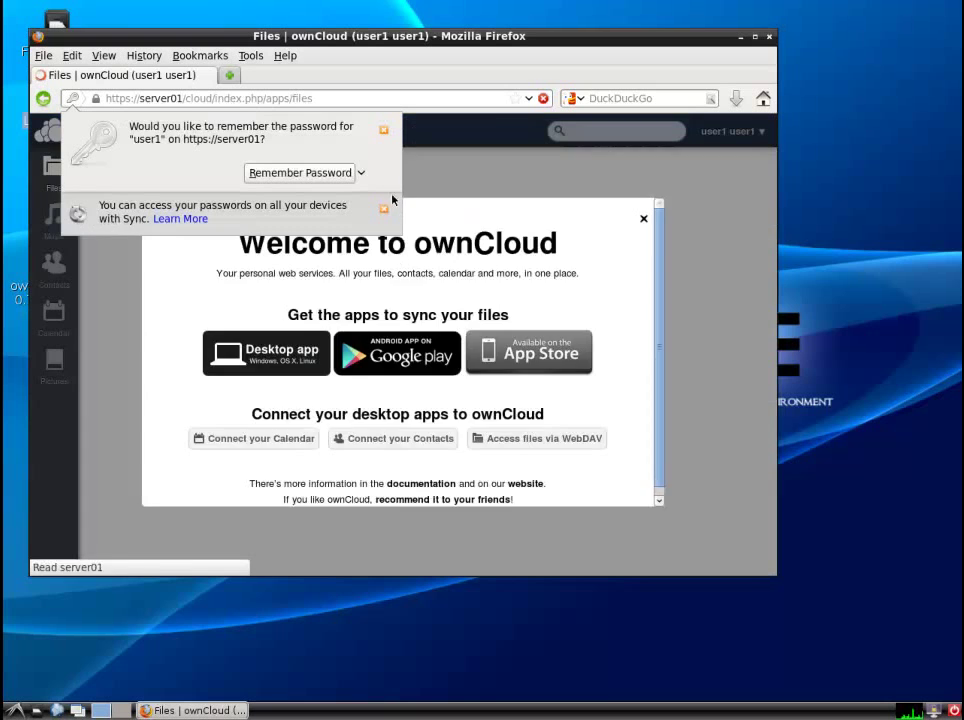
{"action": "left_click", "coordinate": [383, 131]}
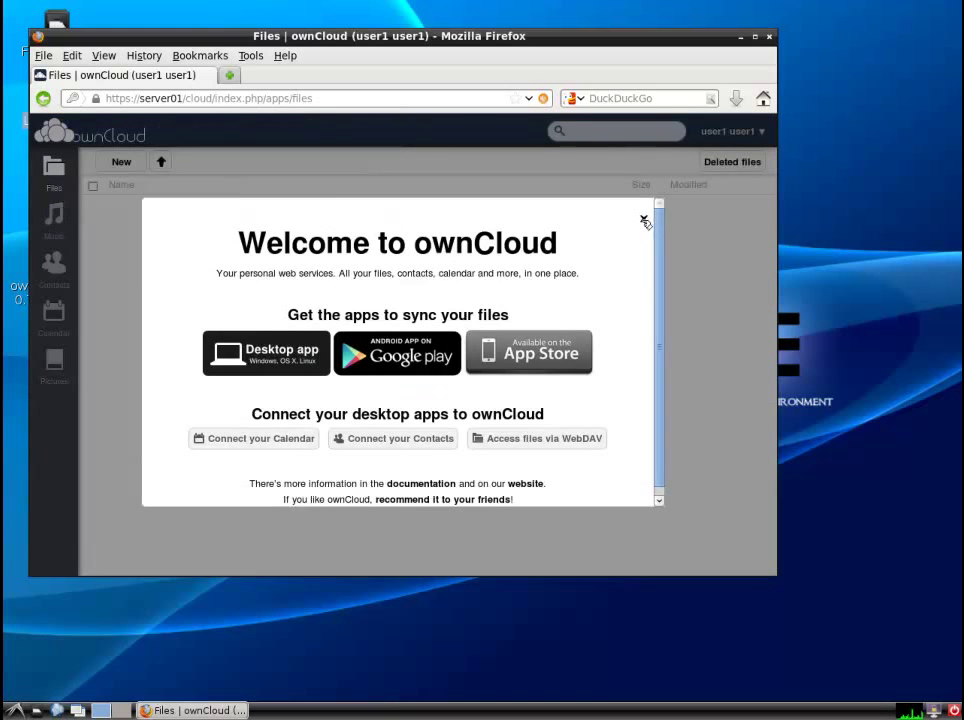
{"action": "left_click", "coordinate": [645, 221]}
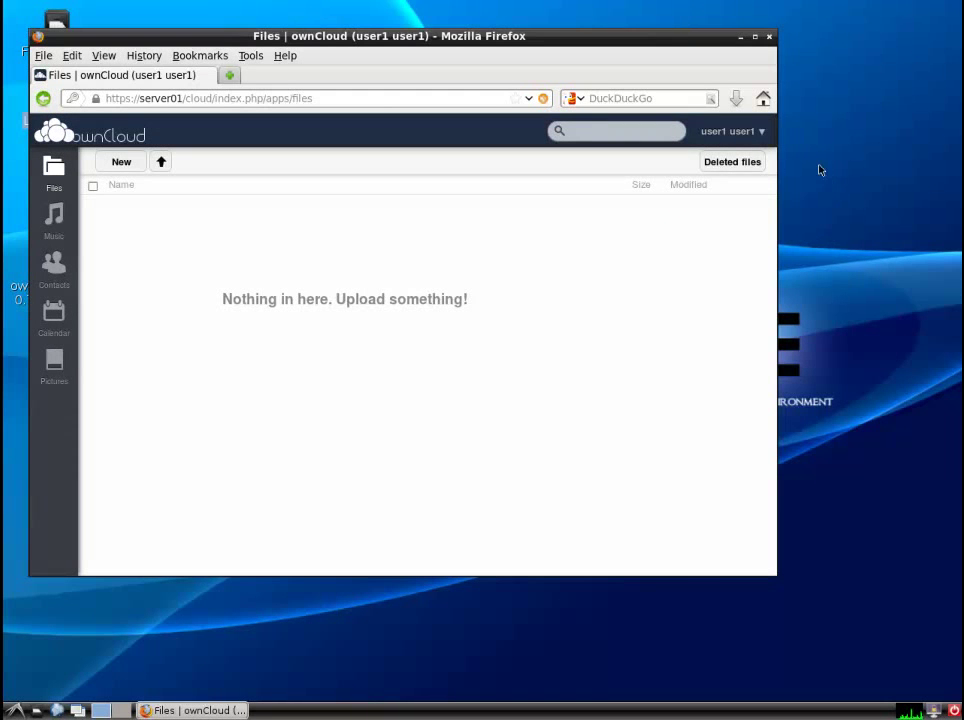
{"action": "left_click", "coordinate": [758, 131]}
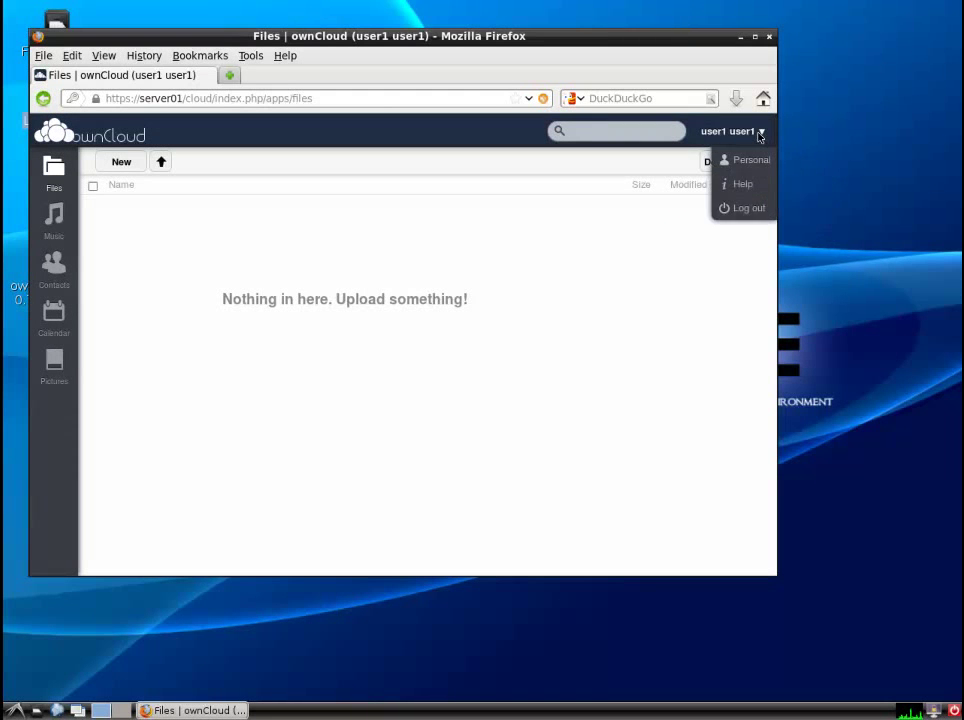
{"action": "left_click", "coordinate": [758, 207]}
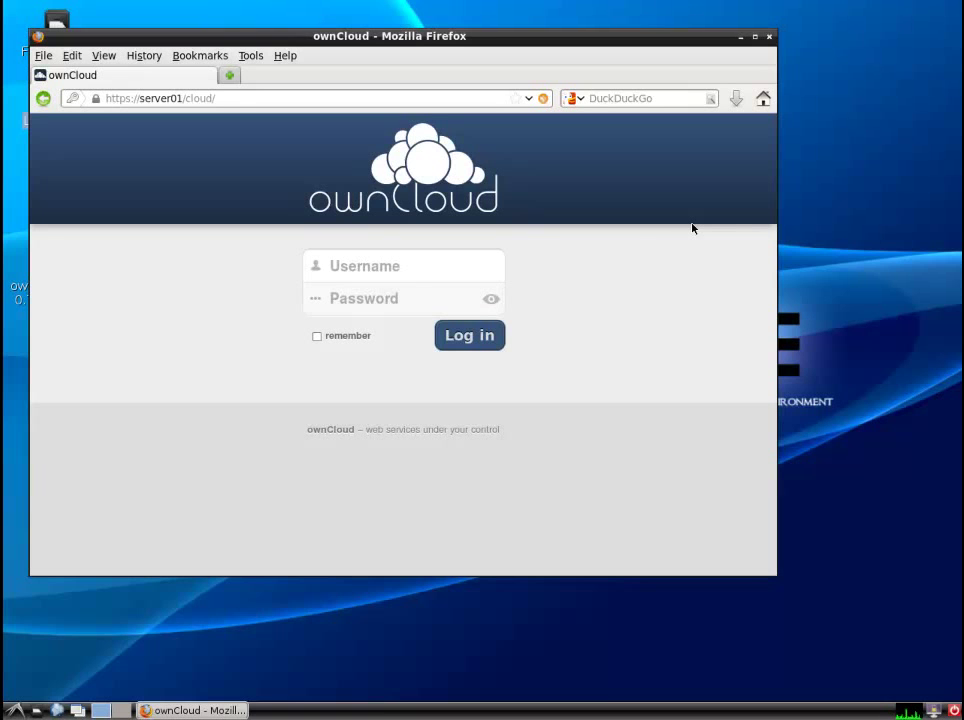
- Sign back in as the LDAP test user and open the Admin settings from the account menu
{"action": "left_click", "coordinate": [399, 267]}
{"action": "type", "text": "donald"}
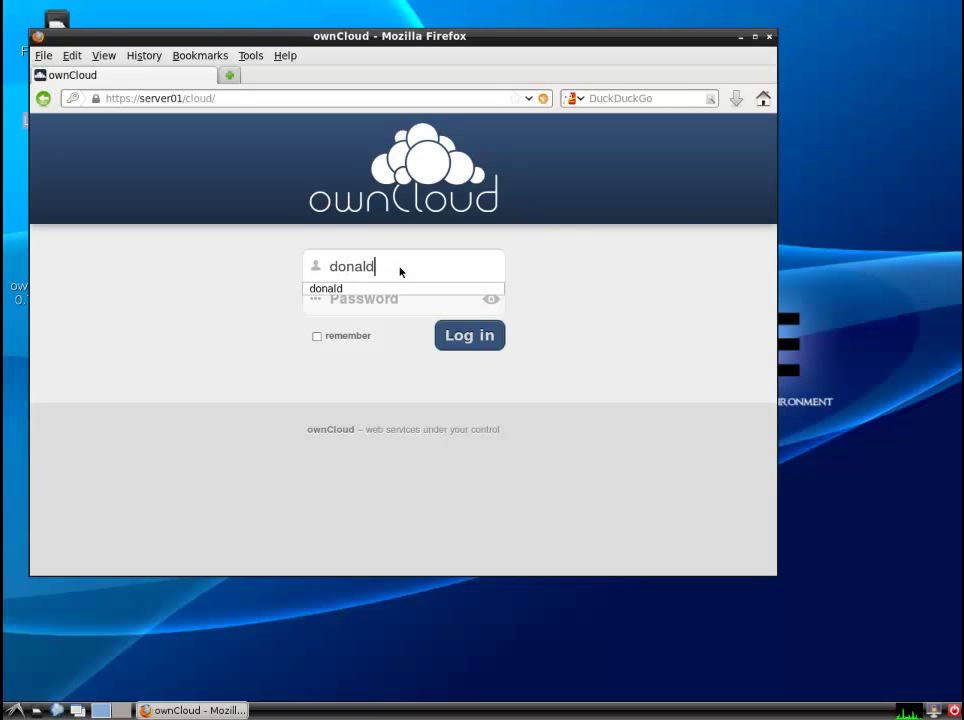
{"action": "key", "text": "Tab"}
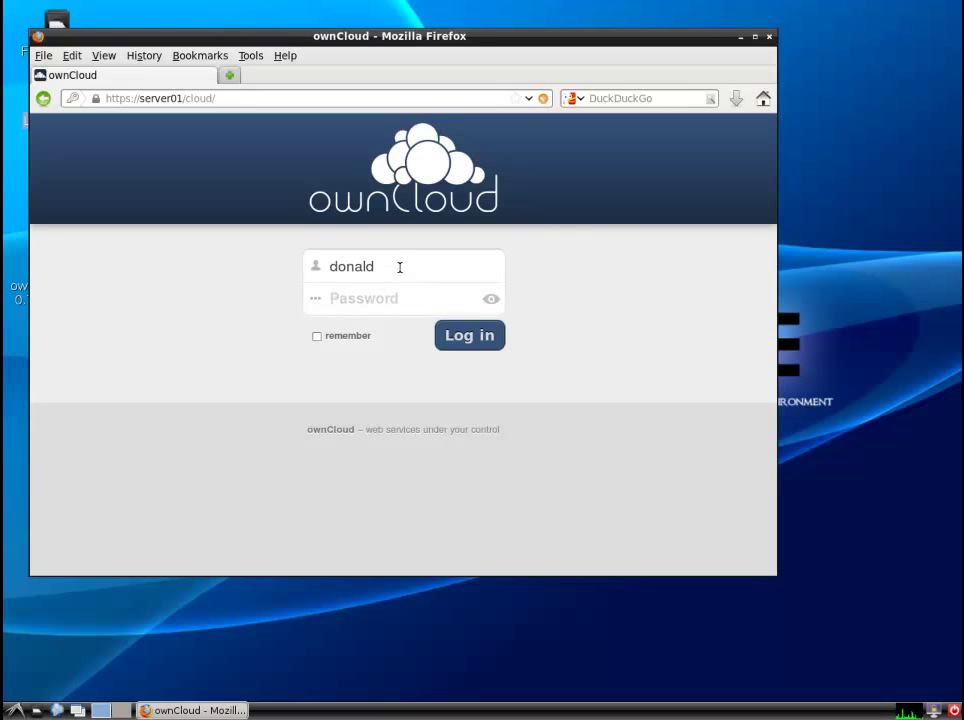
{"action": "type", "text": "*********"}
{"action": "key", "text": "Return"}
{"action": "left_click", "coordinate": [384, 132]}
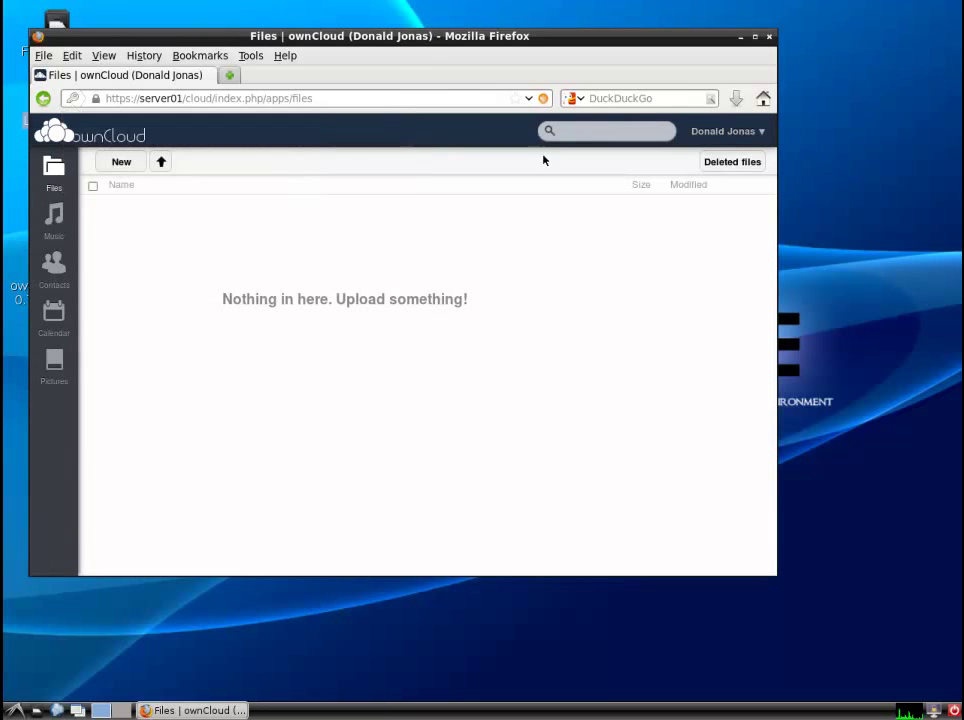
{"action": "left_click", "coordinate": [762, 132]}
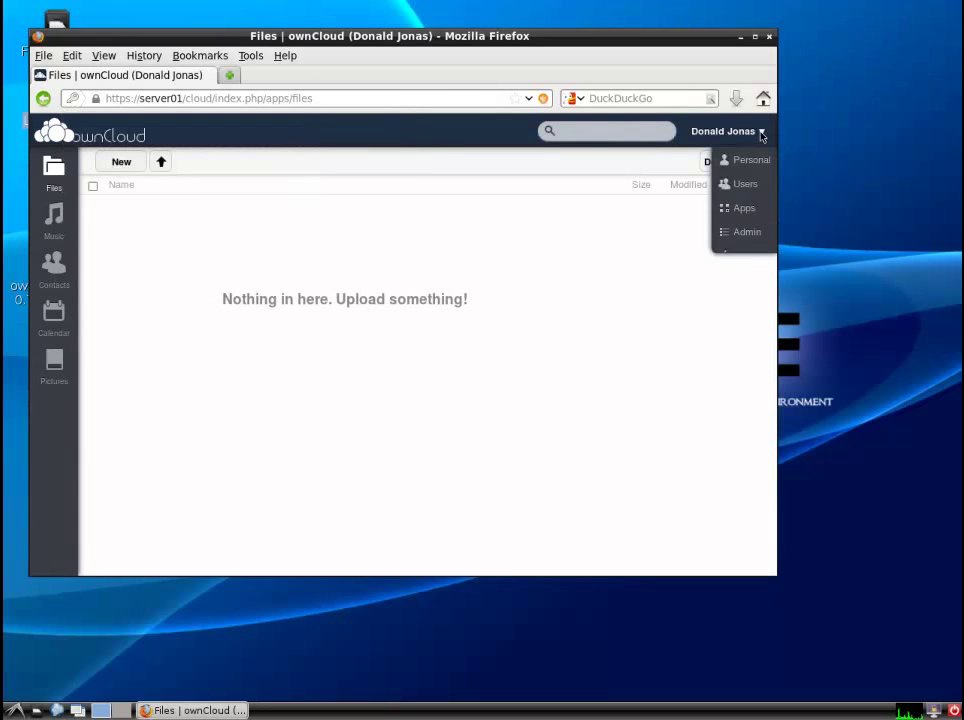
{"action": "left_click", "coordinate": [744, 232]}
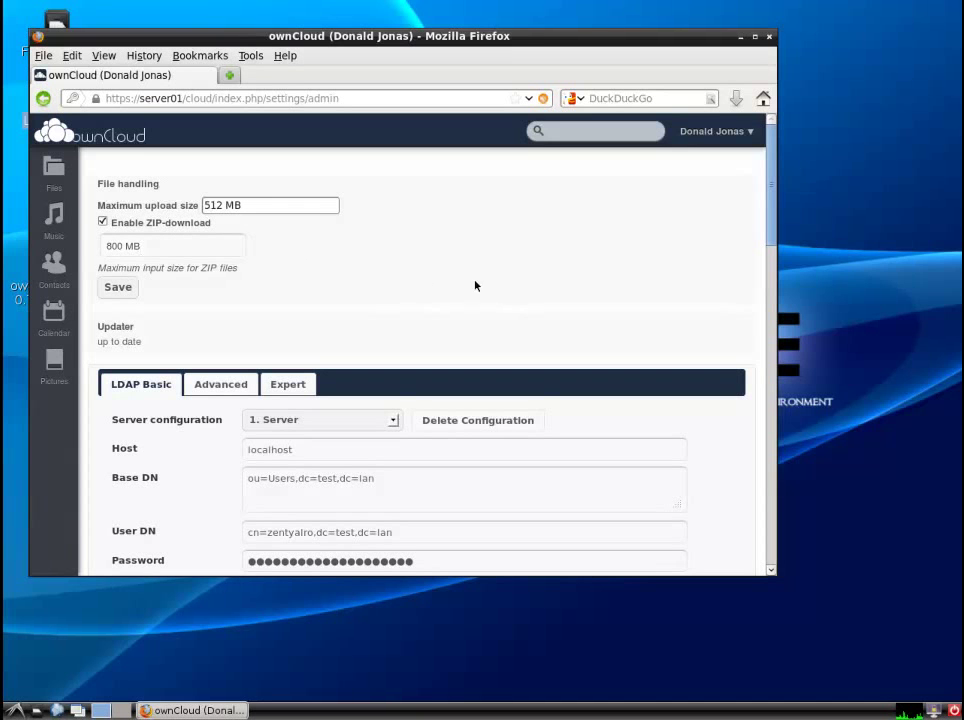
- Create a new folder named Donald in the Files list and open it
{"action": "left_click", "coordinate": [53, 178]}
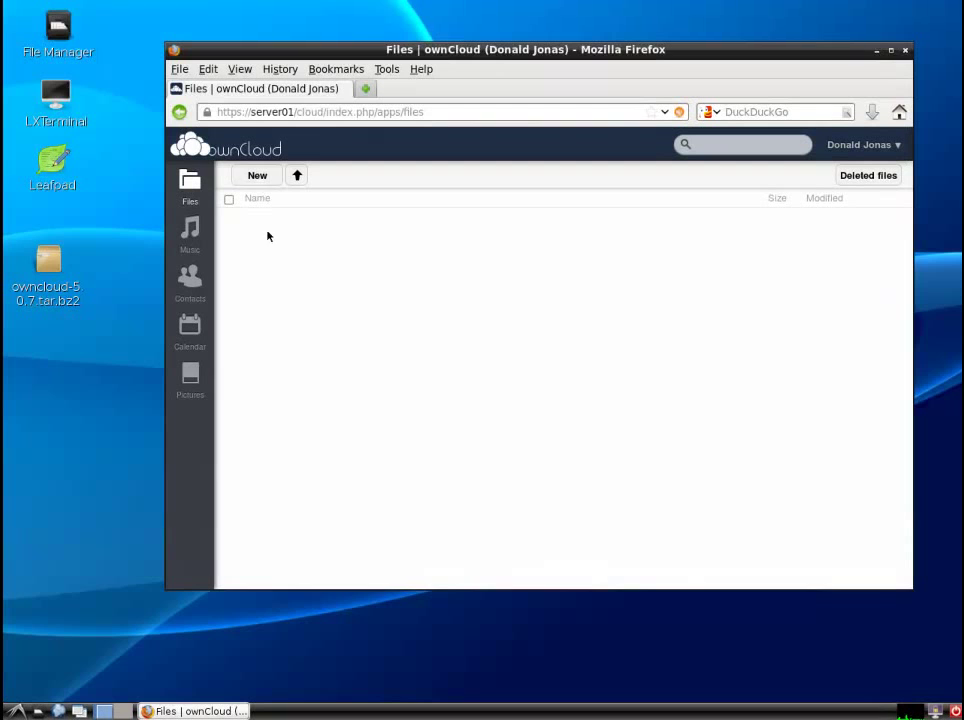
{"action": "left_click", "coordinate": [256, 178]}
{"action": "left_click", "coordinate": [267, 222]}
{"action": "type", "text": "Donald"}
{"action": "key", "text": "Return"}
{"action": "left_click", "coordinate": [268, 223]}
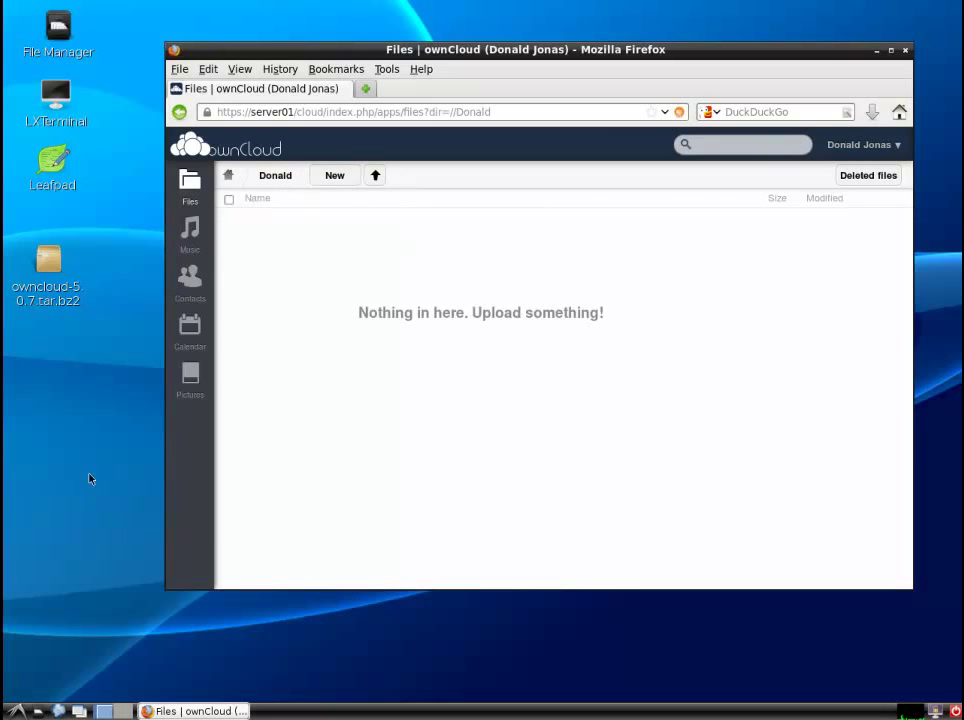
- Create a new empty file named test on the desktop
{"action": "right_click", "coordinate": [49, 405]}
{"action": "mouse_move", "coordinate": [49, 406]}
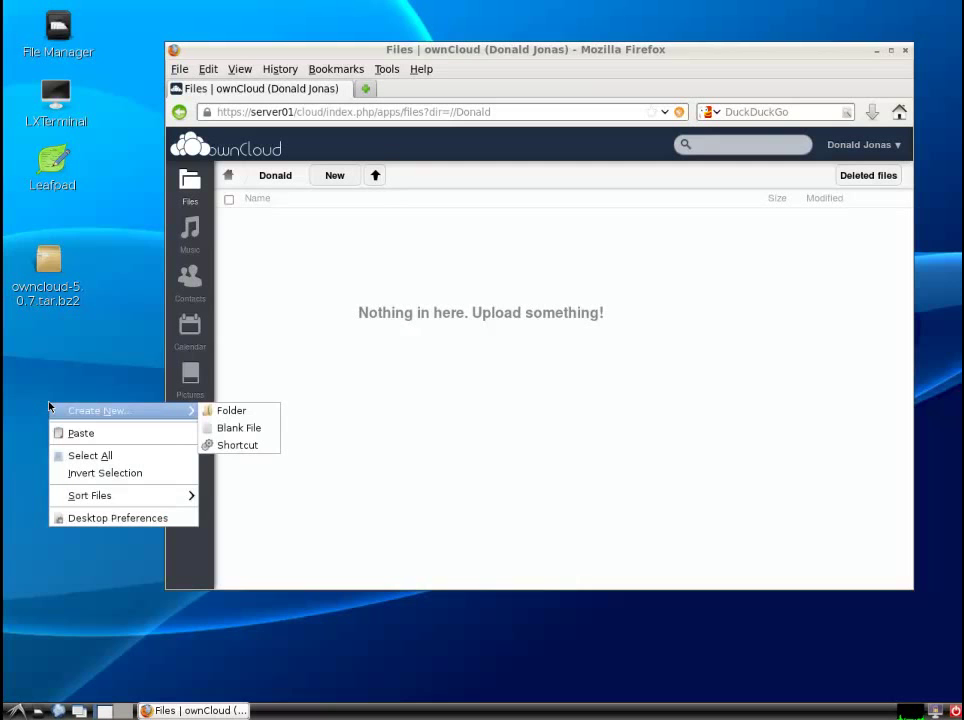
{"action": "left_click", "coordinate": [245, 428]}
{"action": "type", "text": "test"}
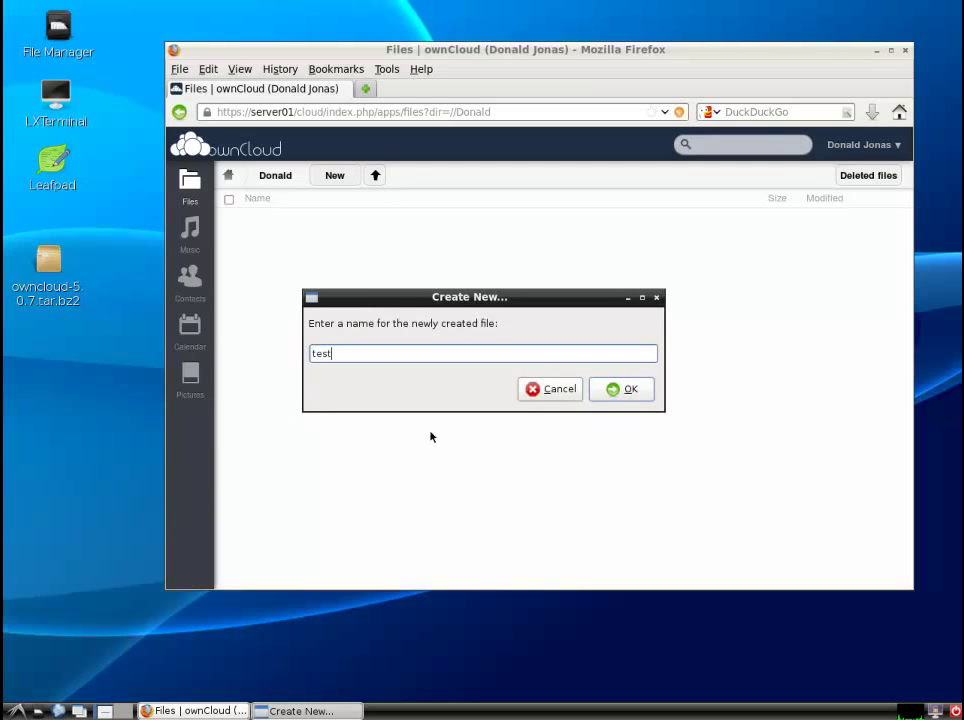
{"action": "left_click", "coordinate": [624, 392]}
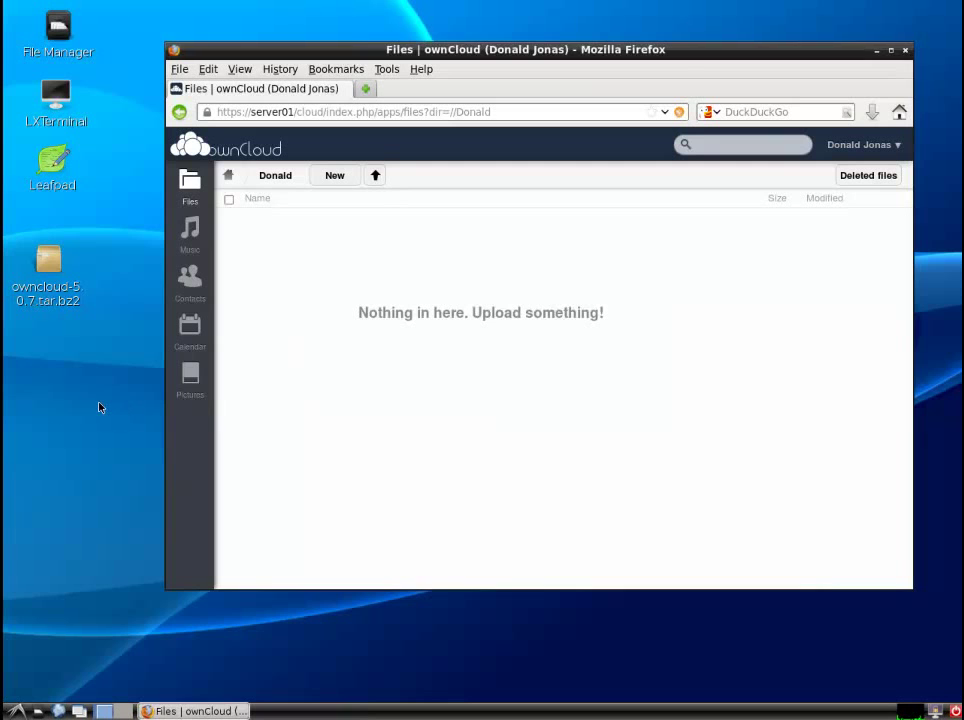
- Write test123 into the test file in Leafpad and save it on closing
{"action": "double_click", "coordinate": [47, 342]}
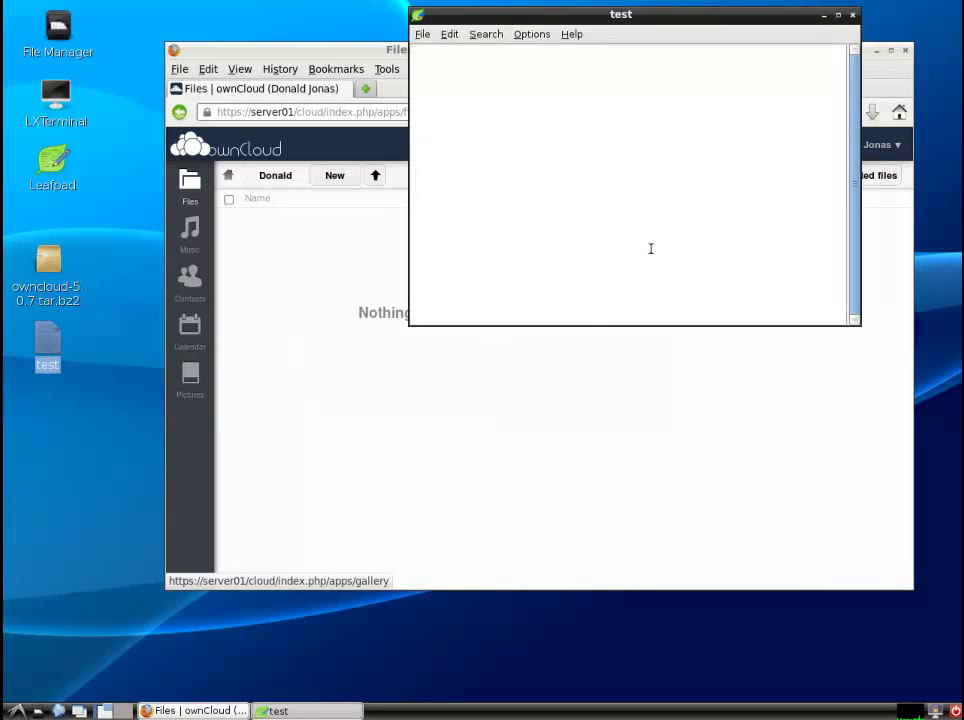
{"action": "type", "text": "test123"}
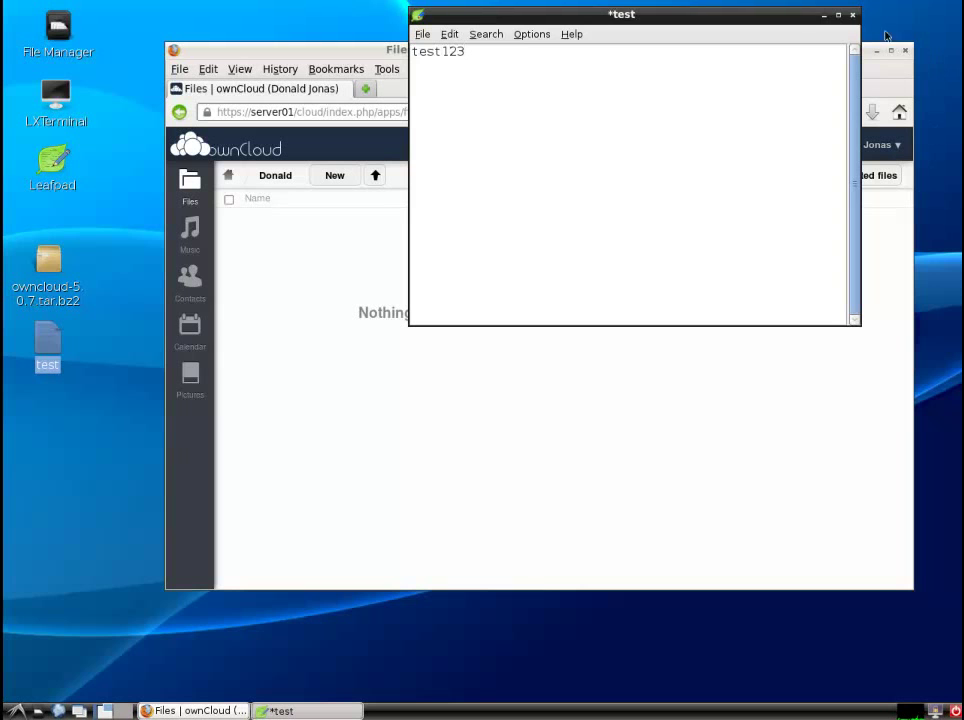
{"action": "left_click", "coordinate": [853, 15]}
{"action": "left_click", "coordinate": [710, 226]}
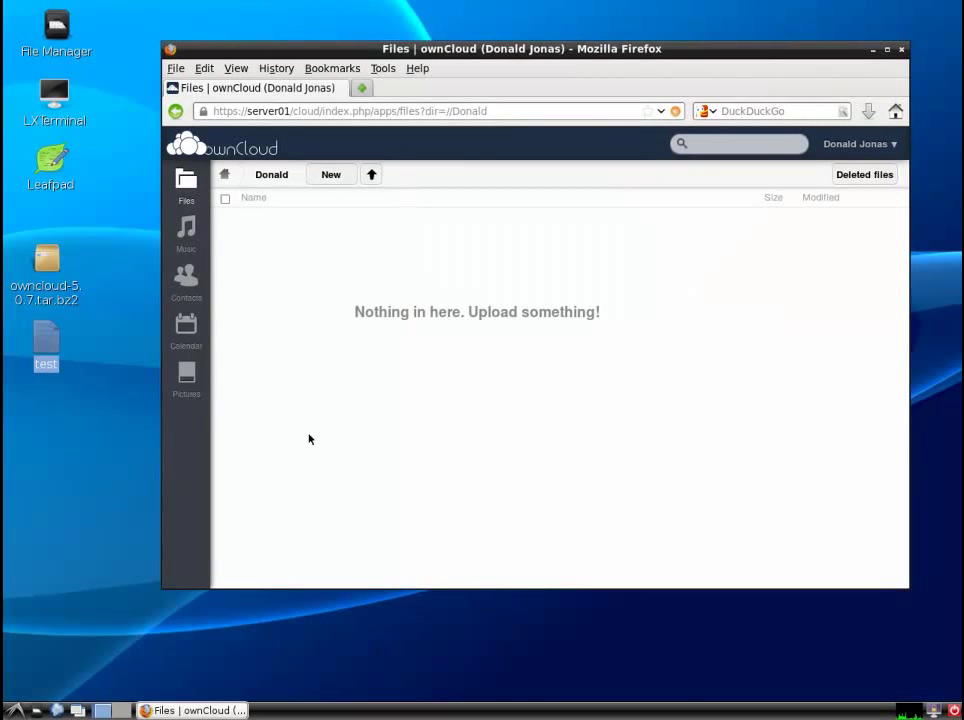
- Upload the desktop test file to ownCloud and reopen the Donald folder
{"action": "left_click", "coordinate": [371, 174]}
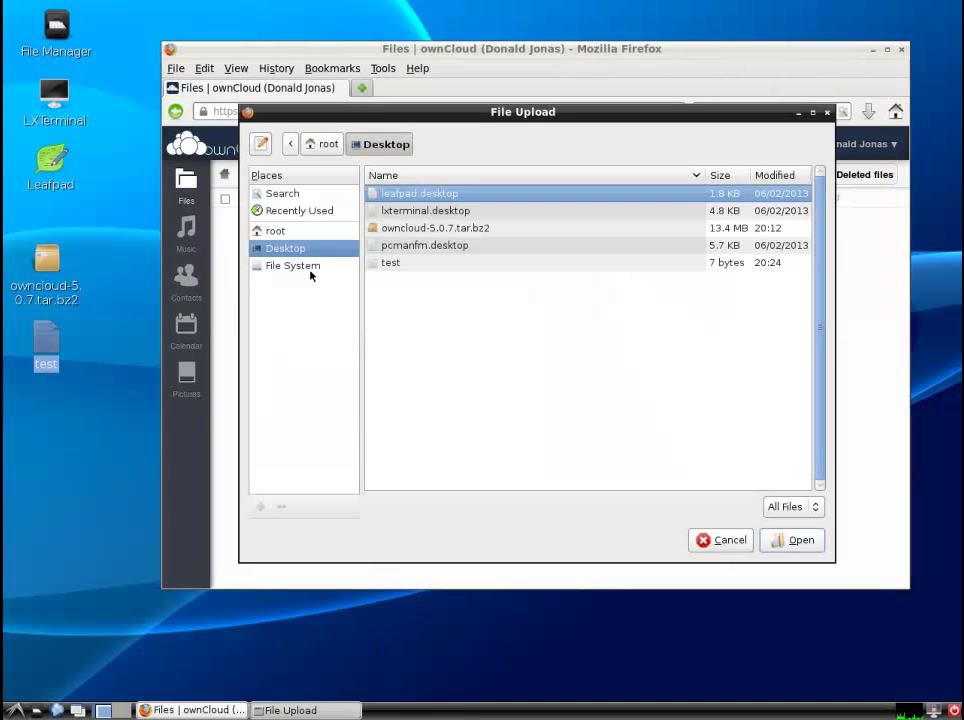
{"action": "left_click", "coordinate": [382, 263]}
{"action": "left_click", "coordinate": [791, 540]}
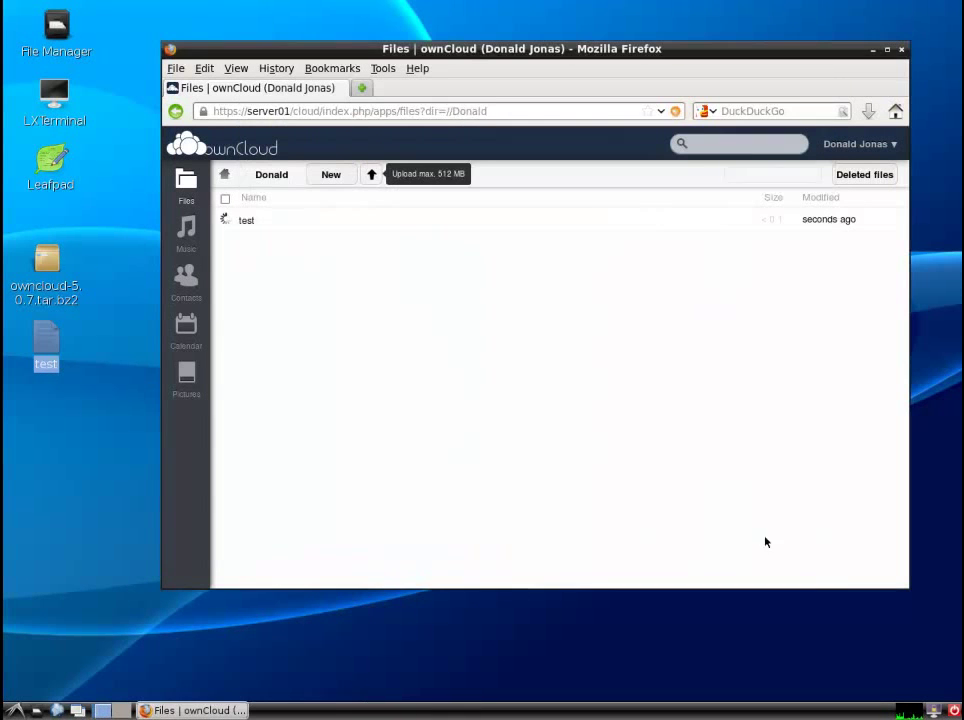
{"action": "left_click", "coordinate": [272, 177]}
{"action": "left_click", "coordinate": [225, 175]}
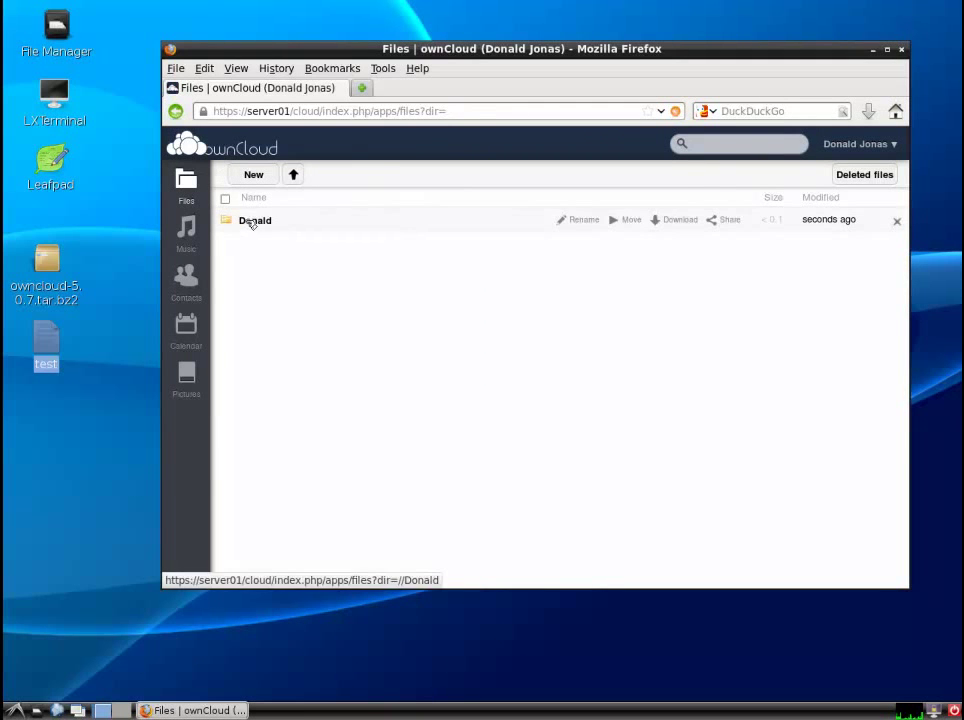
{"action": "left_click", "coordinate": [253, 223]}
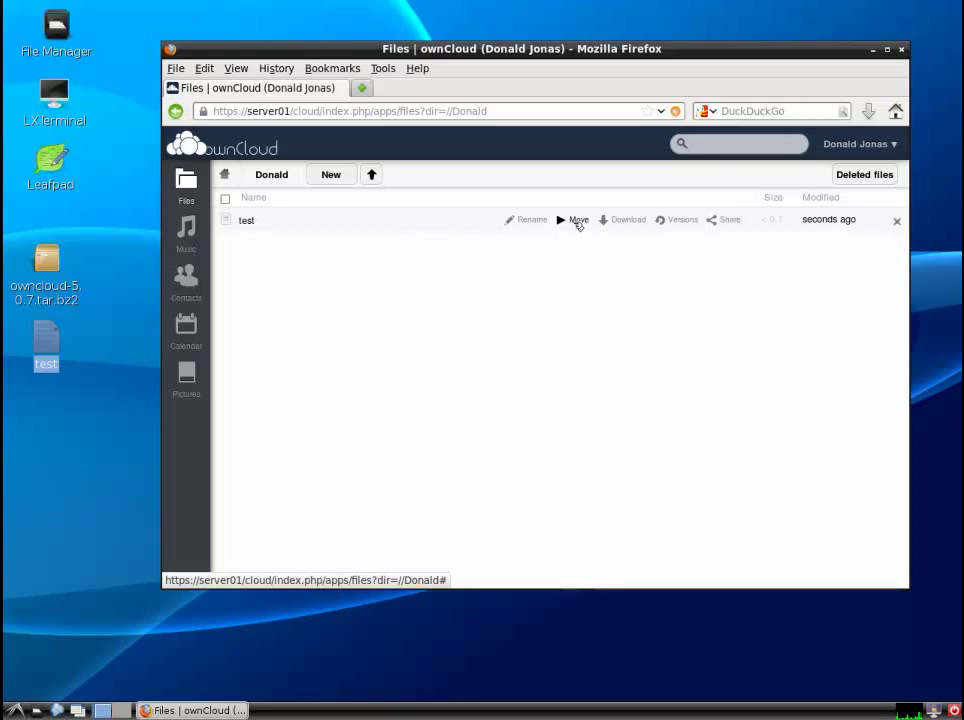
- Move the test file to the root folder, then back into Donald, and open Donald
{"action": "left_click", "coordinate": [578, 221]}
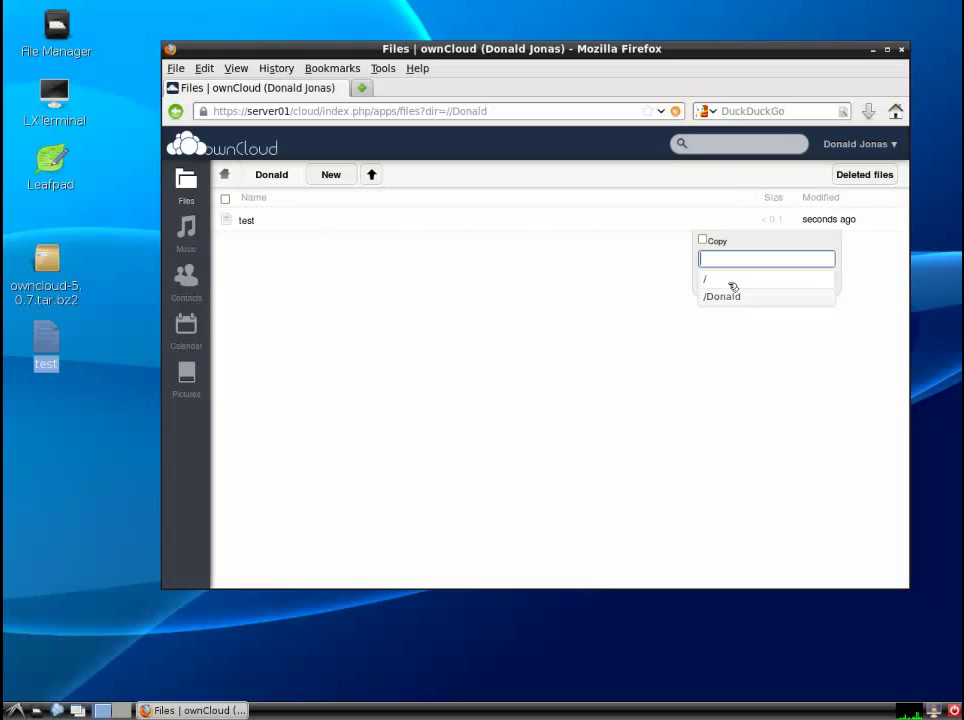
{"action": "left_click", "coordinate": [712, 280]}
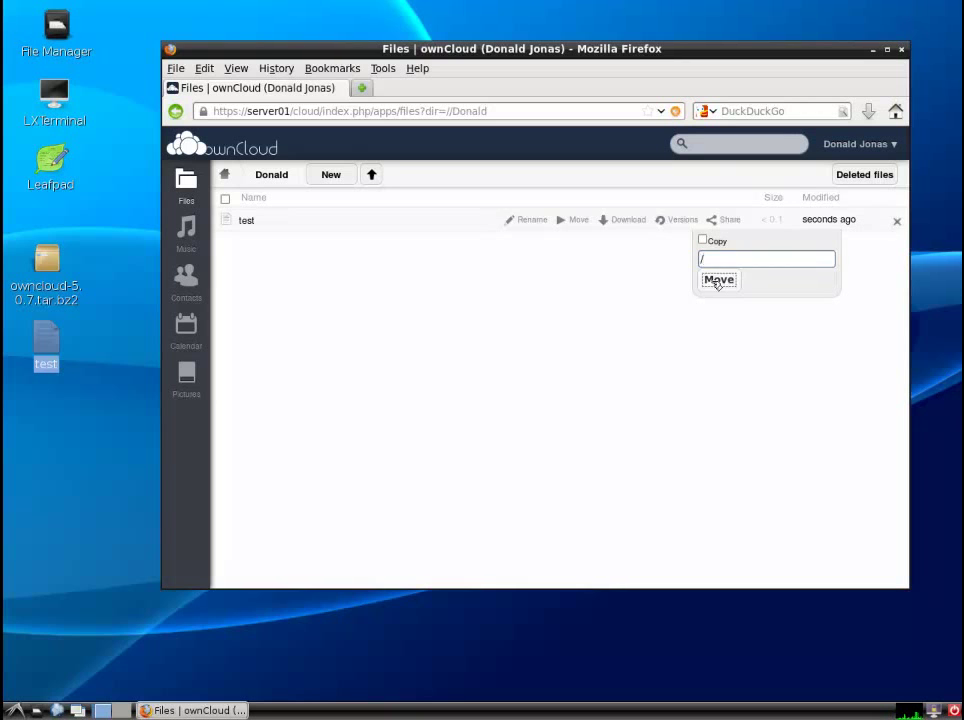
{"action": "left_click", "coordinate": [718, 280]}
{"action": "left_click", "coordinate": [224, 174]}
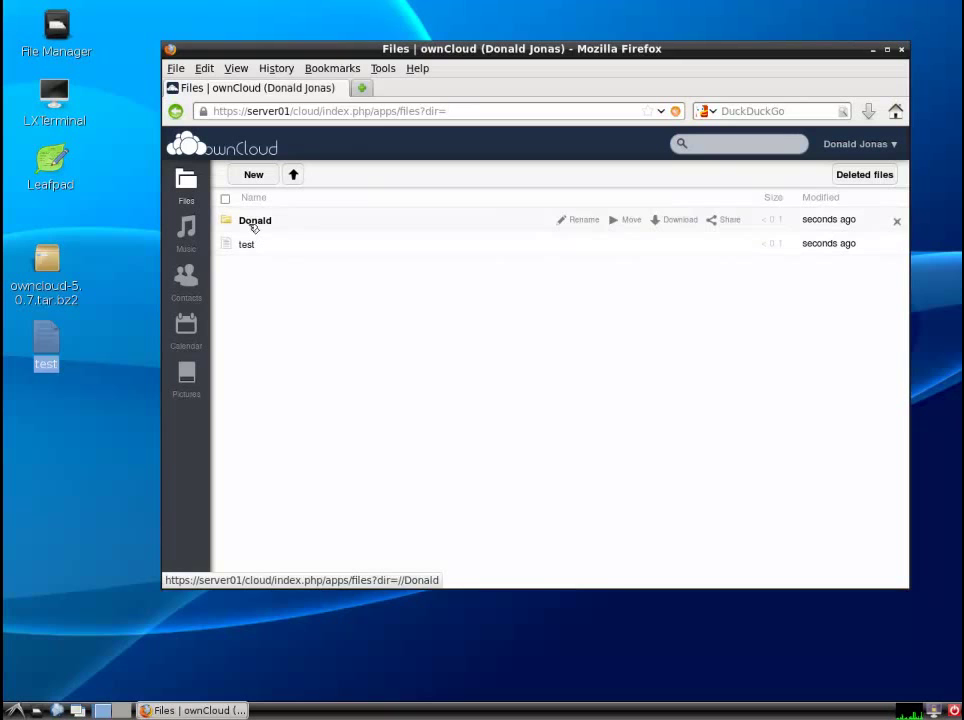
{"action": "left_click", "coordinate": [572, 246]}
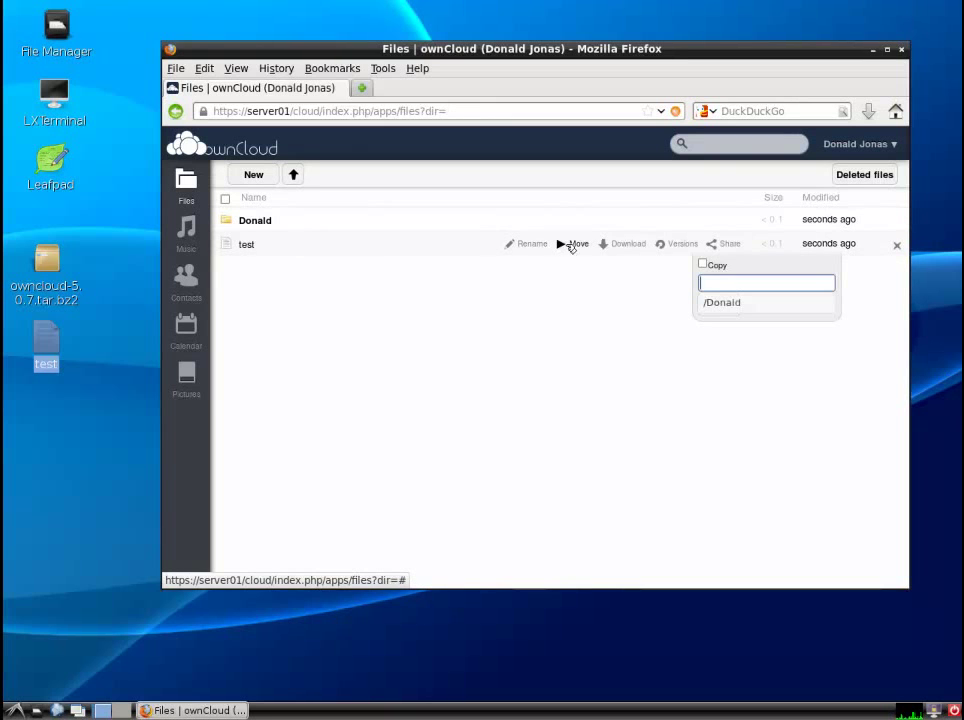
{"action": "left_click", "coordinate": [735, 303]}
{"action": "left_click", "coordinate": [730, 305]}
{"action": "left_click", "coordinate": [255, 221]}
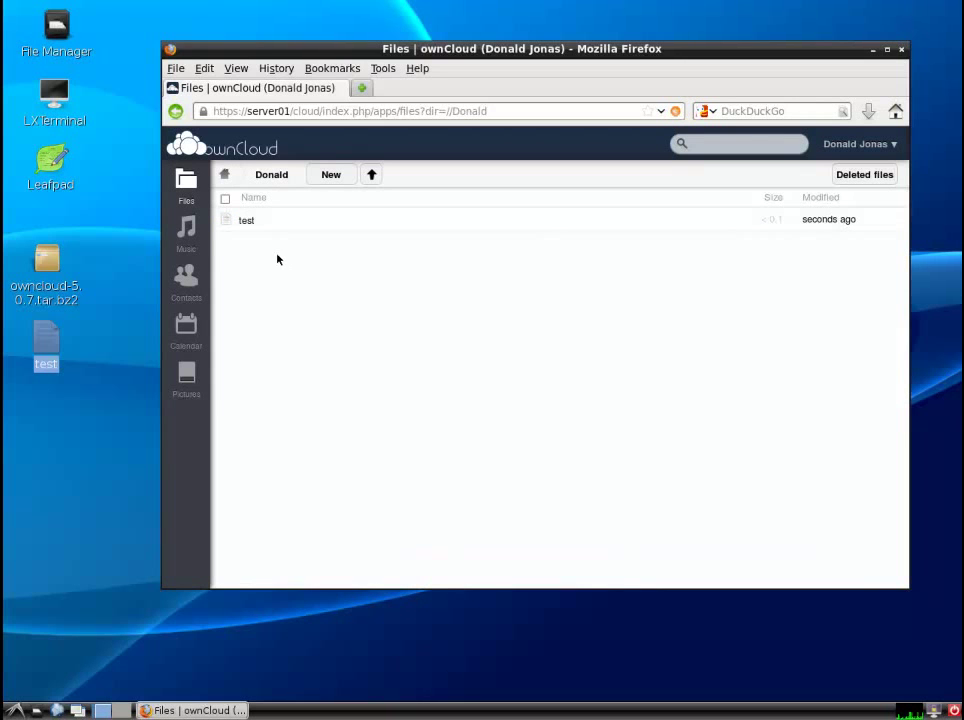
{"action": "mouse_move", "coordinate": [247, 233]}
{"action": "mouse_move", "coordinate": [637, 225]}
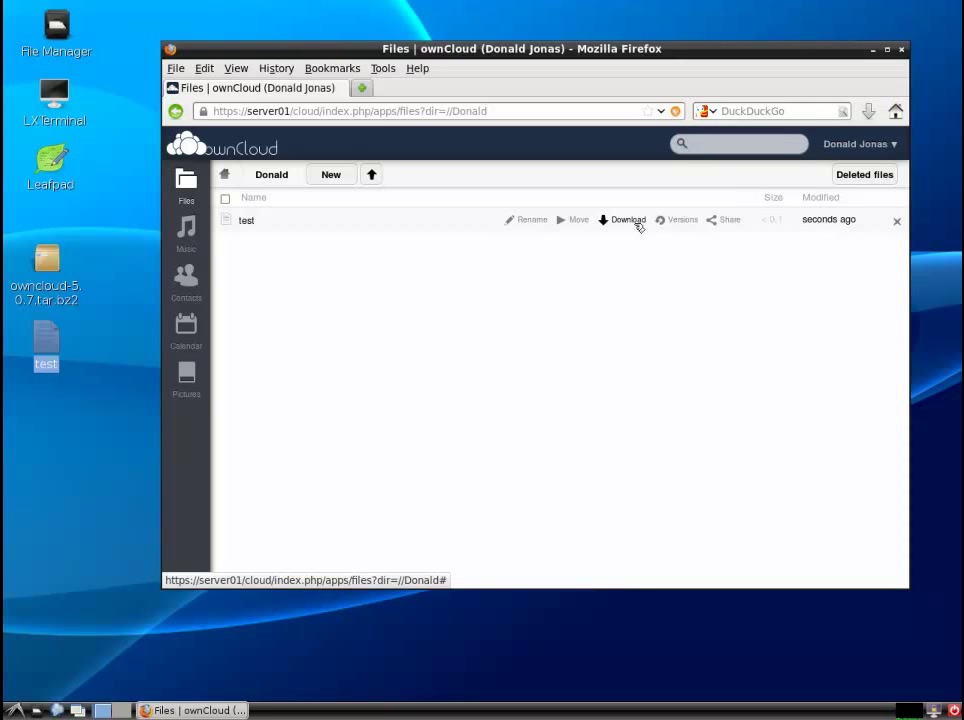
- Share the test file through a password-protected public link
{"action": "left_click", "coordinate": [733, 221]}
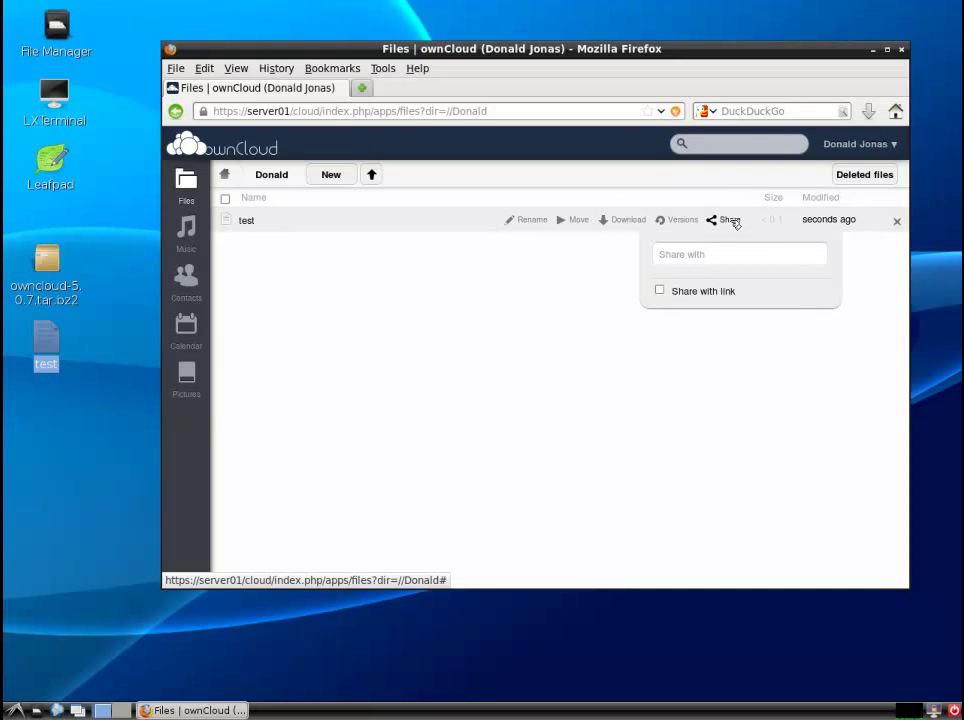
{"action": "left_click", "coordinate": [660, 291]}
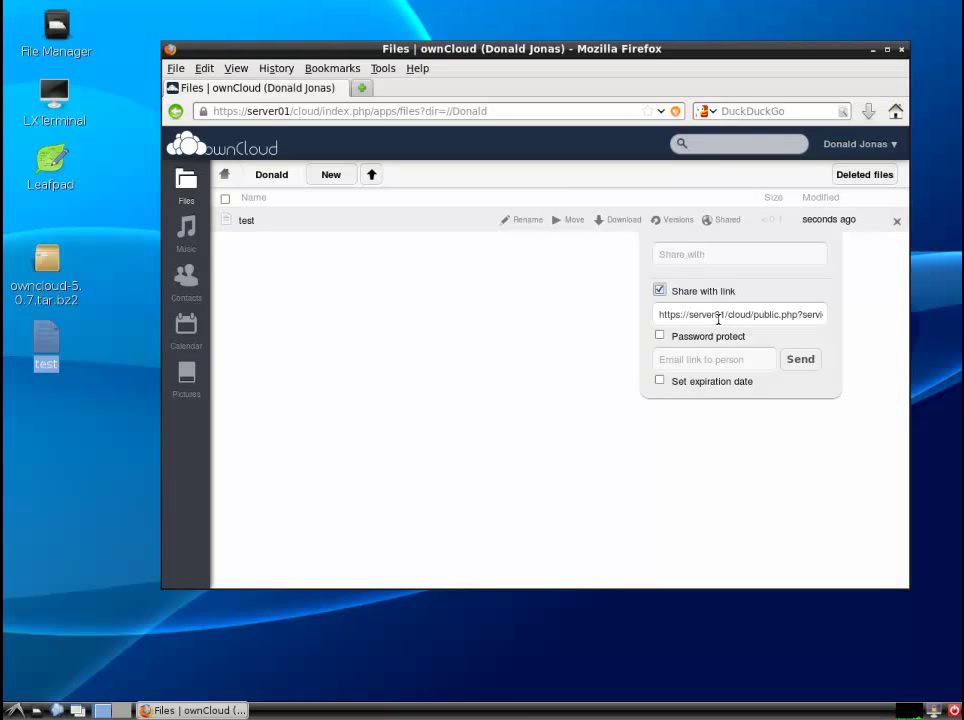
{"action": "left_click", "coordinate": [661, 336]}
{"action": "type", "text": "12345"}
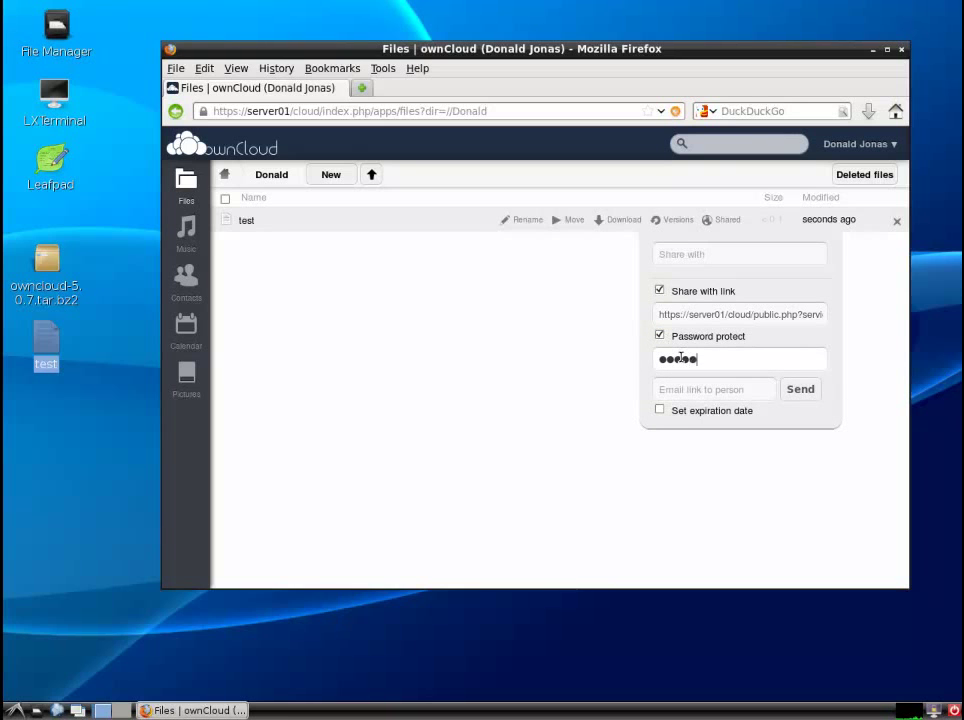
{"action": "left_click", "coordinate": [712, 388]}
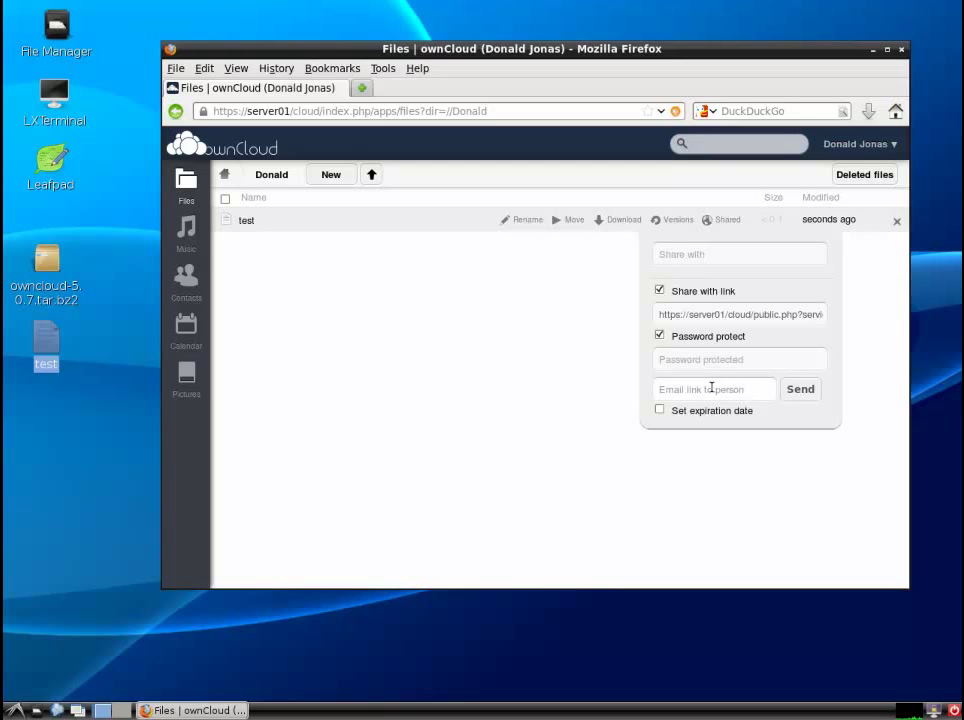
- Set the link to expire on 18-06-2013 and e-mail it to the second user
{"action": "type", "text": "user1@testmail.lan"}
{"action": "left_click", "coordinate": [660, 410]}
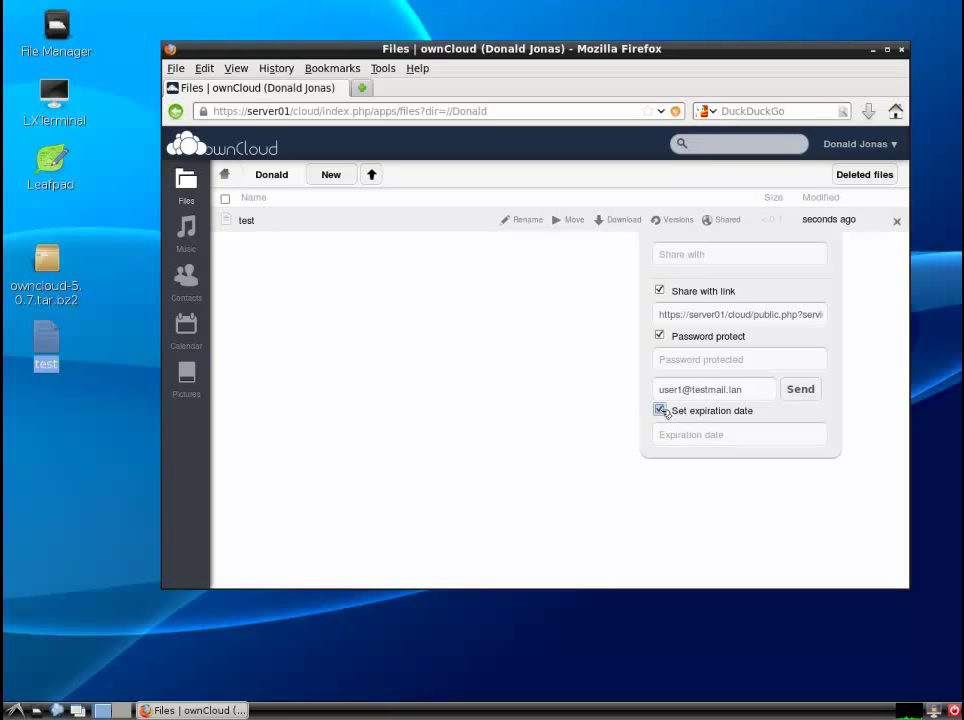
{"action": "left_click", "coordinate": [674, 430]}
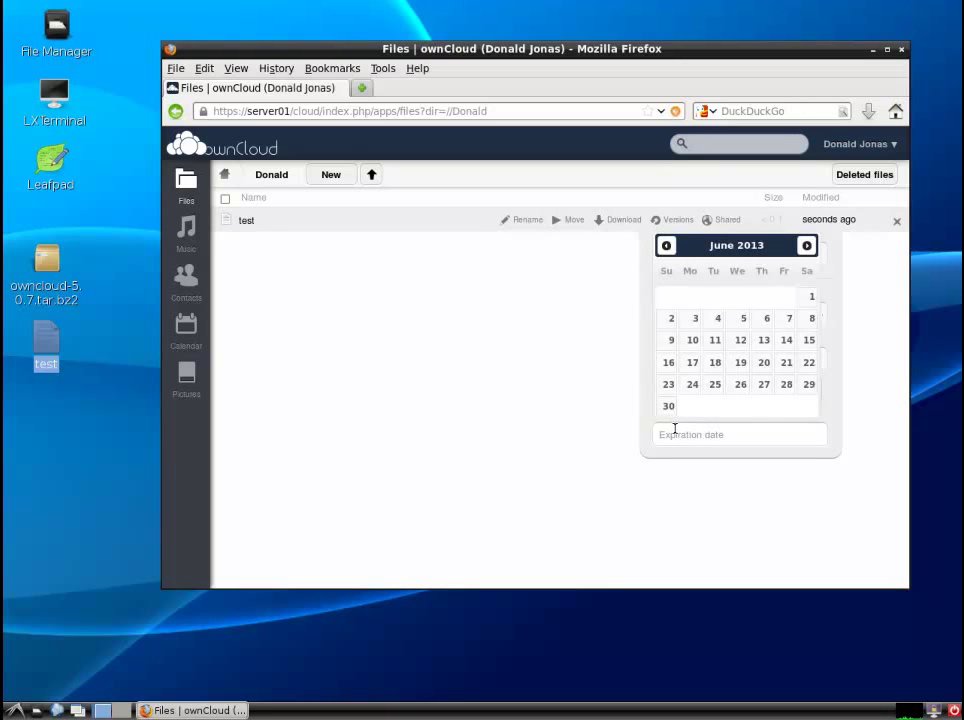
{"action": "left_click", "coordinate": [715, 363]}
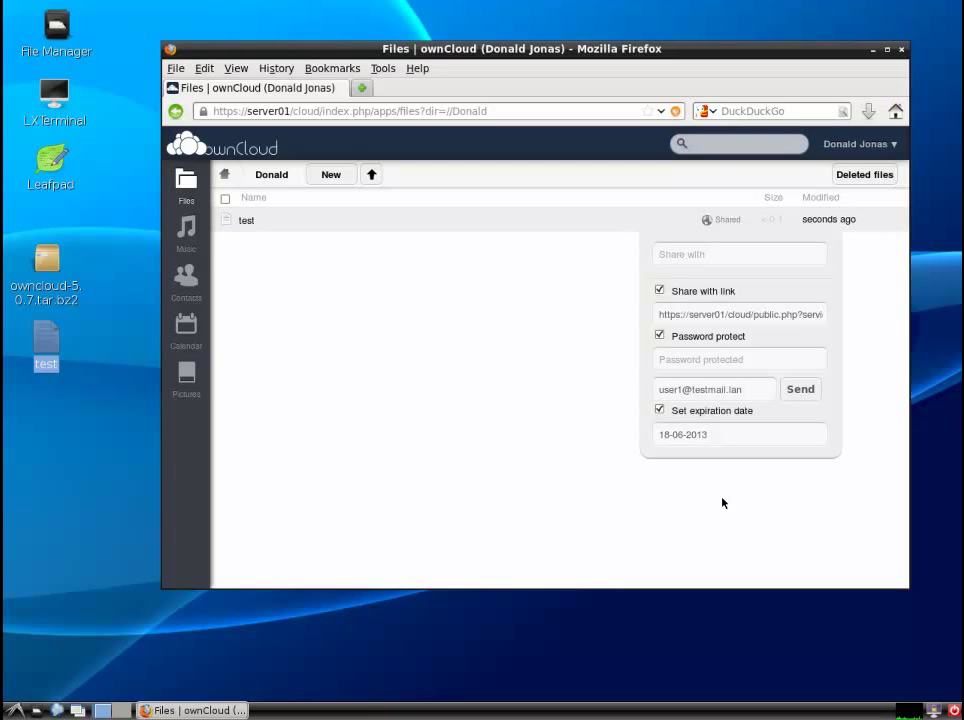
{"action": "left_click", "coordinate": [808, 396]}
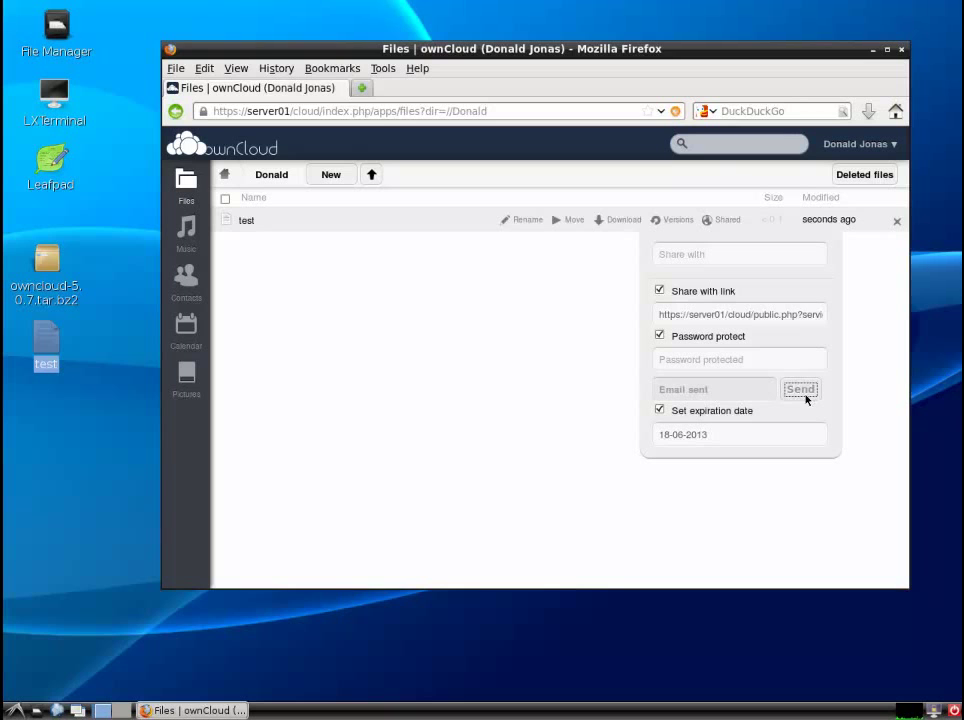
{"action": "left_click", "coordinate": [364, 89]}
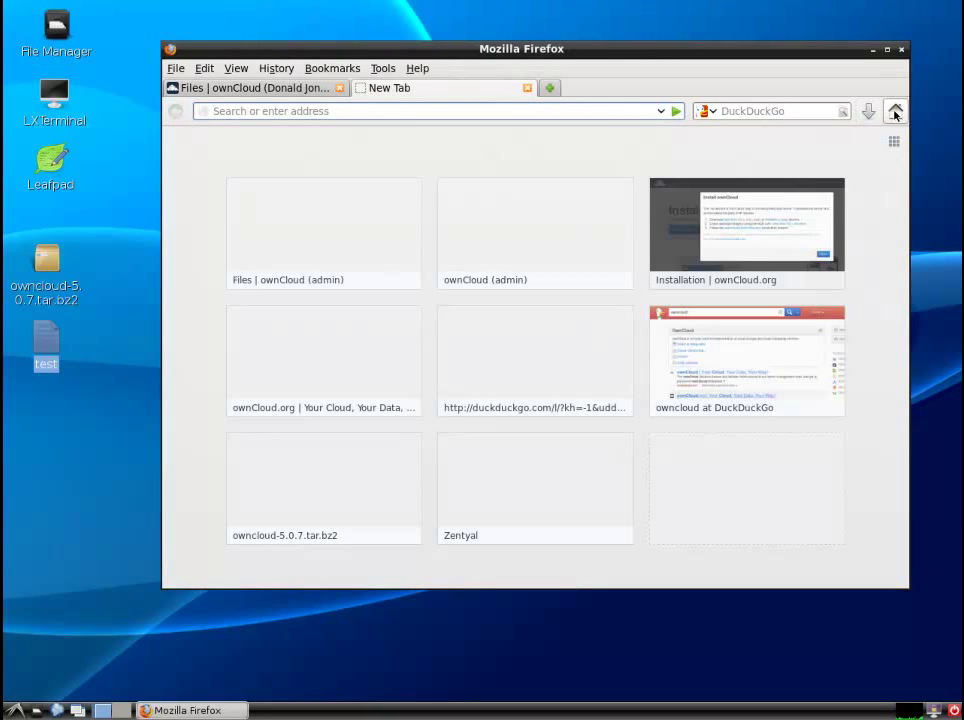
- Change the address from server01:444 to server01/webapp to load the webmail login
{"action": "left_click", "coordinate": [846, 111]}
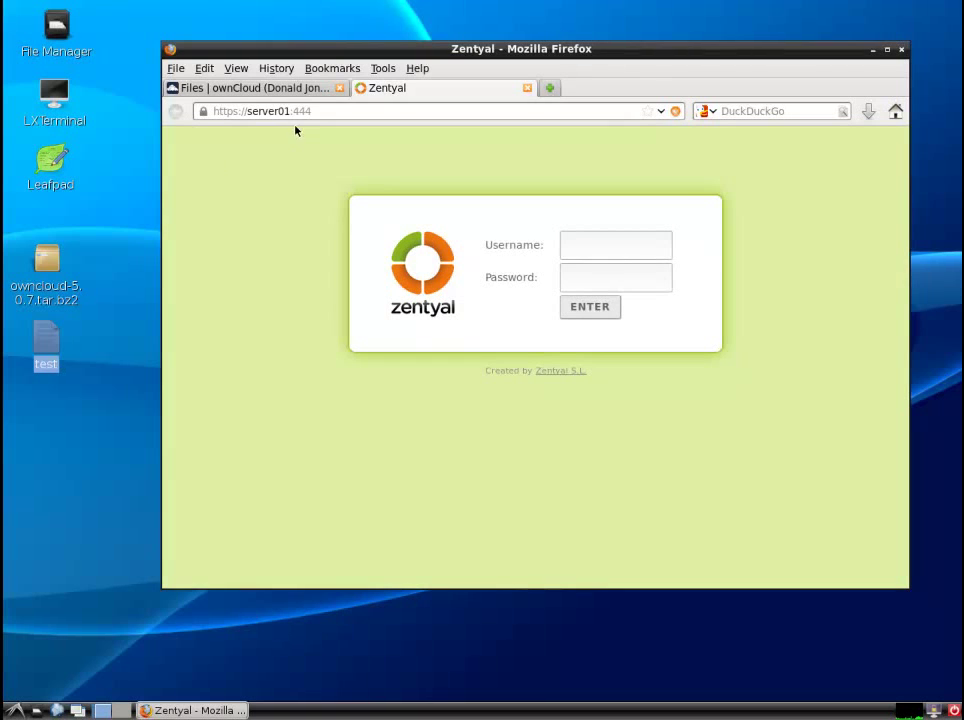
{"action": "left_click_drag", "start_coordinate": [290, 111], "coordinate": [341, 111]}
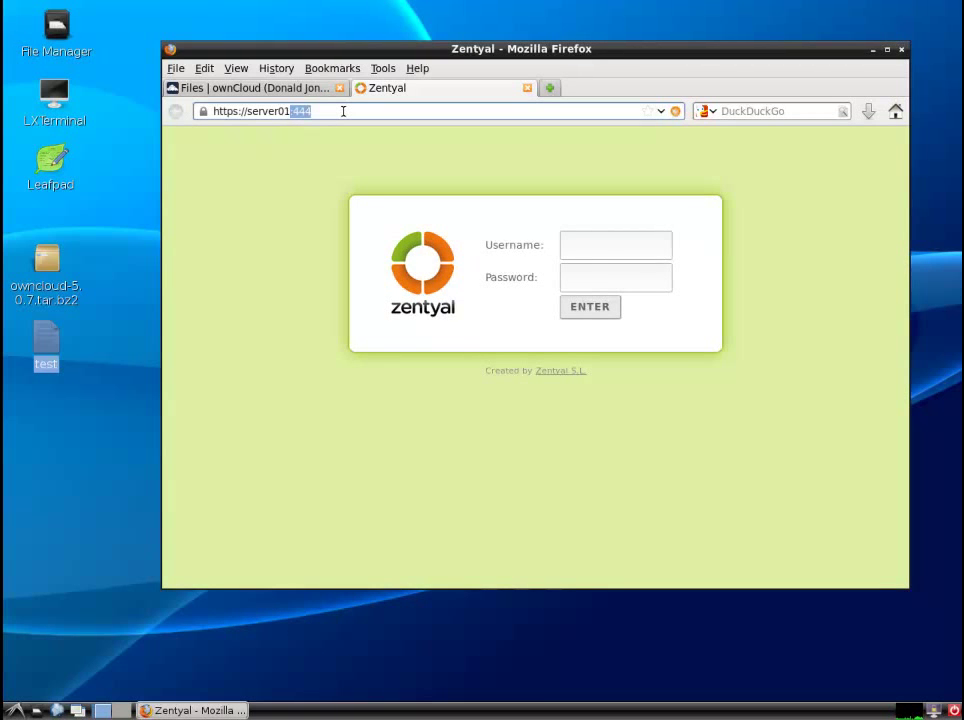
{"action": "type", "text": "/webapp"}
{"action": "key", "text": "Return"}
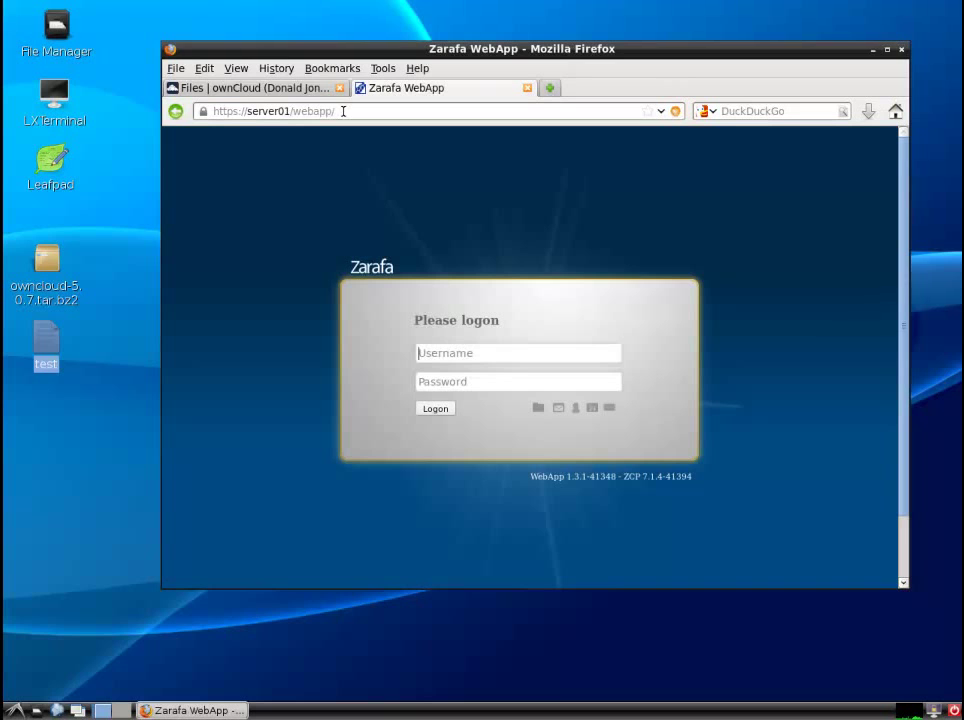
- Log in to Zarafa WebApp as the second user, accept the first-run settings, and widen the message list
{"action": "type", "text": "user1password1"}
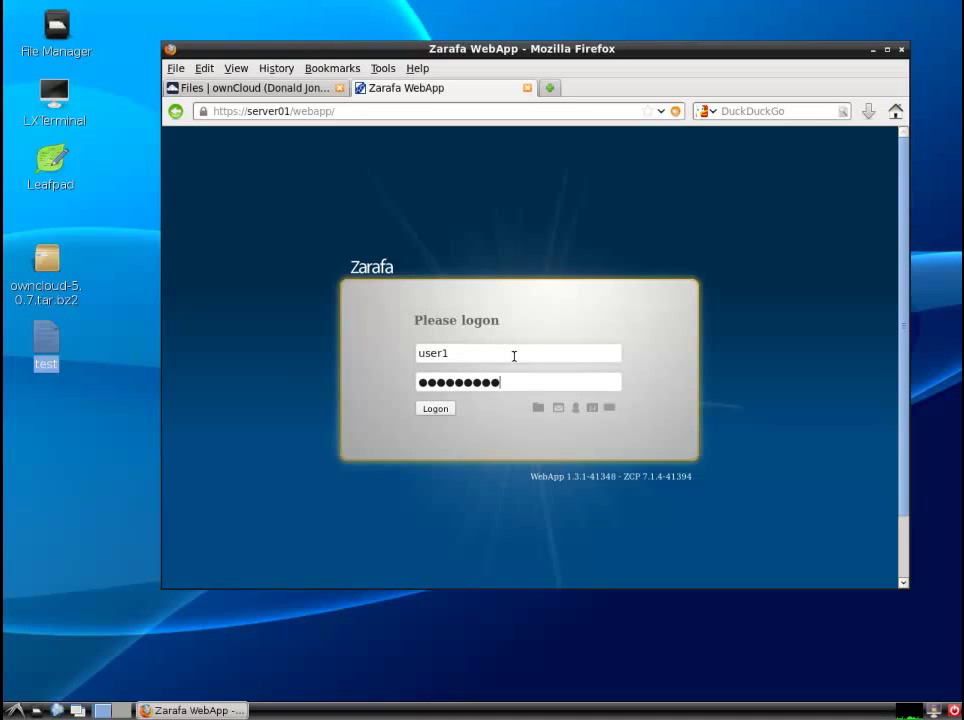
{"action": "left_click", "coordinate": [435, 409]}
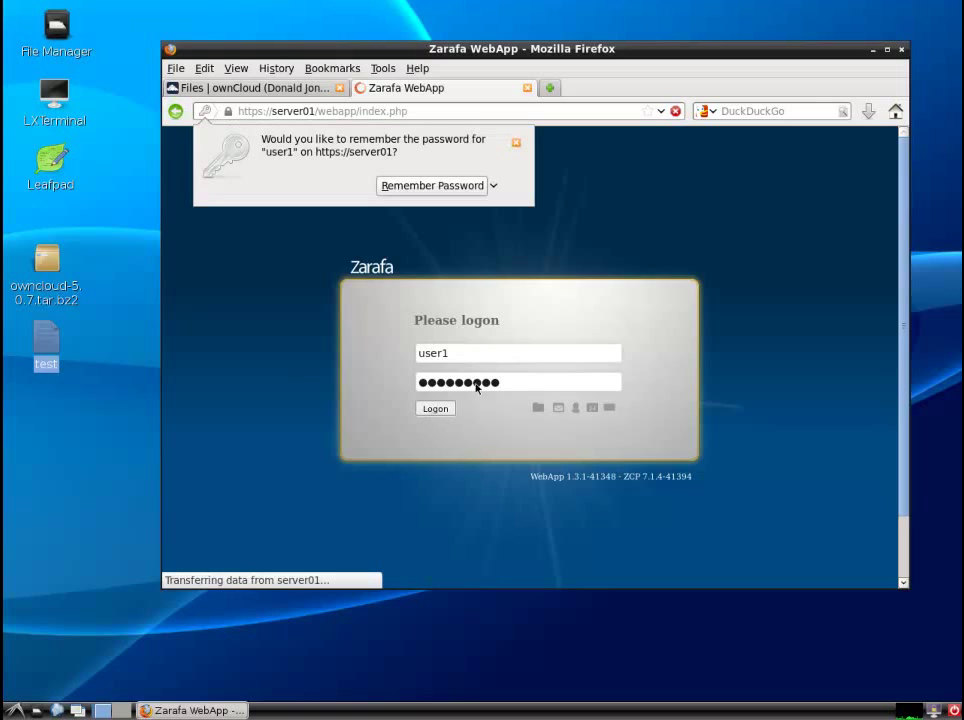
{"action": "left_click", "coordinate": [517, 144]}
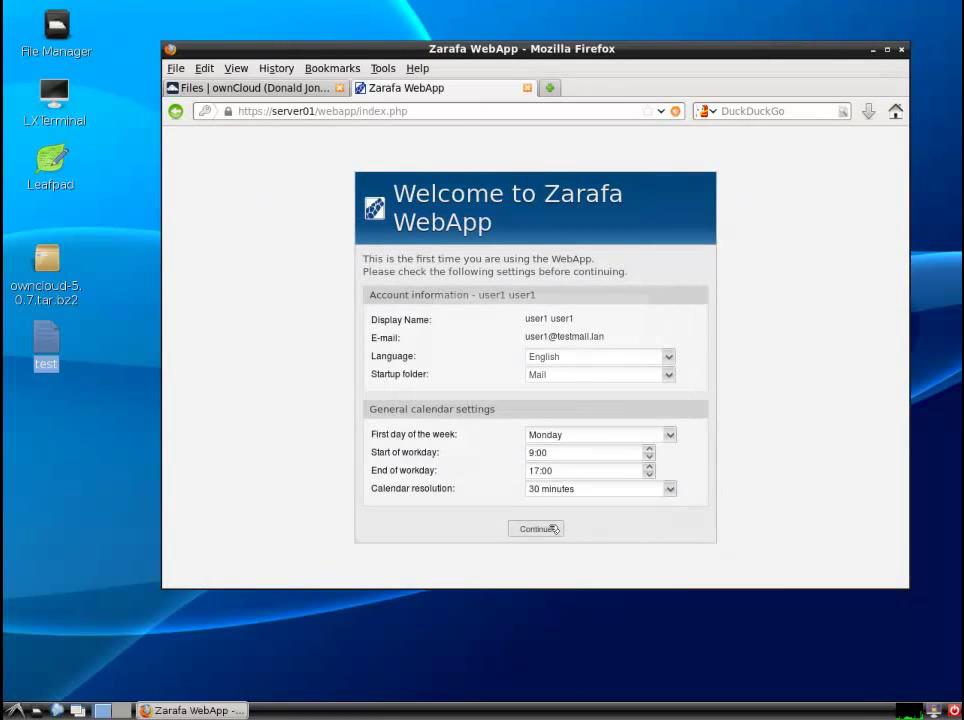
{"action": "left_click", "coordinate": [552, 529]}
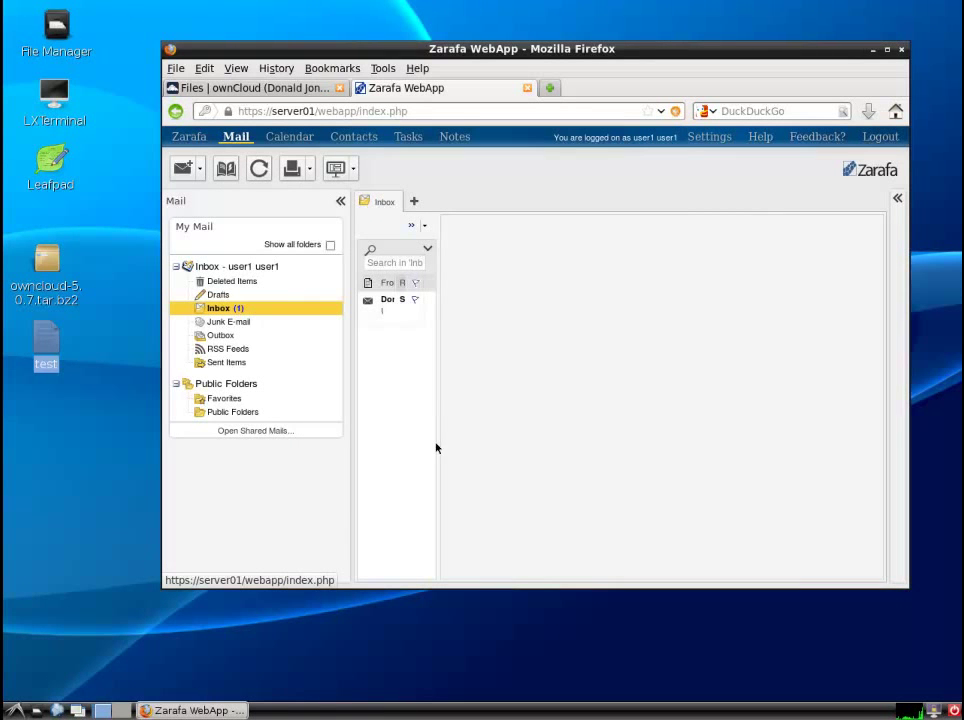
{"action": "left_click_drag", "start_coordinate": [438, 446], "coordinate": [577, 445]}
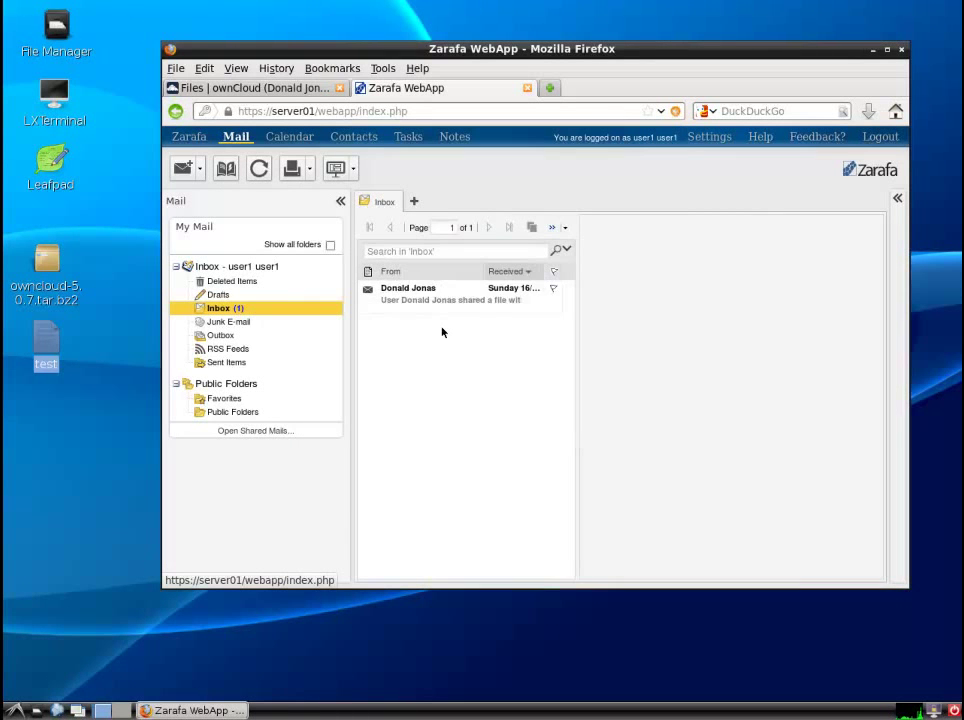
- Open the share notification email in its own tab and copy its download link
{"action": "left_click", "coordinate": [431, 300]}
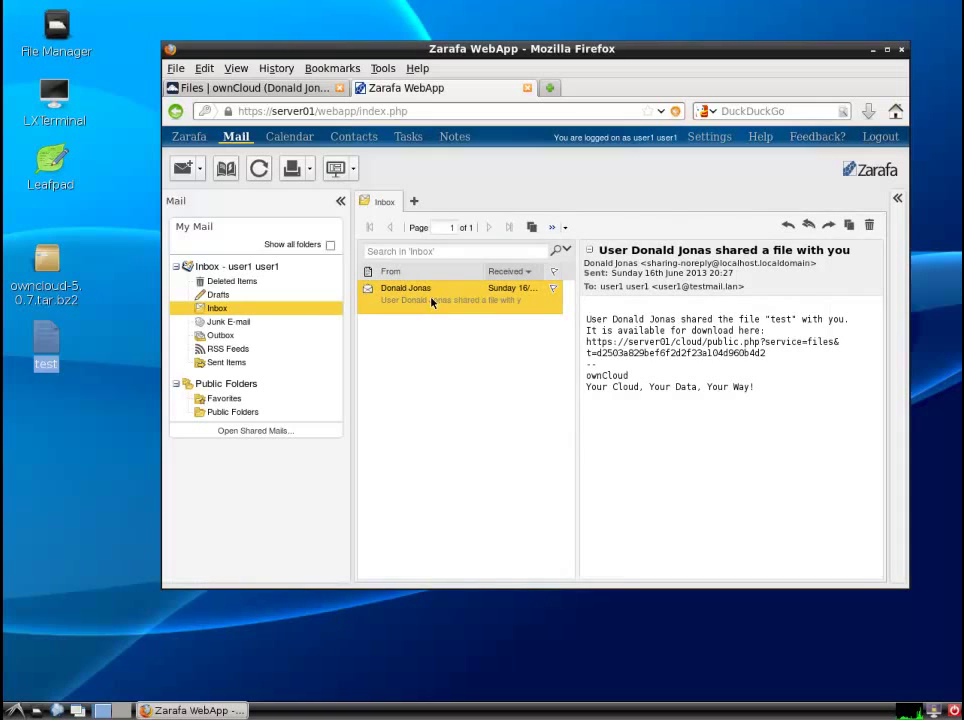
{"action": "double_click", "coordinate": [431, 300]}
{"action": "left_click_drag", "start_coordinate": [795, 338], "coordinate": [363, 338]}
{"action": "key", "text": "ctrl+c"}
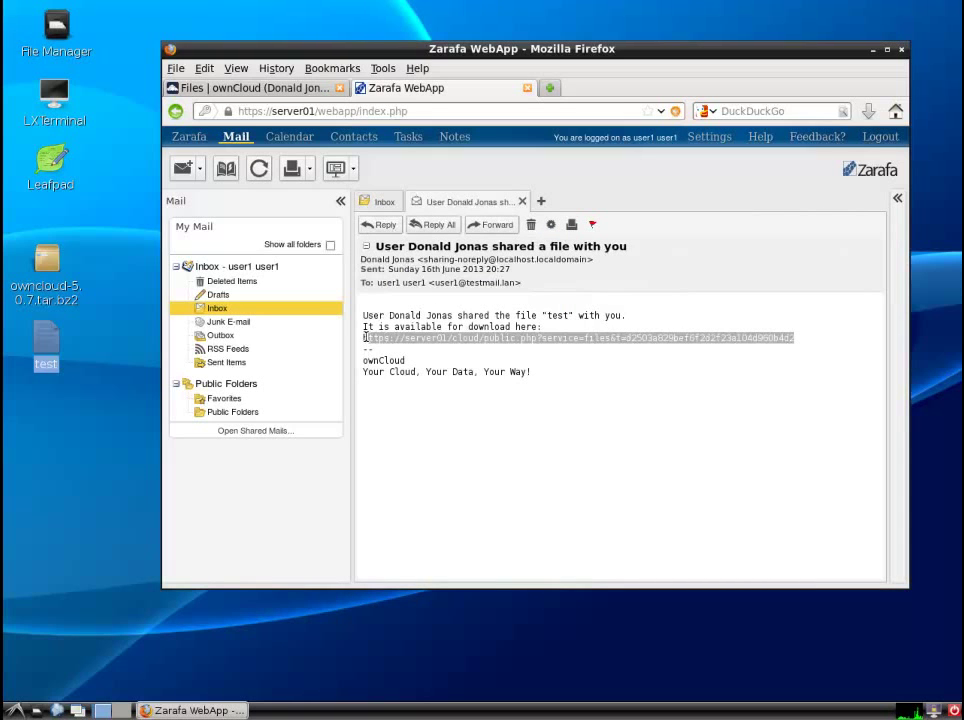
{"action": "right_click", "coordinate": [397, 353]}
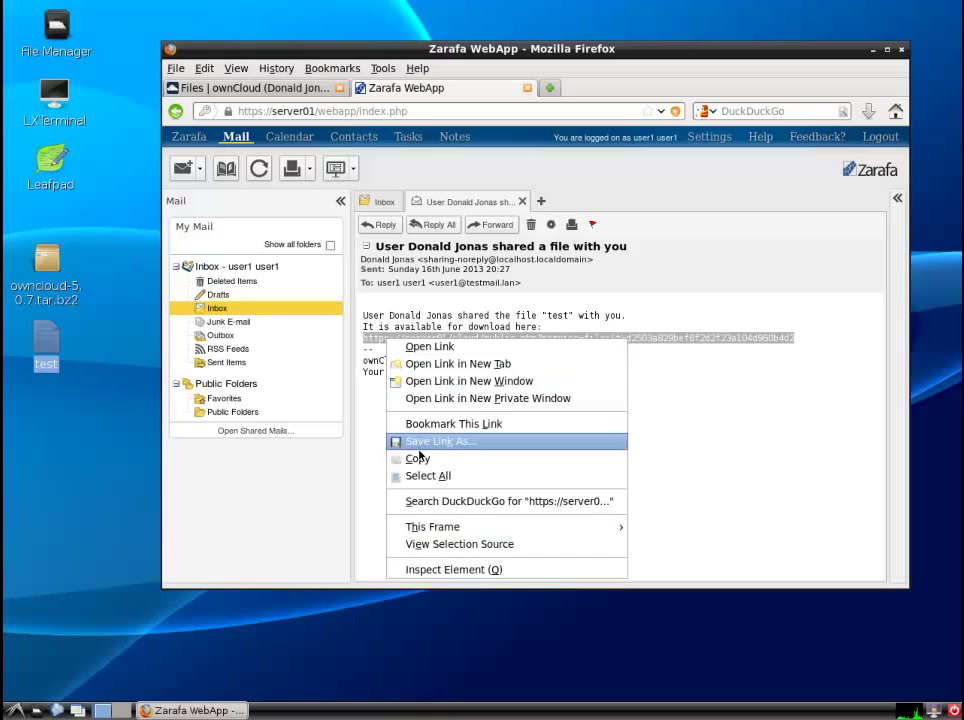
{"action": "left_click", "coordinate": [421, 459]}
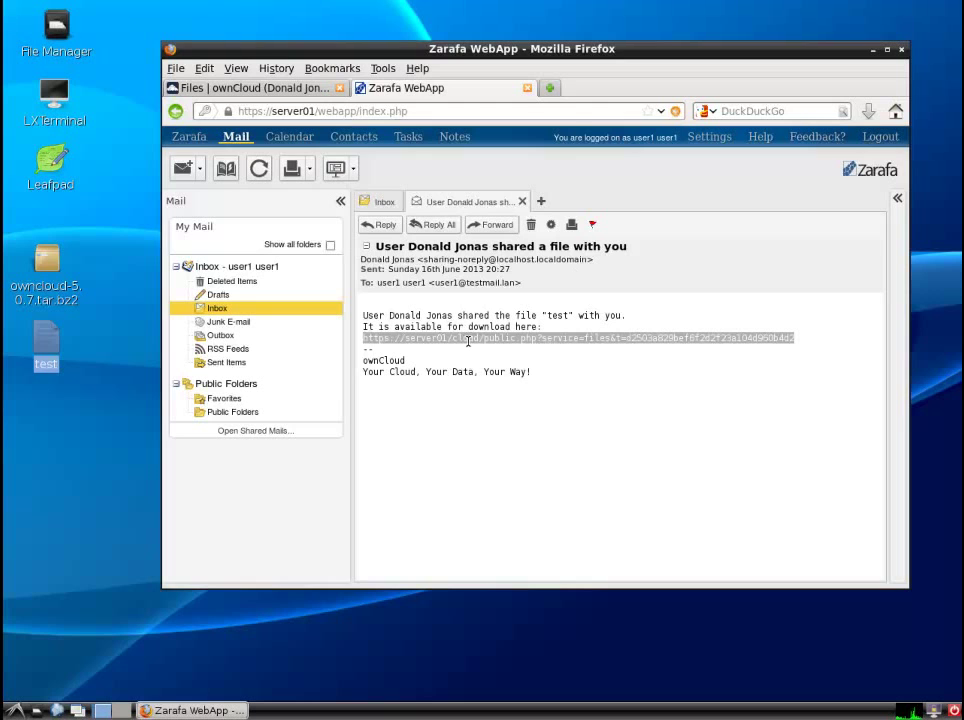
{"action": "left_click", "coordinate": [549, 88]}
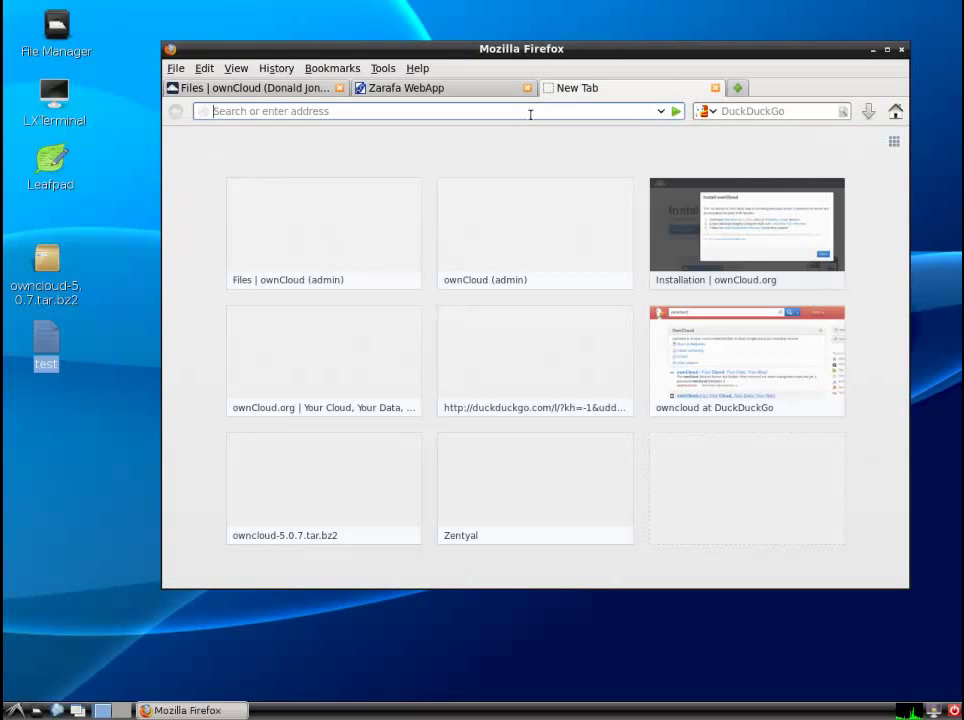
- Load the pasted share link and unlock the test file with the link password
{"action": "right_click", "coordinate": [530, 114]}
{"action": "left_click", "coordinate": [548, 185]}
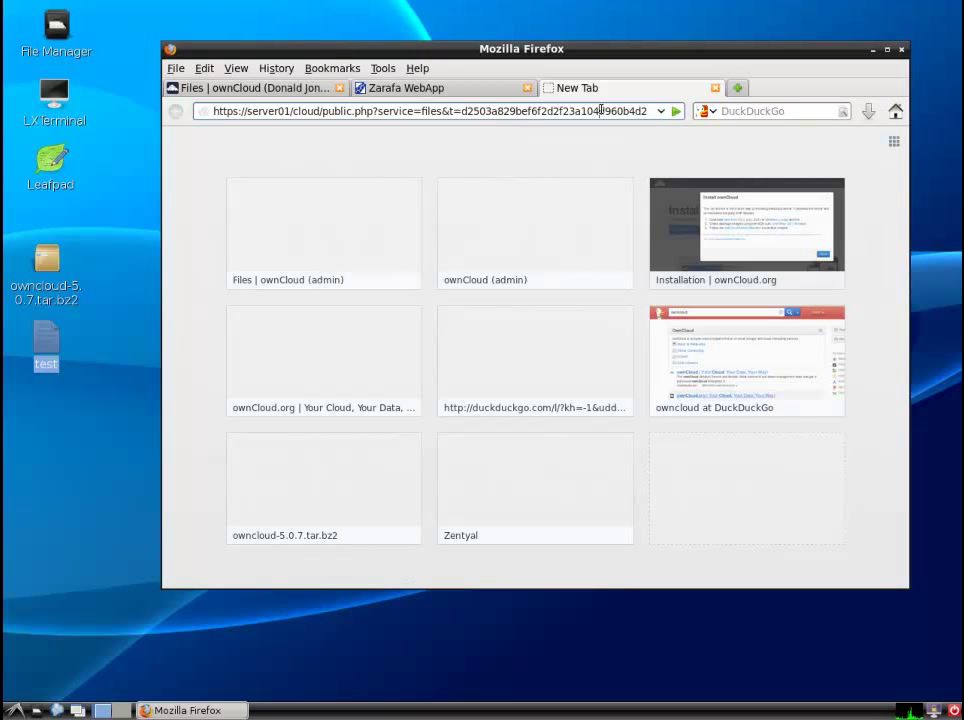
{"action": "key", "text": "Return"}
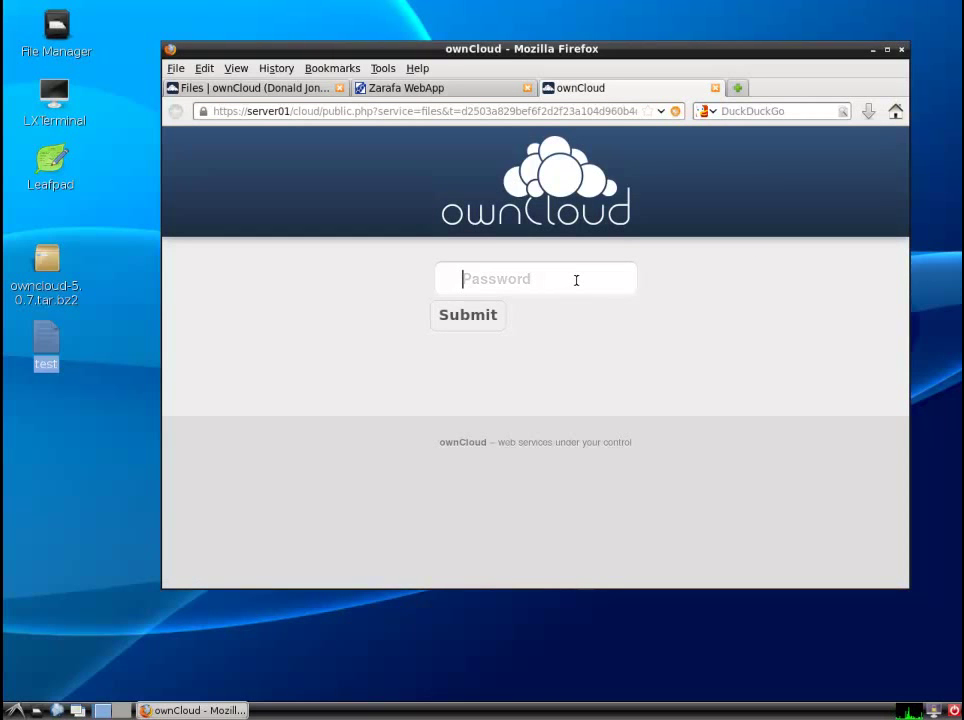
{"action": "type", "text": "*****"}
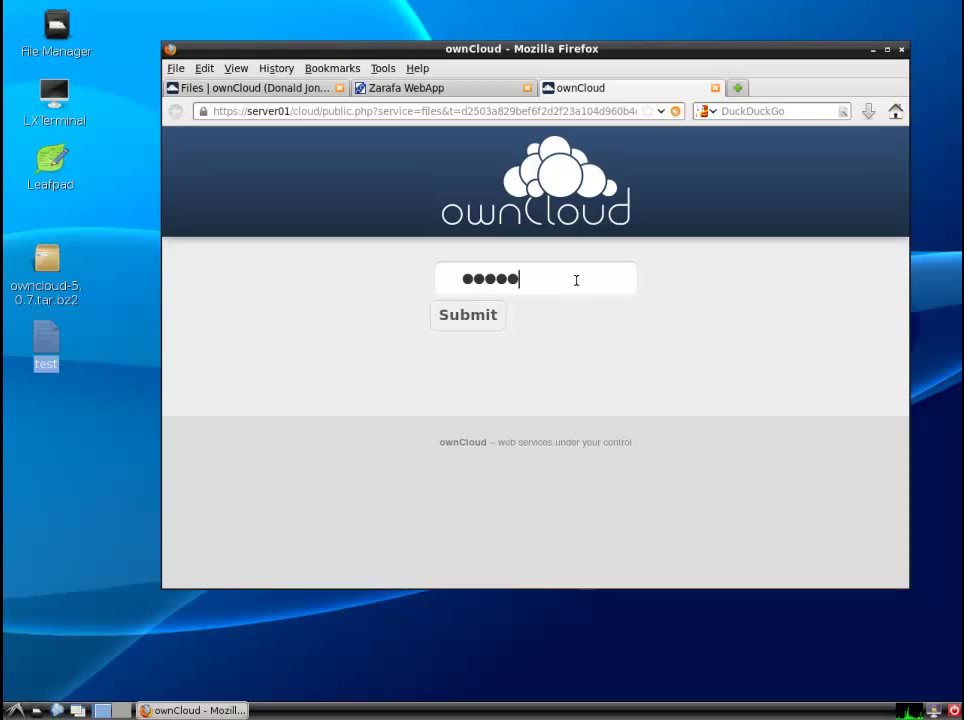
{"action": "left_click", "coordinate": [495, 316]}
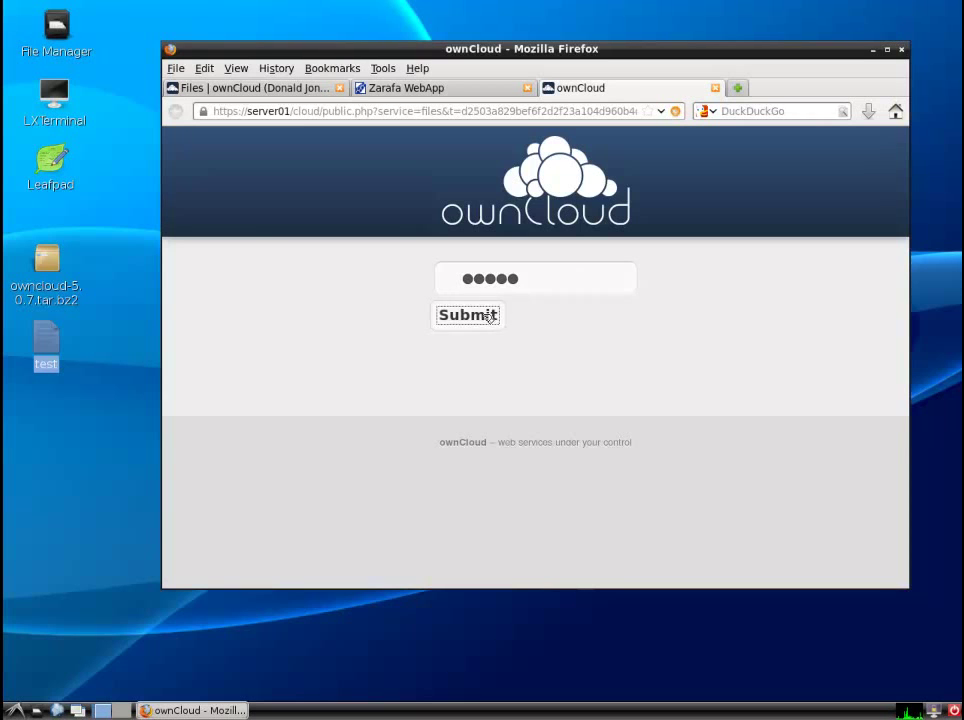
{"action": "left_click", "coordinate": [516, 145]}
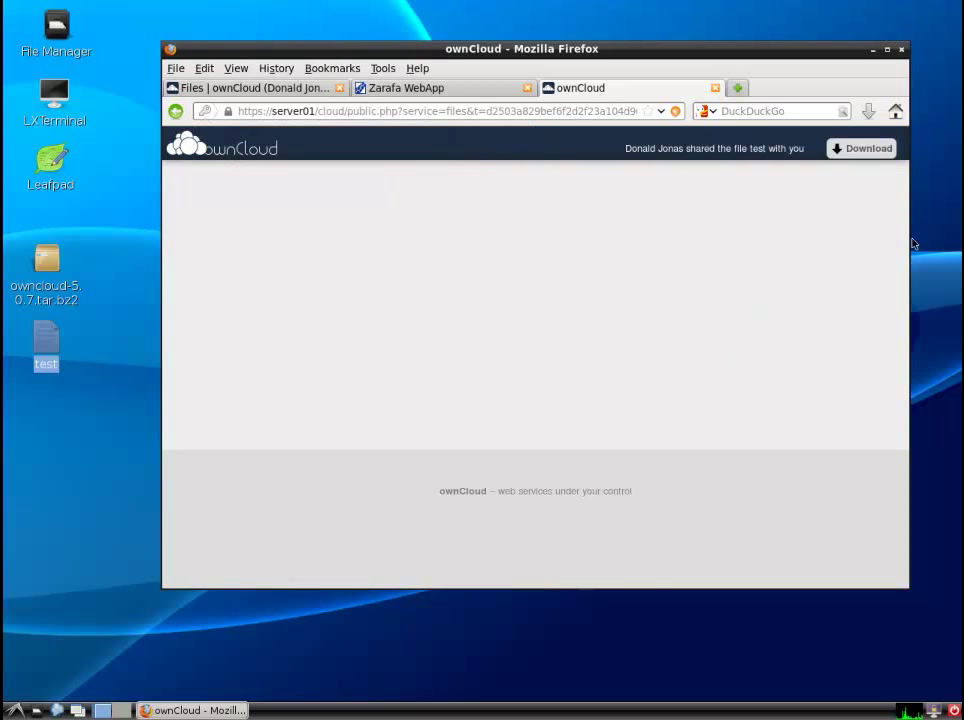
- Start downloading test, cancel the Opening test dialog, and close the public share tab
{"action": "left_click", "coordinate": [874, 150]}
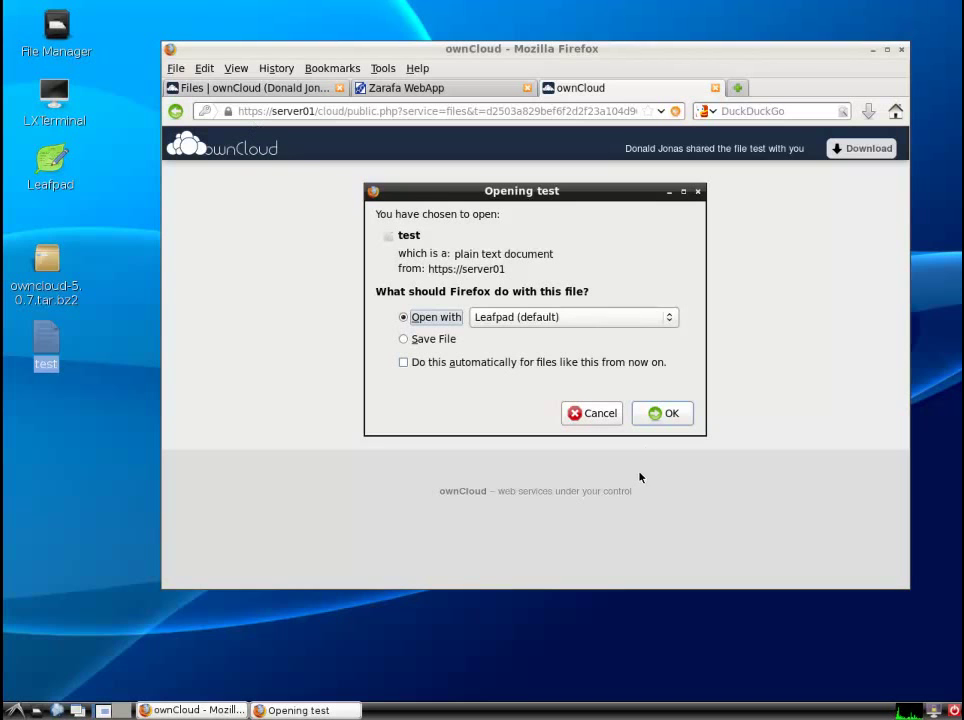
{"action": "left_click", "coordinate": [594, 413]}
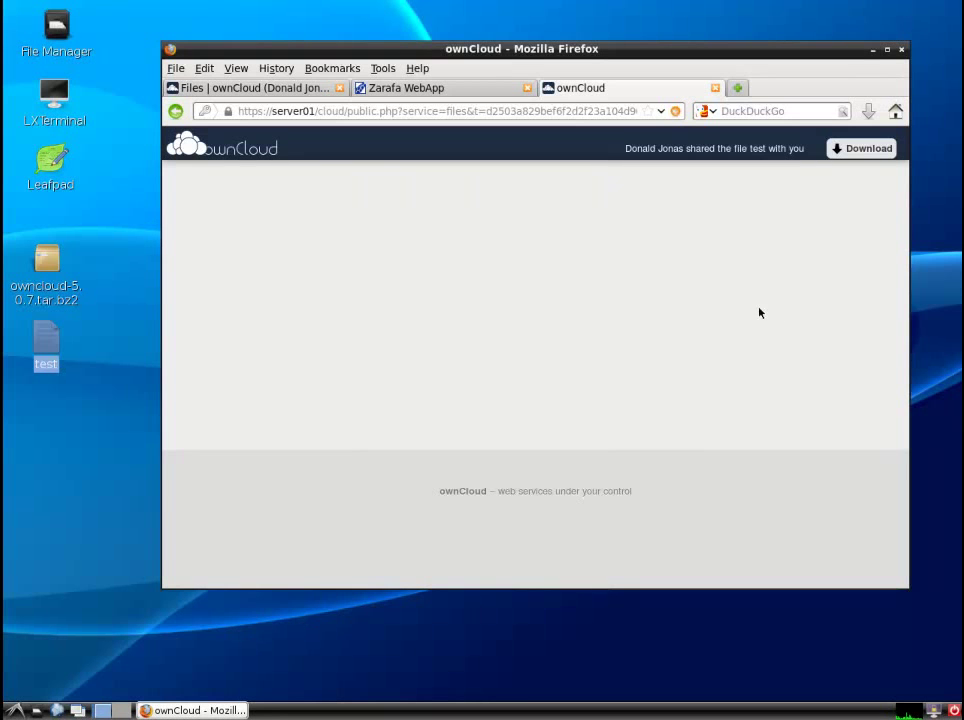
{"action": "left_click", "coordinate": [715, 88]}
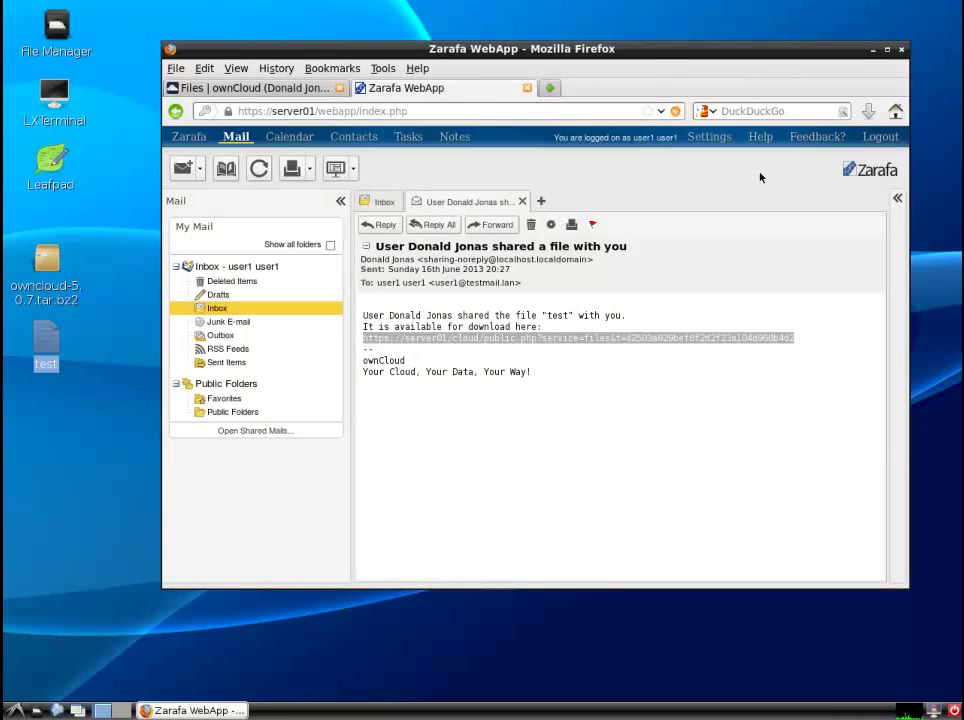
- Log out of Zarafa and close its tab, view test's contents, then return to top-level Files
{"action": "left_click", "coordinate": [880, 136]}
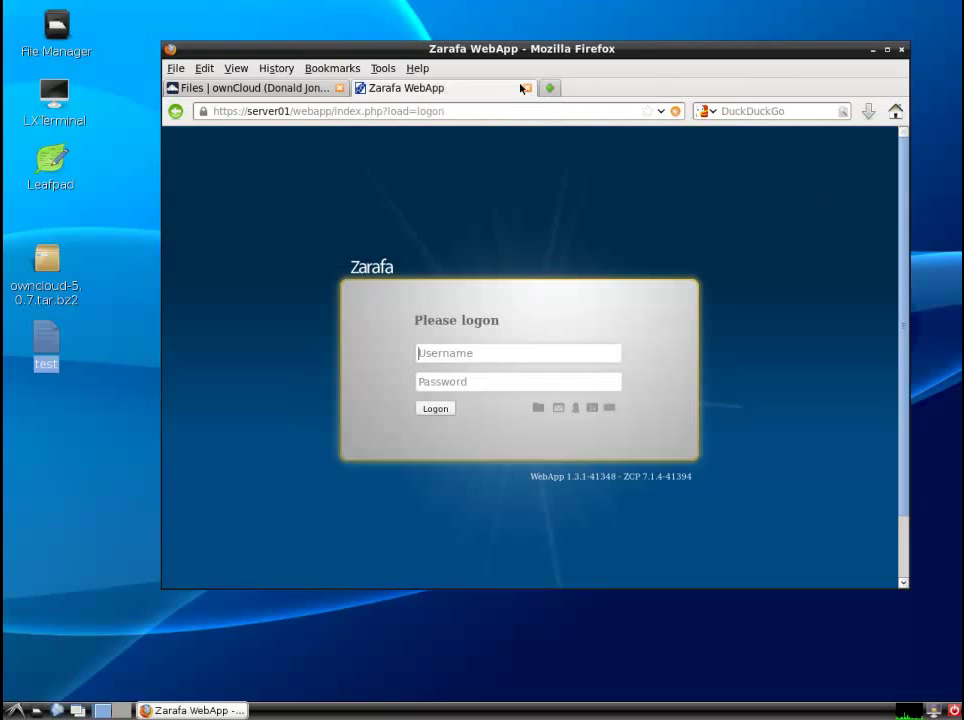
{"action": "left_click", "coordinate": [525, 88]}
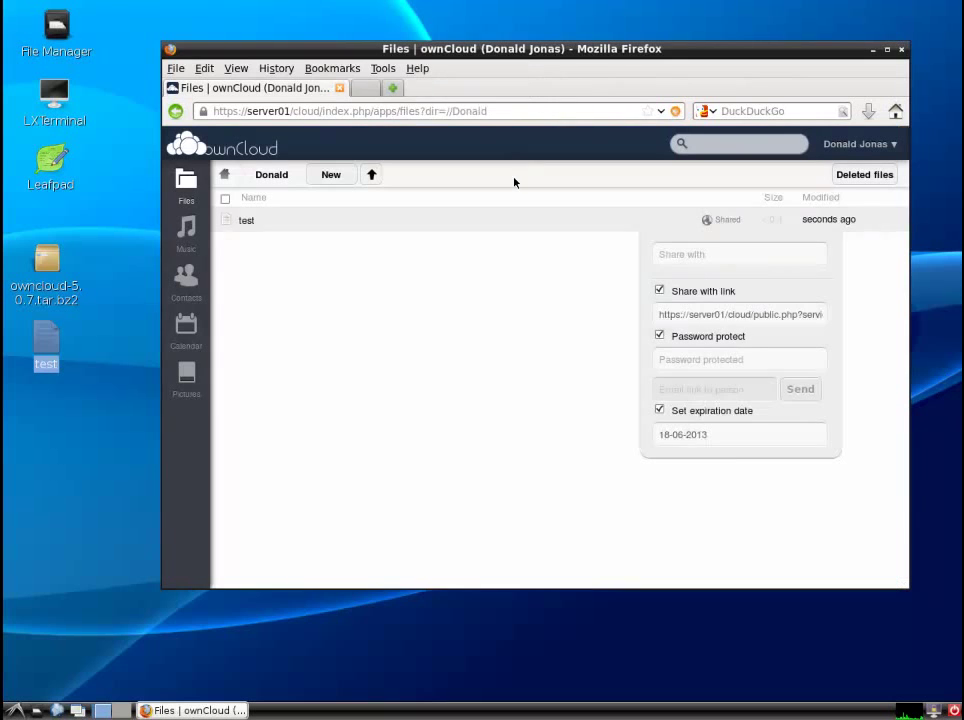
{"action": "left_click", "coordinate": [245, 221]}
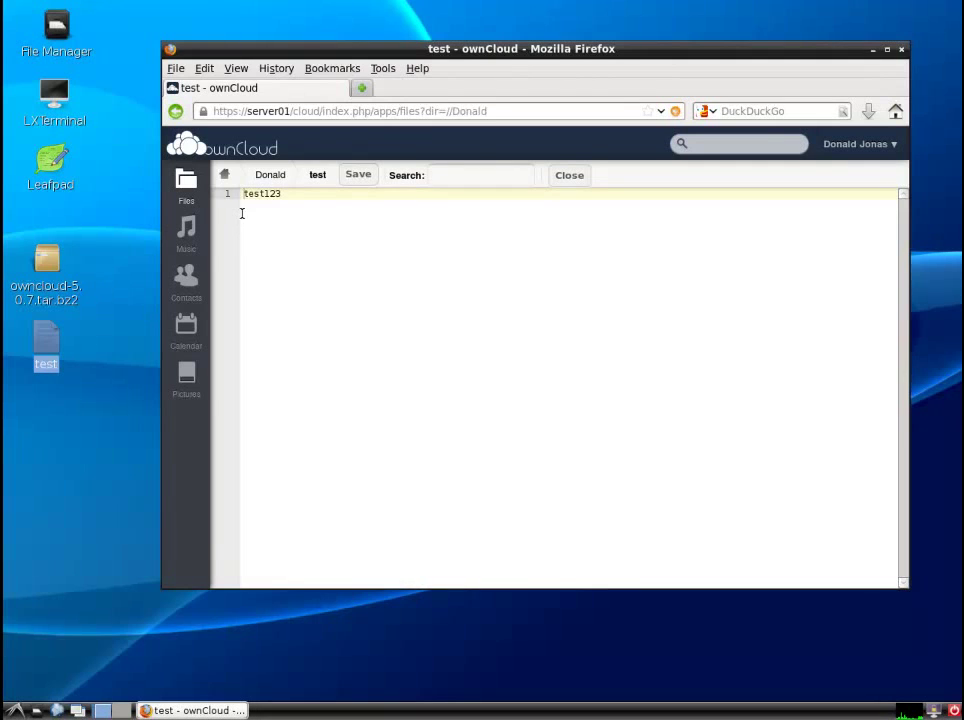
{"action": "left_click", "coordinate": [224, 174]}
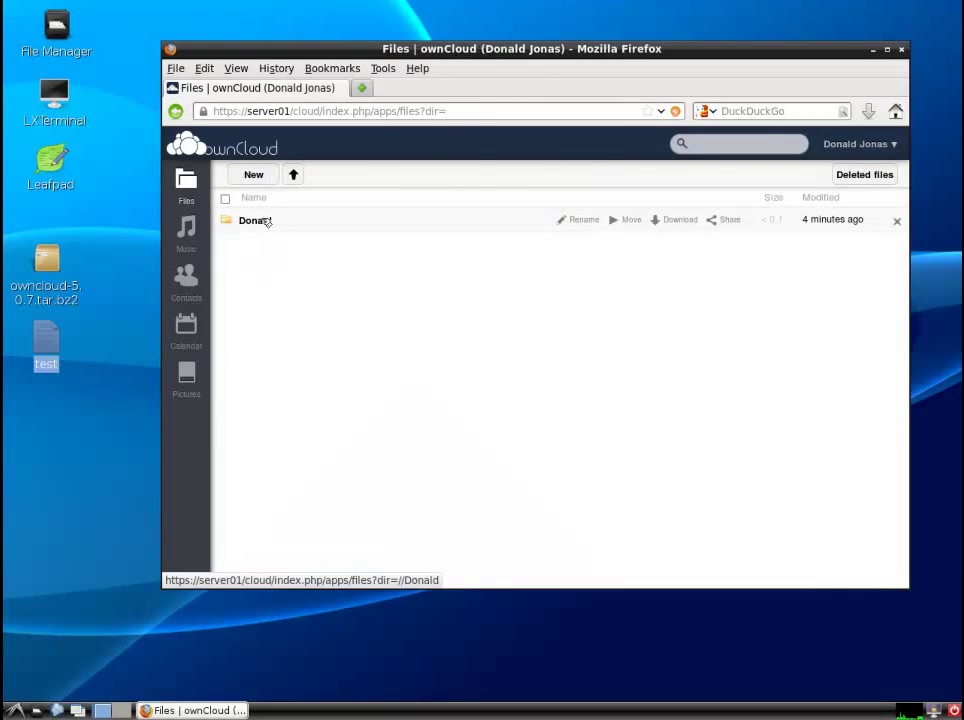
- Share the top-level folder with the second user, with the can edit permission left unticked
{"action": "left_click", "coordinate": [745, 222]}
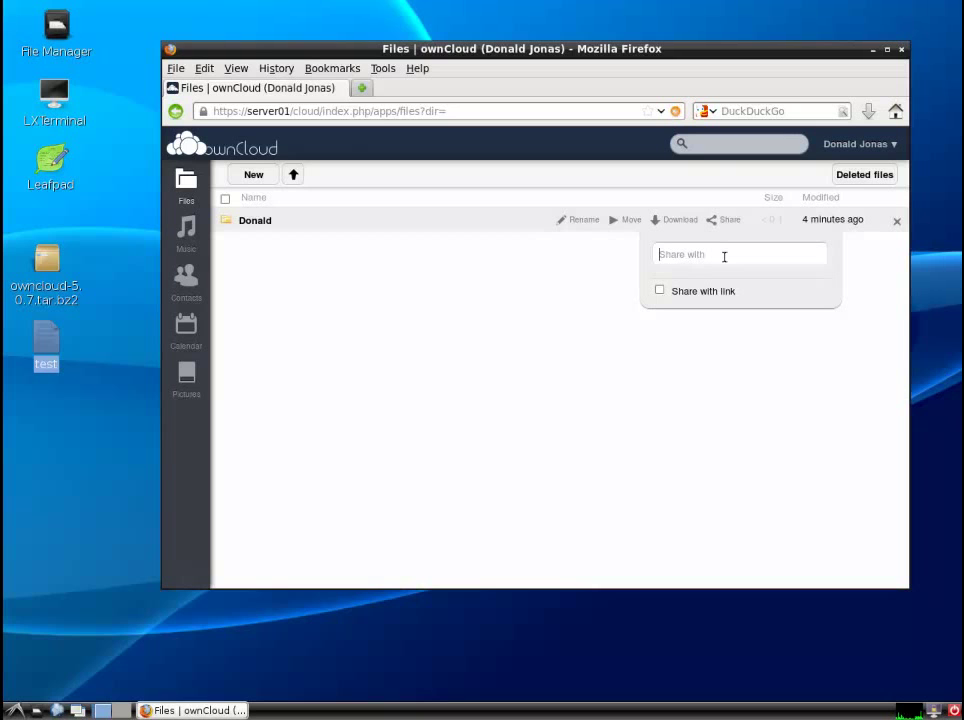
{"action": "type", "text": "user"}
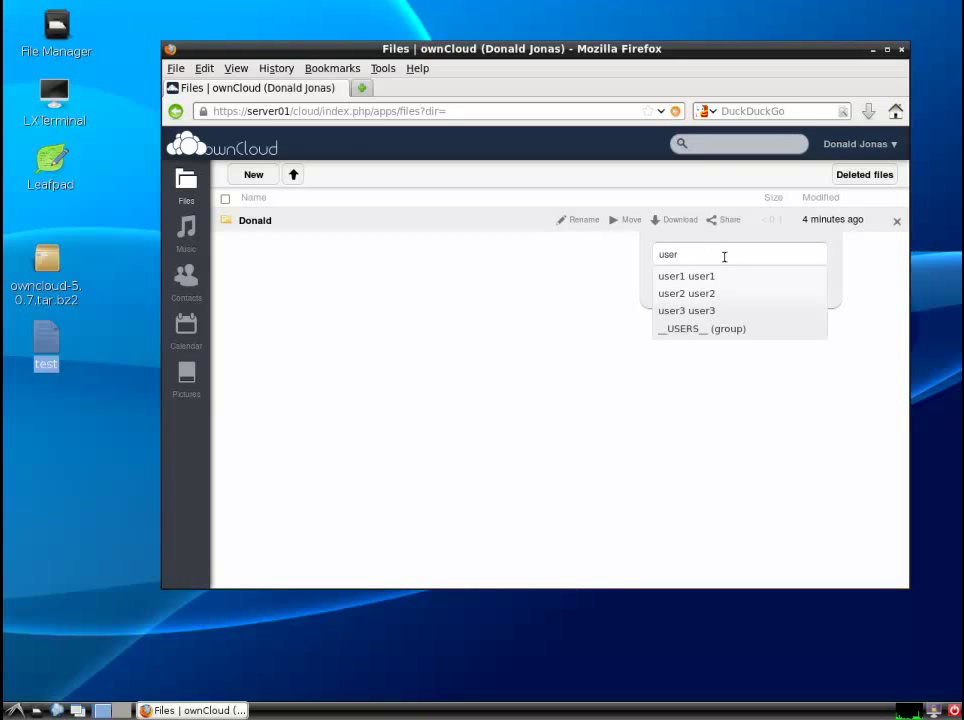
{"action": "left_click", "coordinate": [727, 277]}
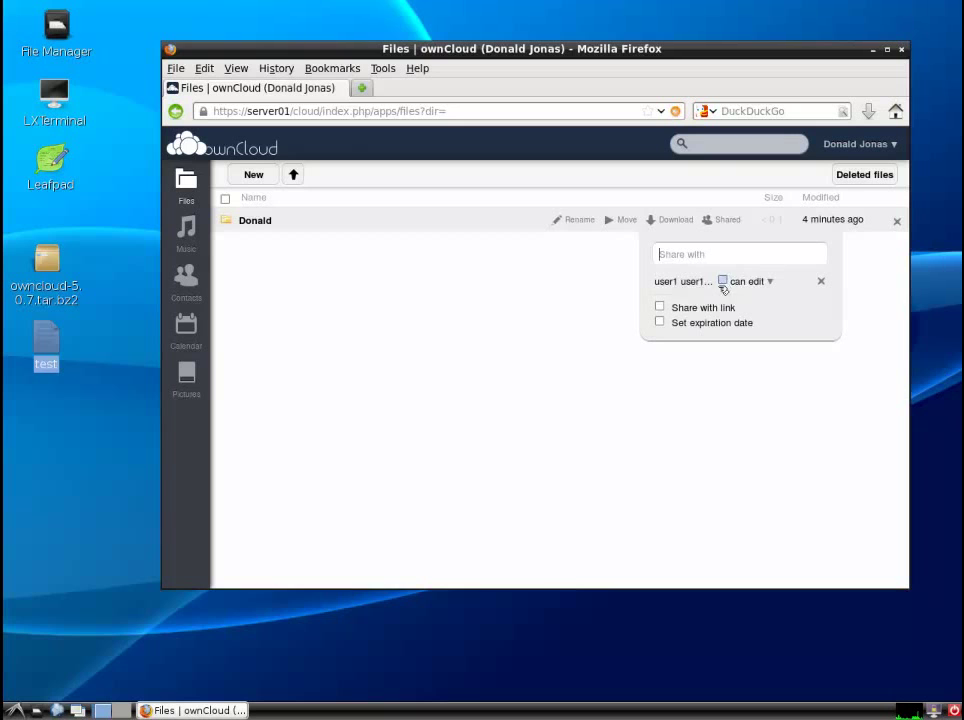
{"action": "left_click", "coordinate": [722, 281]}
{"action": "left_click", "coordinate": [771, 283]}
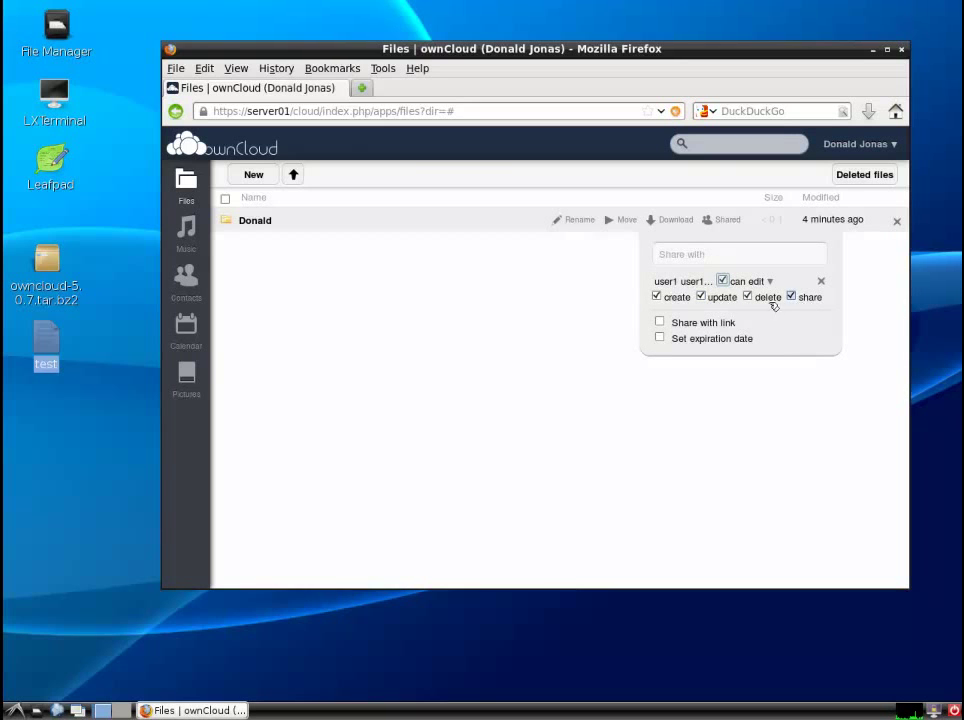
{"action": "left_click", "coordinate": [722, 281]}
{"action": "left_click", "coordinate": [770, 411]}
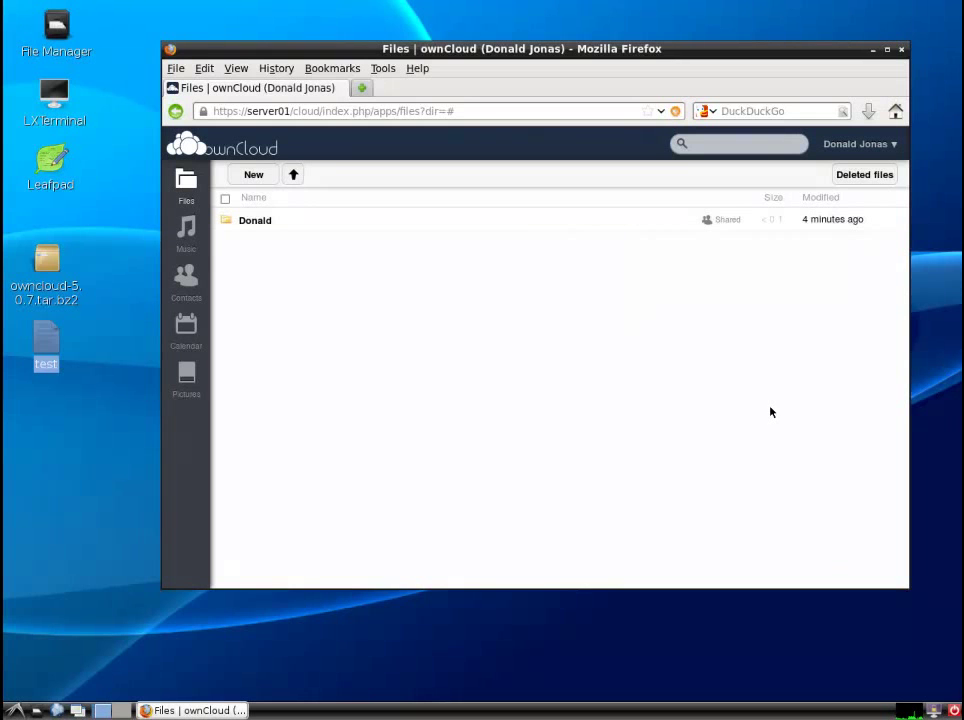
- Log out of the owner's account and sign in as the second user
{"action": "left_click", "coordinate": [893, 145]}
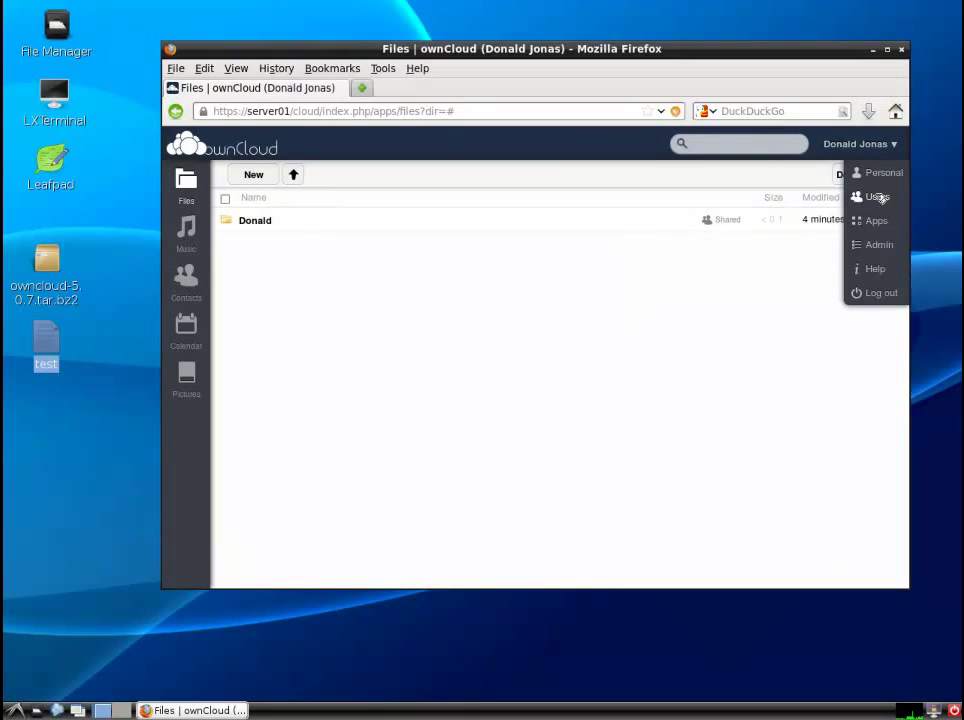
{"action": "left_click", "coordinate": [880, 293]}
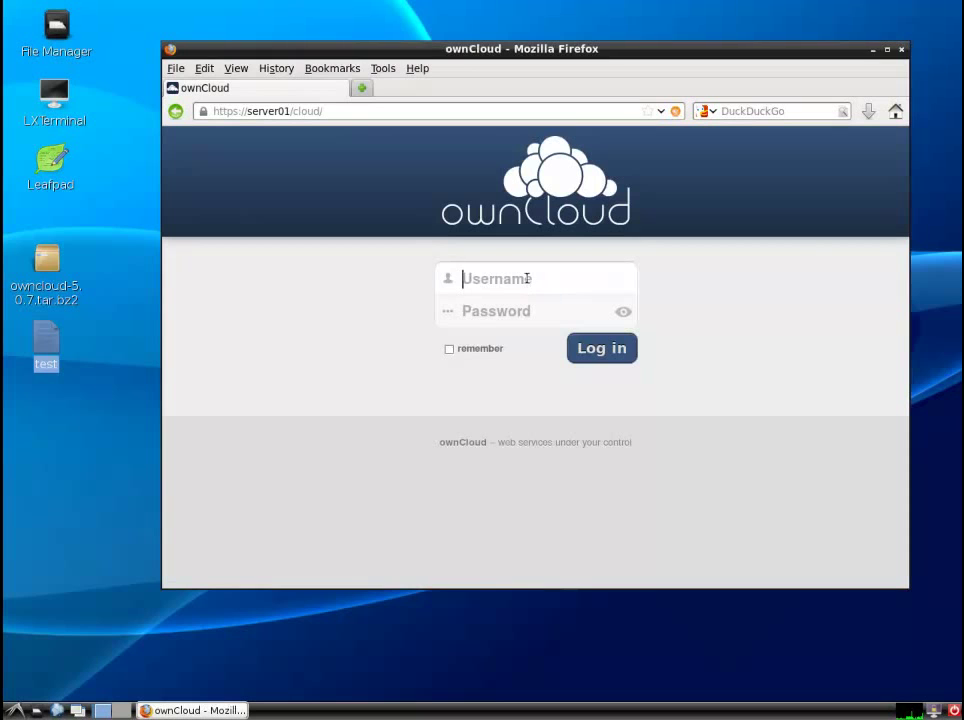
{"action": "type", "text": "user1"}
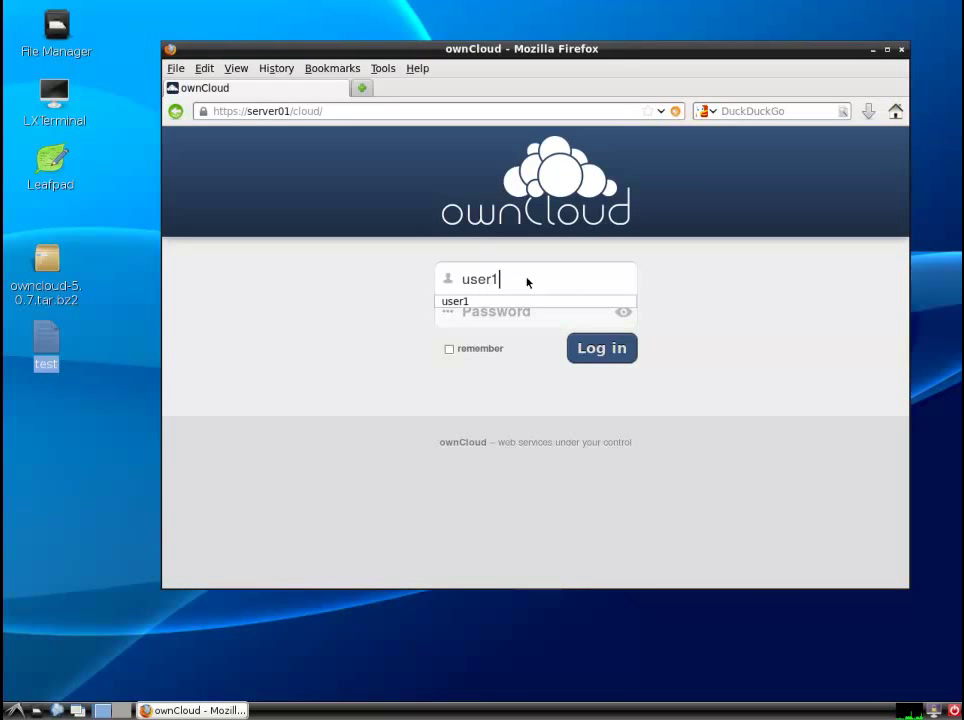
{"action": "key", "text": "Tab"}
{"action": "type", "text": "●●●●●●●●●●"}
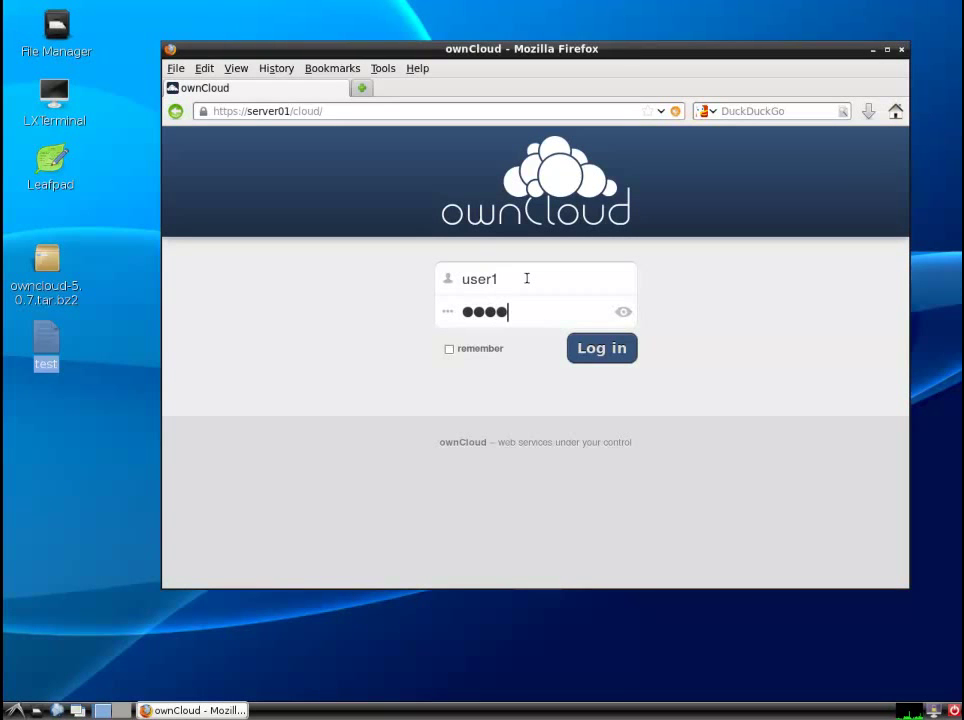
{"action": "key", "text": "Return"}
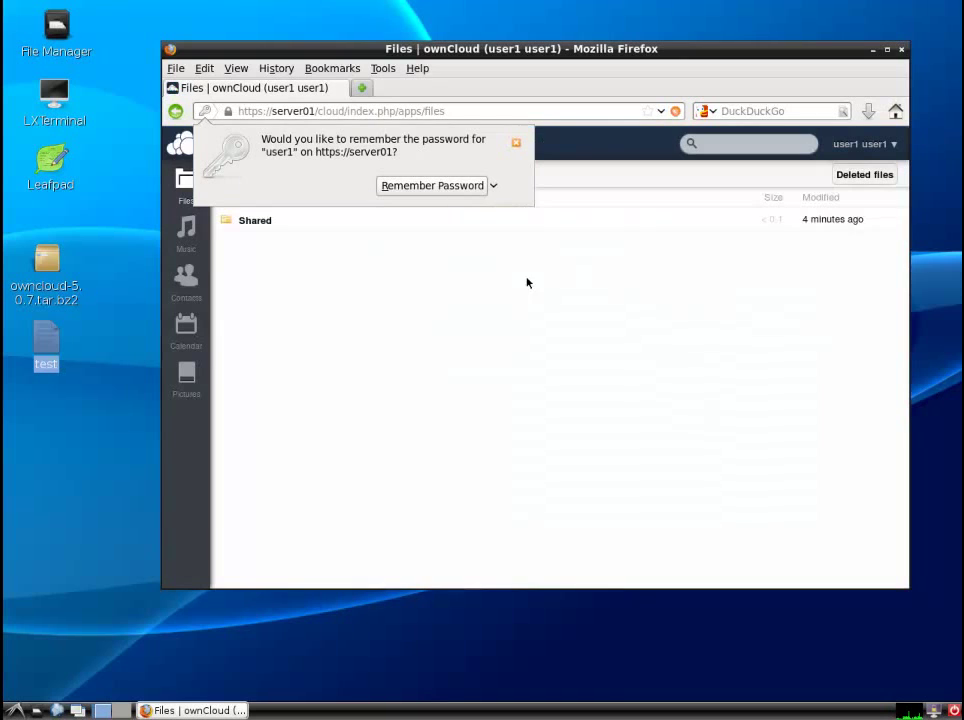
{"action": "left_click", "coordinate": [516, 143]}
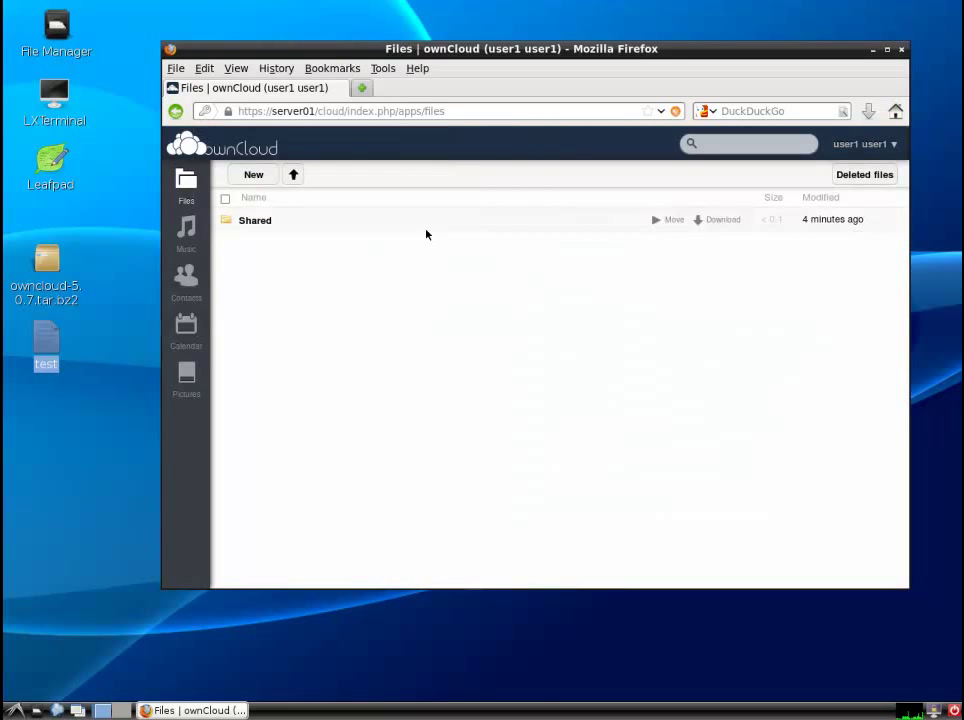
- Browse into the Shared folder and the owner's folder to view the test file
{"action": "left_click", "coordinate": [266, 221]}
{"action": "left_click", "coordinate": [262, 224]}
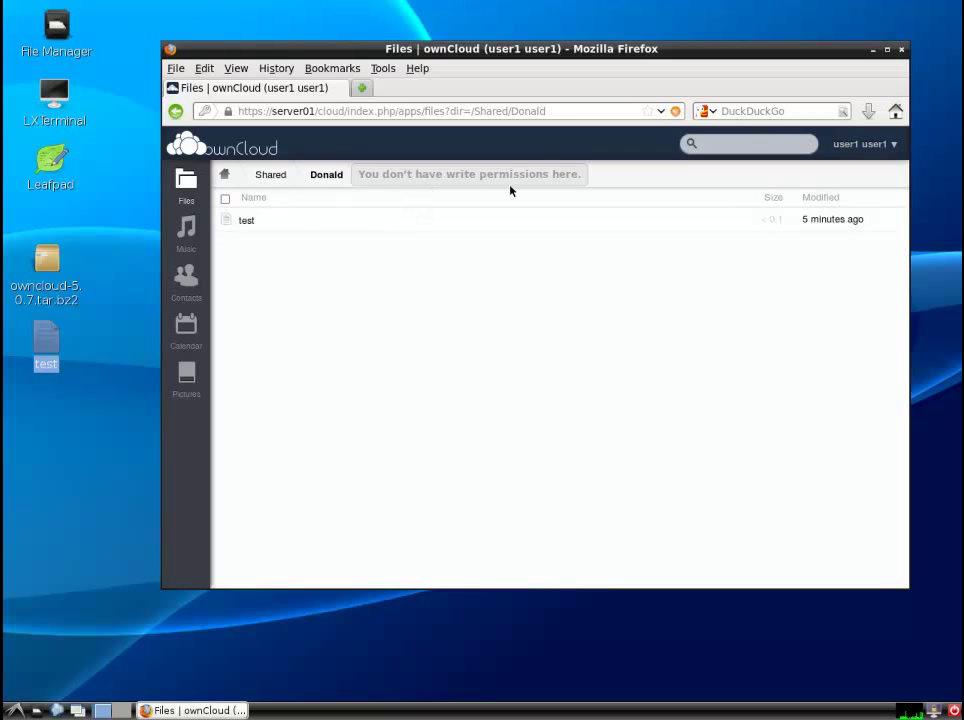
{"action": "left_click", "coordinate": [250, 220]}
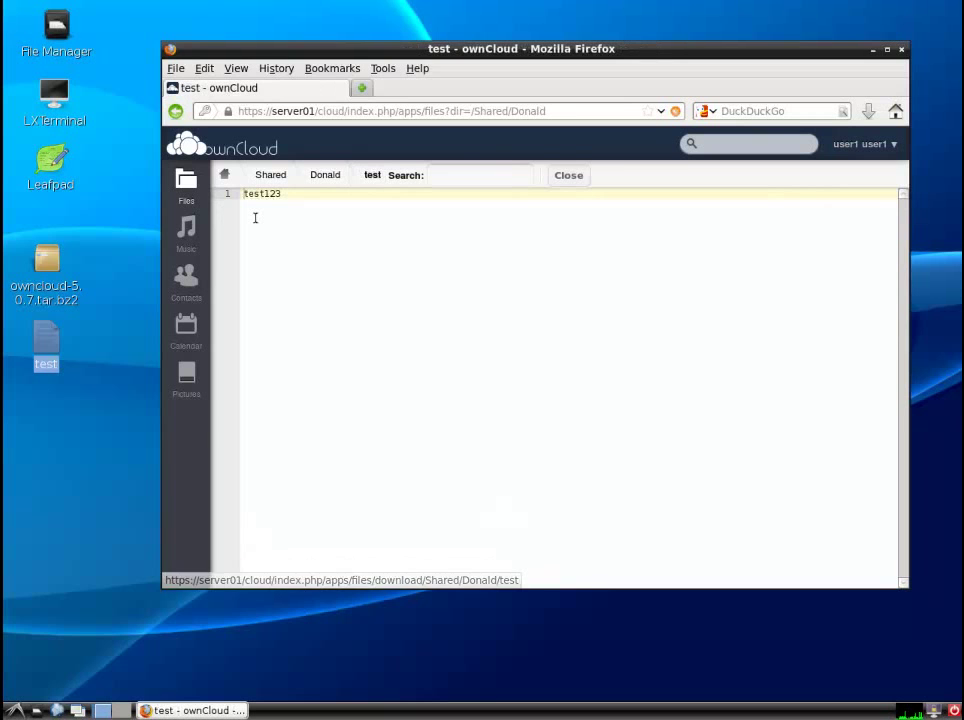
{"action": "left_click", "coordinate": [197, 205]}
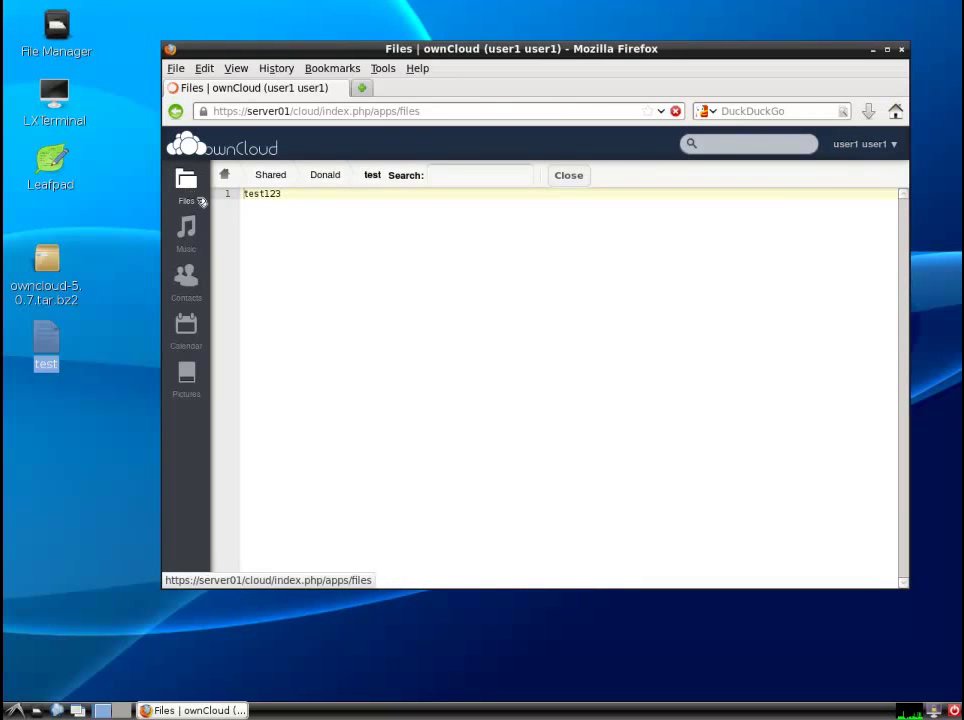
- Try downloading the shared folder as a zip and the test file, cancelling both
{"action": "left_click", "coordinate": [256, 220]}
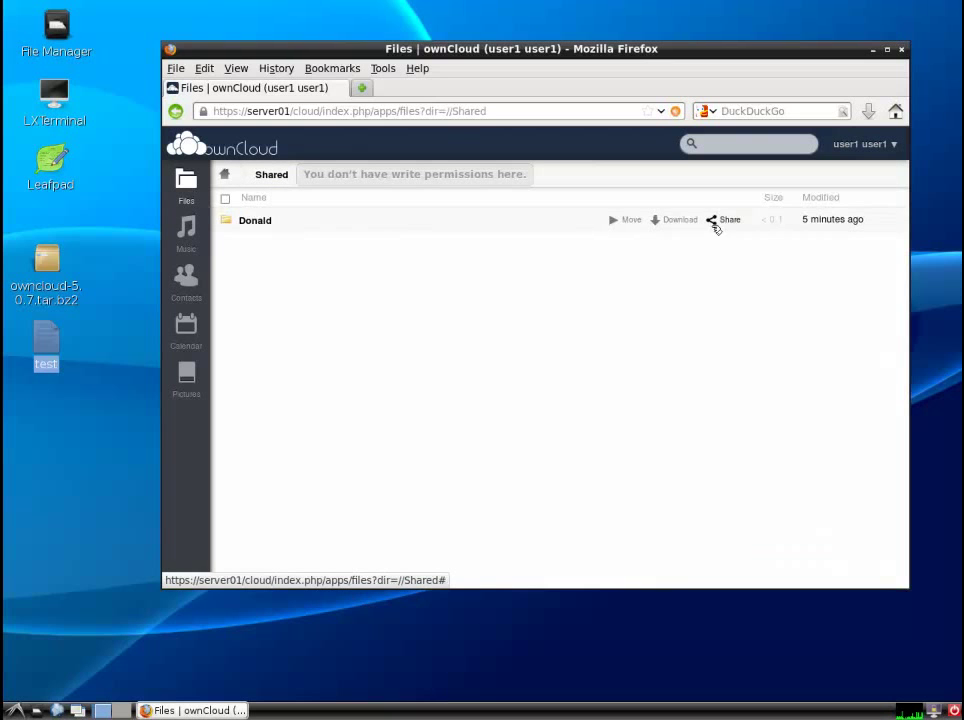
{"action": "left_click", "coordinate": [680, 220]}
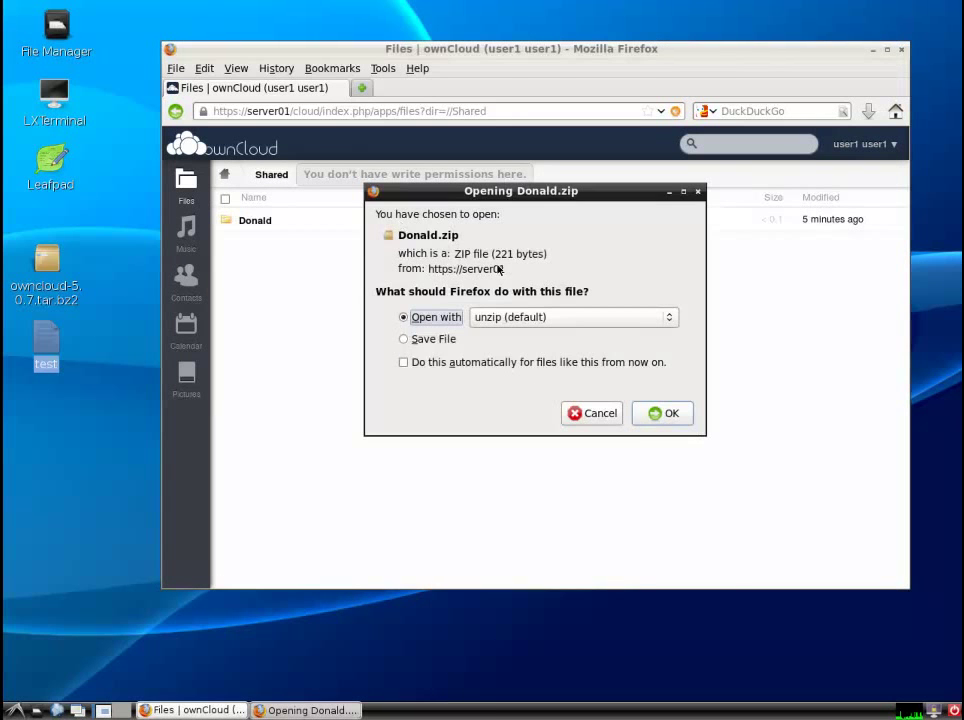
{"action": "left_click", "coordinate": [590, 410]}
{"action": "left_click", "coordinate": [260, 221]}
{"action": "mouse_move", "coordinate": [250, 222]}
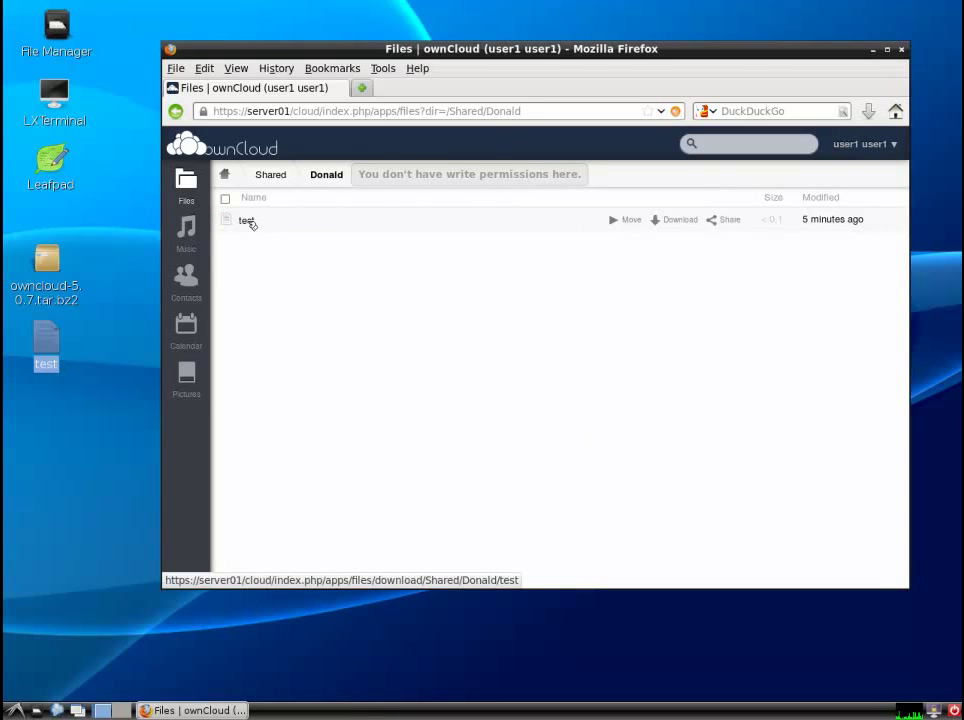
{"action": "left_click", "coordinate": [677, 220]}
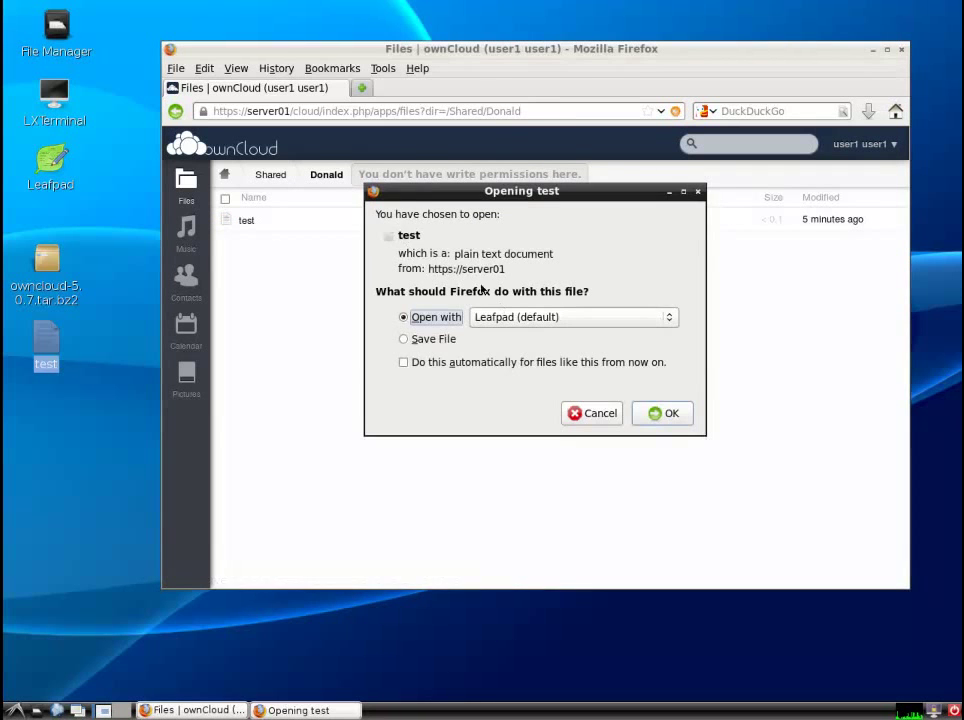
{"action": "left_click", "coordinate": [590, 410]}
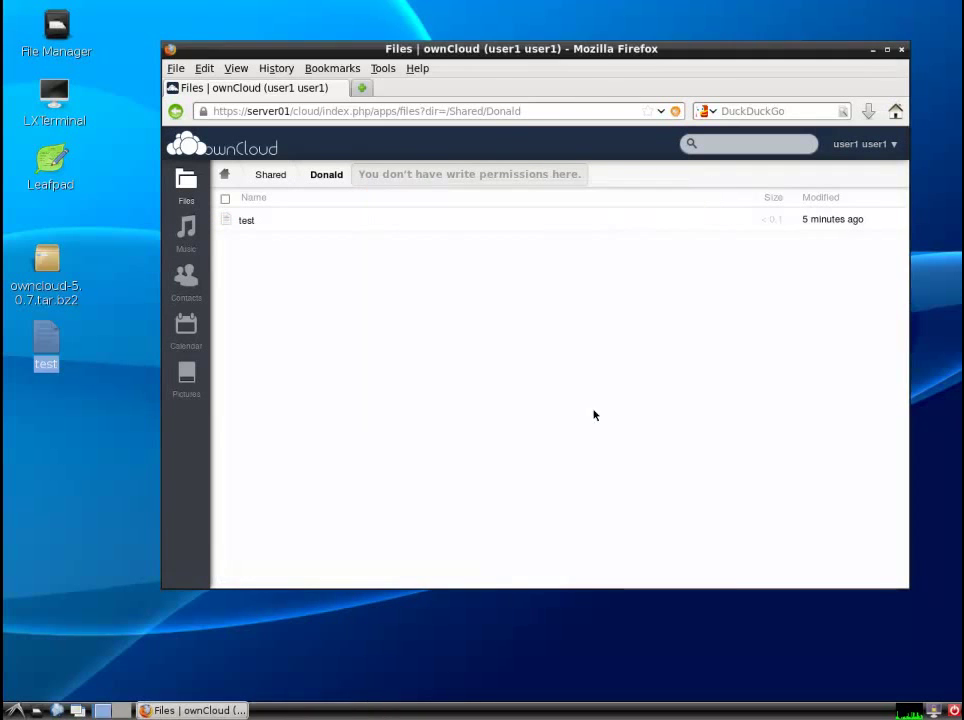
{"action": "left_click", "coordinate": [866, 144]}
- Log out and sign back in as the folder's owner
{"action": "left_click", "coordinate": [879, 220]}
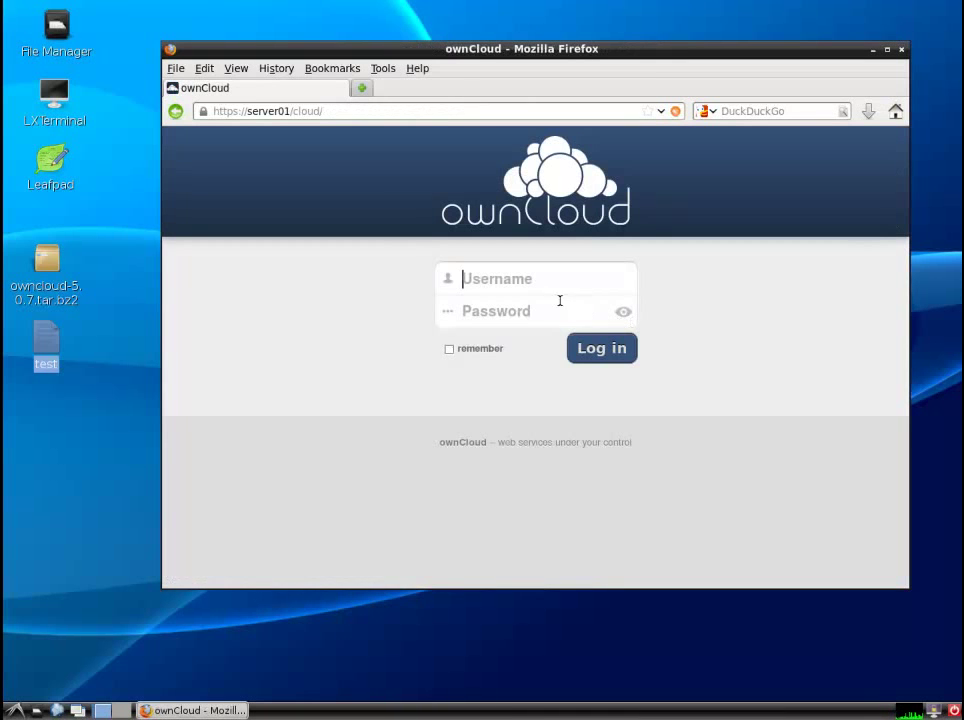
{"action": "left_click", "coordinate": [550, 278]}
{"action": "type", "text": "donald"}
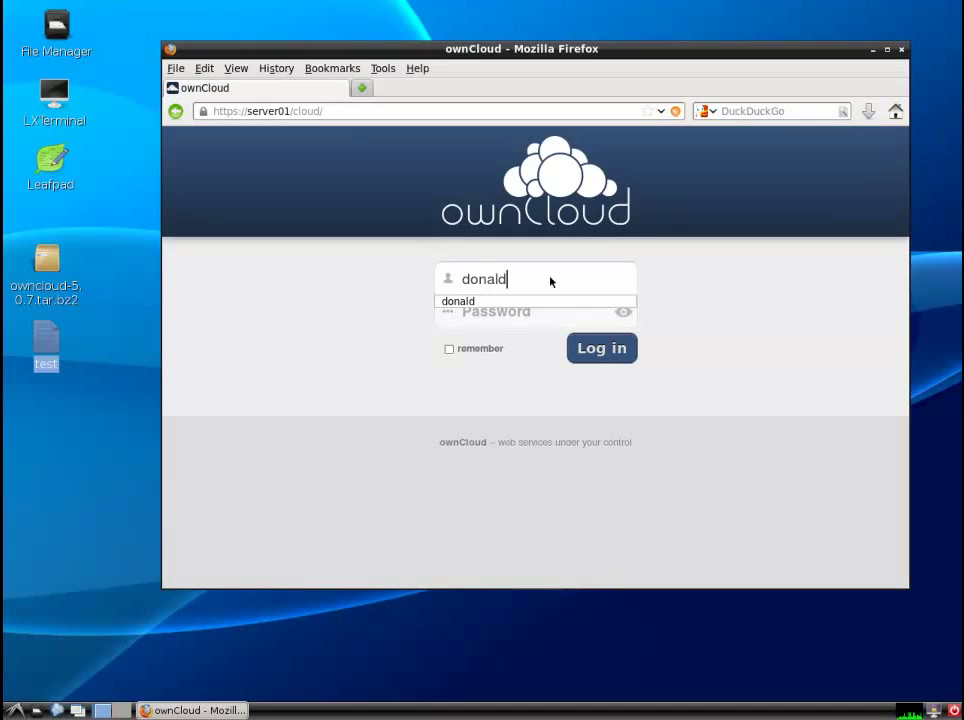
{"action": "key", "text": "Tab"}
{"action": "type", "text": "password"}
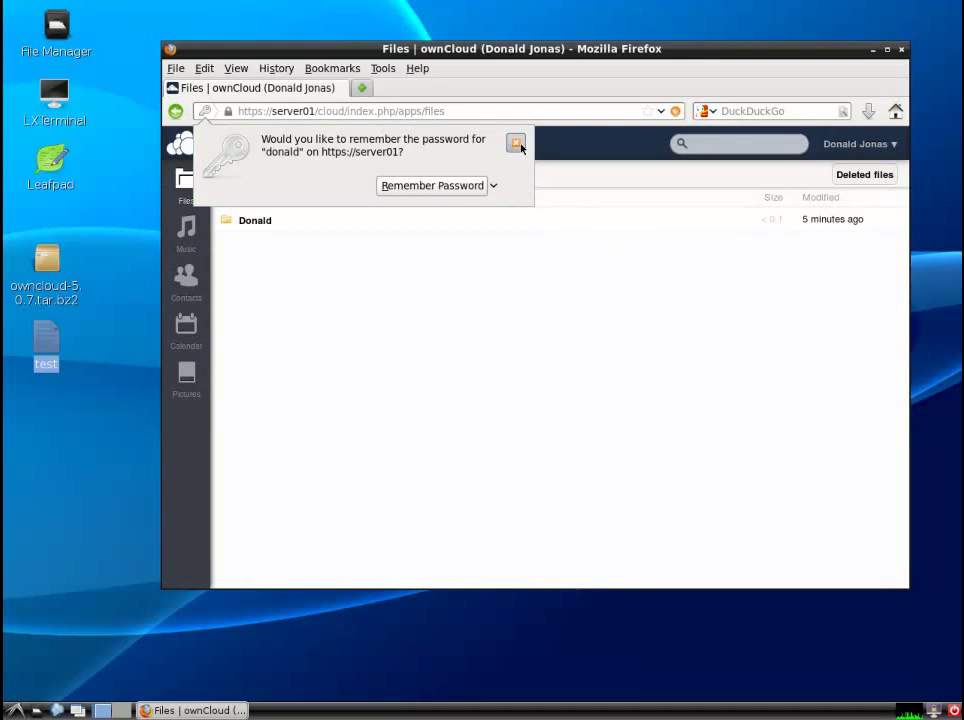
{"action": "left_click", "coordinate": [516, 142]}
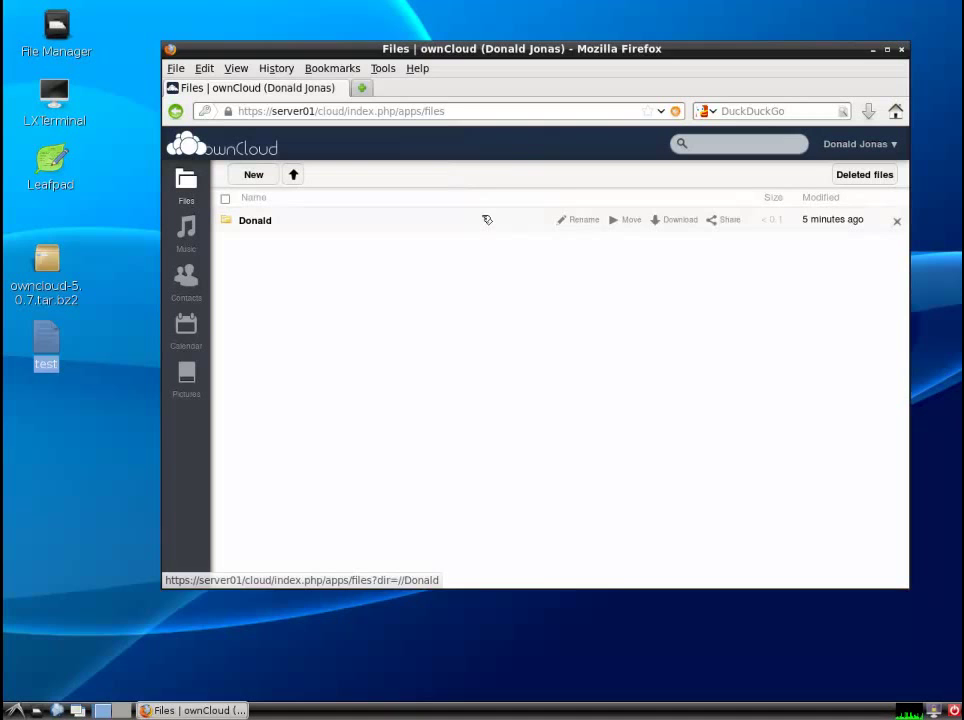
- Remove the second user from the folder's sharing list
{"action": "left_click", "coordinate": [730, 219]}
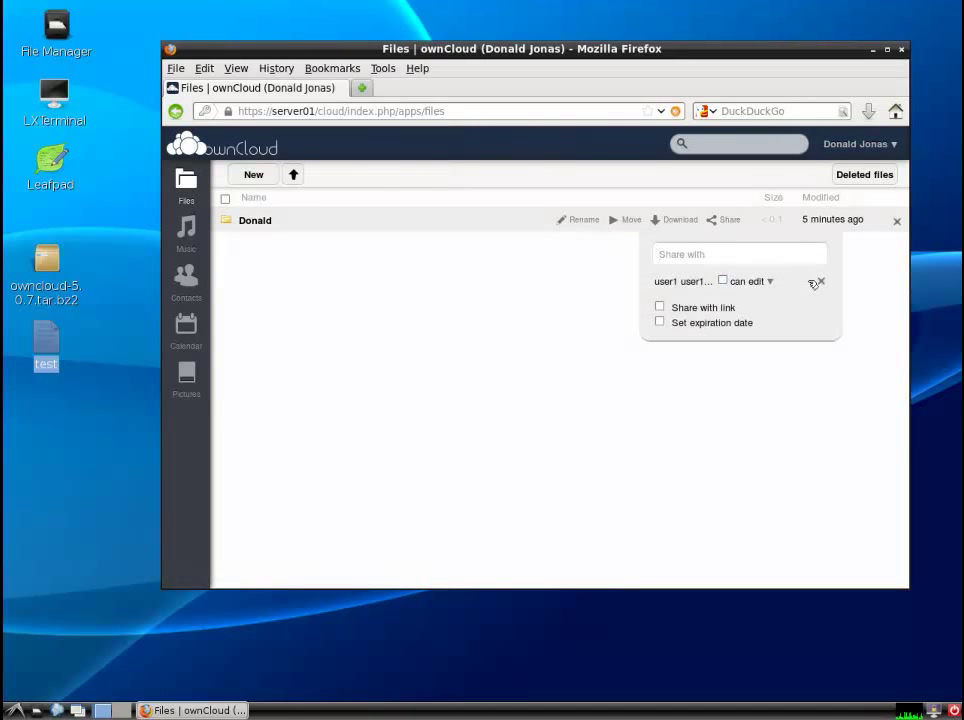
{"action": "left_click", "coordinate": [821, 281]}
{"action": "left_click", "coordinate": [821, 373]}
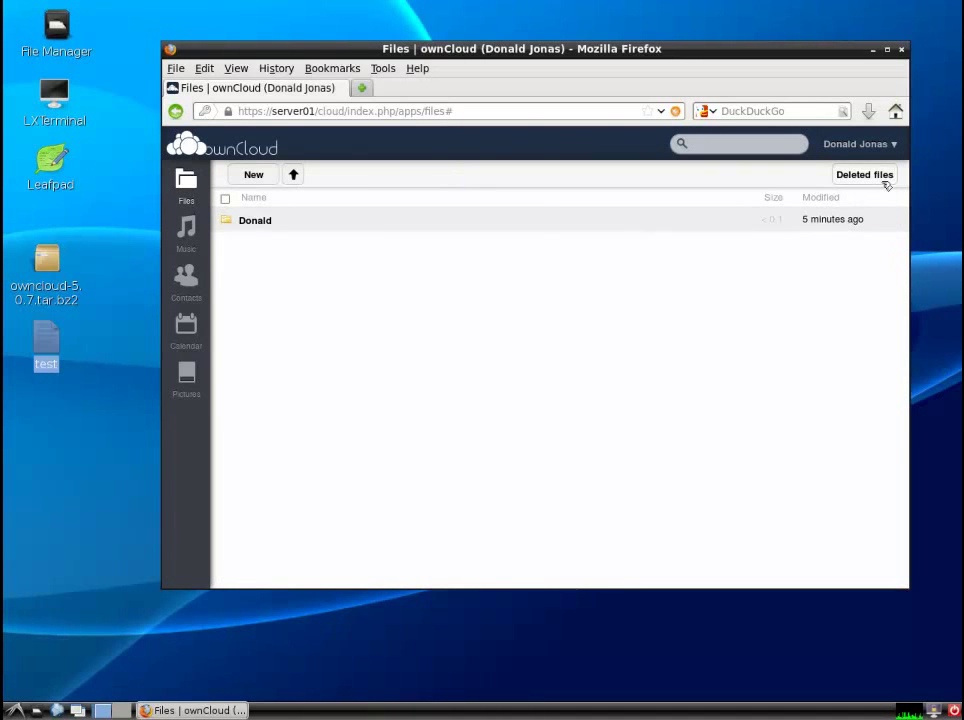
{"action": "left_click", "coordinate": [888, 146]}
- Sign in as the second user and confirm their Files list is empty
{"action": "left_click", "coordinate": [878, 294]}
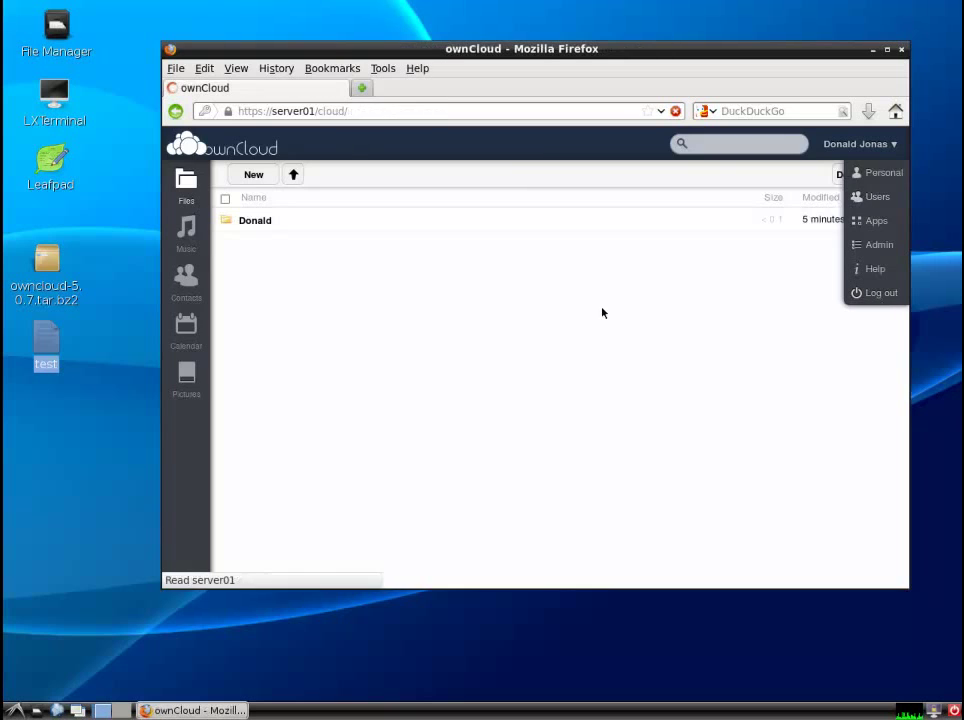
{"action": "type", "text": "user1"}
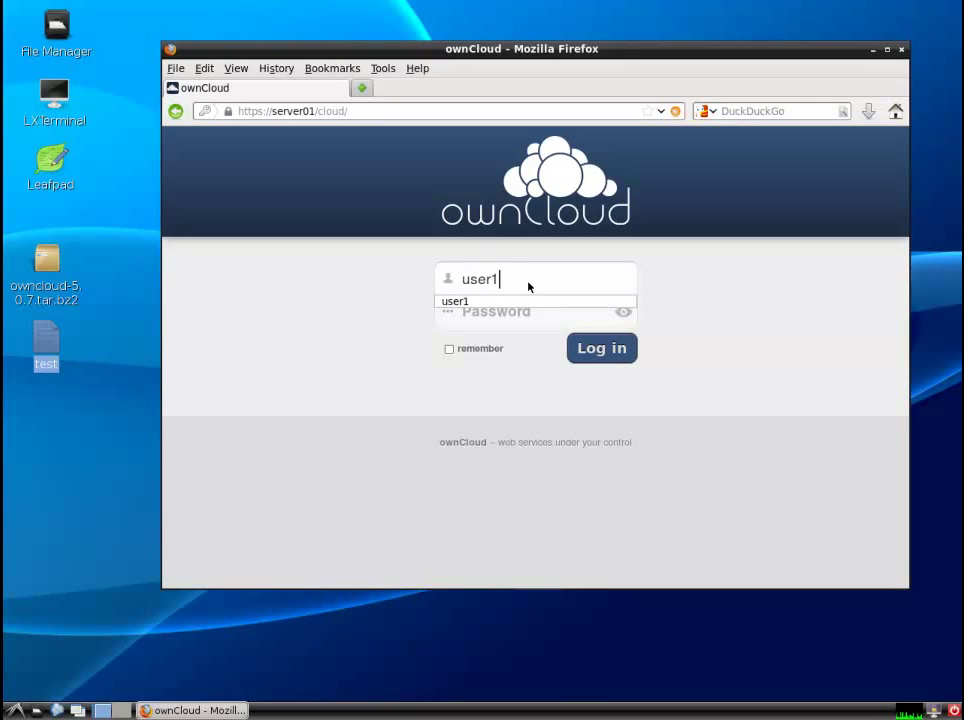
{"action": "key", "text": "Tab"}
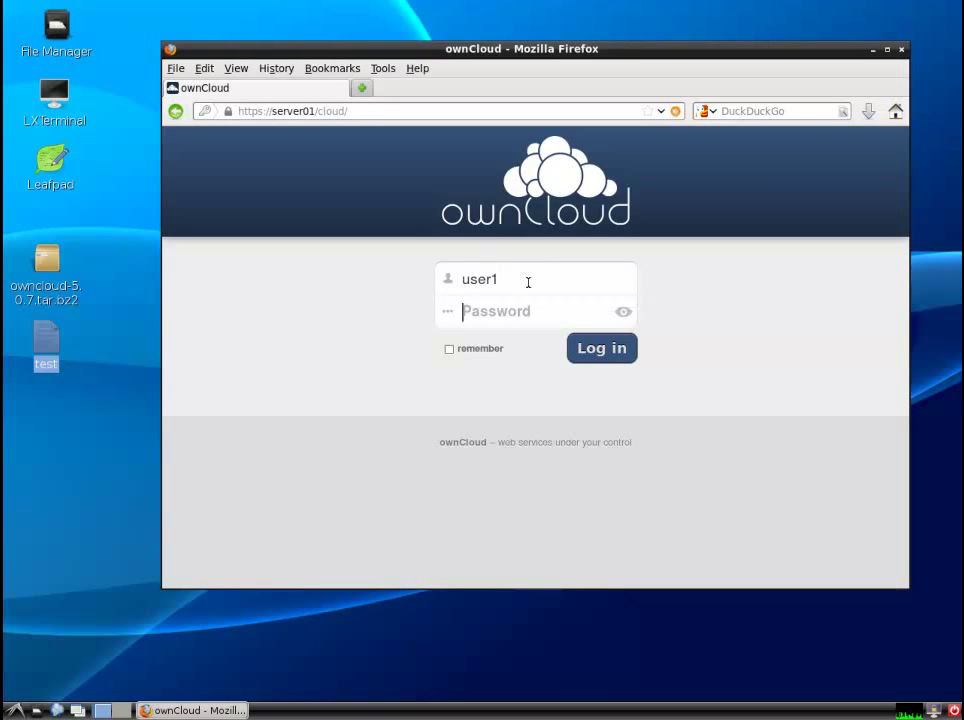
{"action": "type", "text": "password1"}
{"action": "key", "text": "Return"}
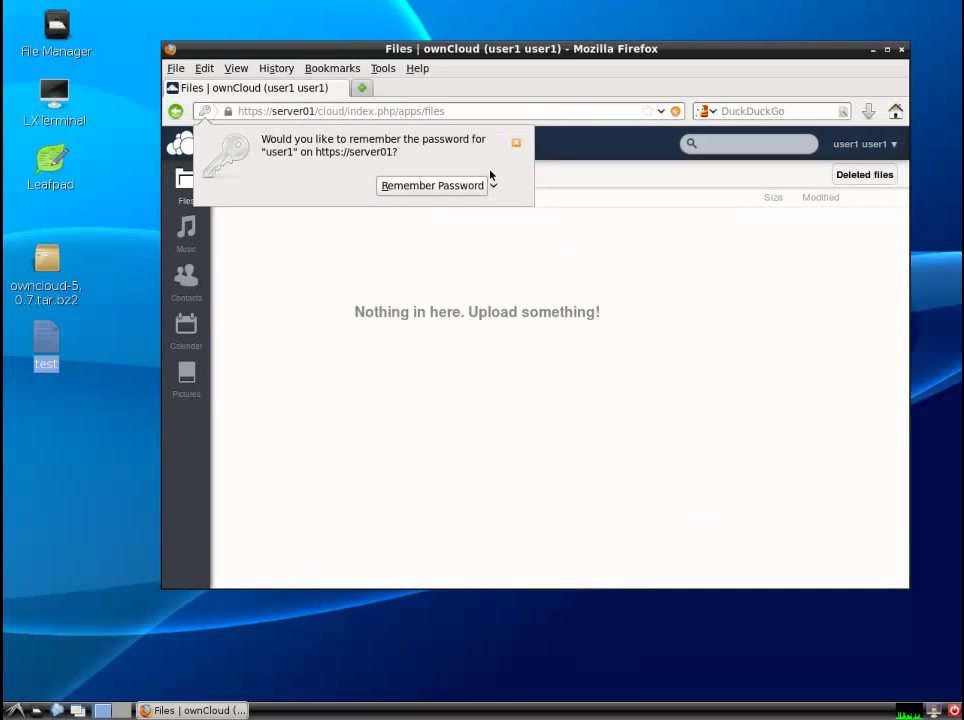
{"action": "left_click", "coordinate": [482, 185]}
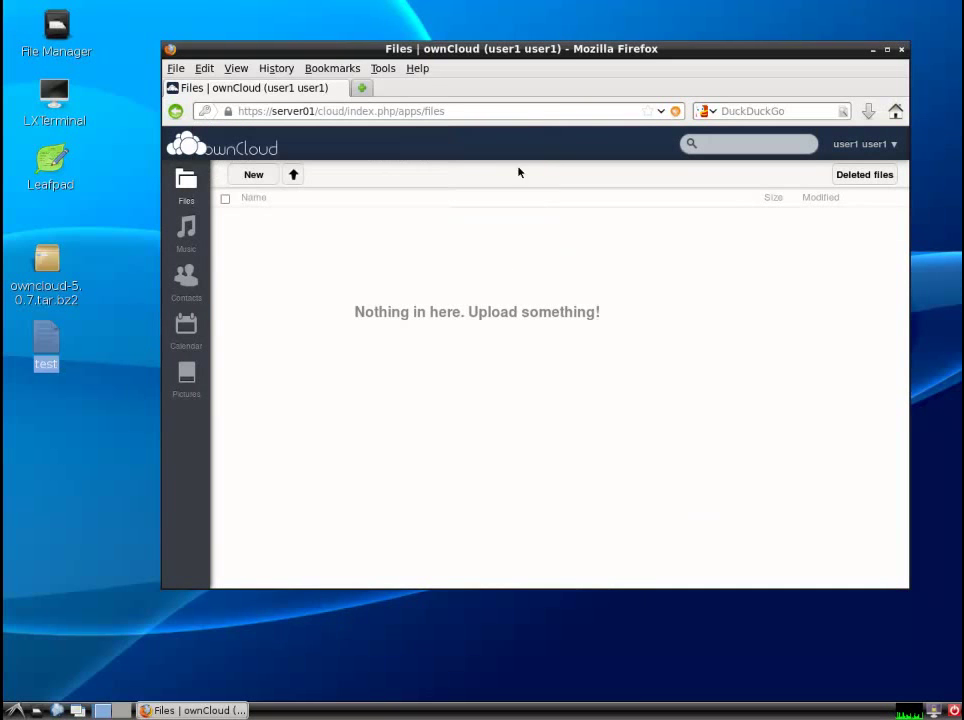
{"action": "left_click", "coordinate": [890, 146]}
- Log out and sign back in as the folder's owner
{"action": "left_click", "coordinate": [882, 222]}
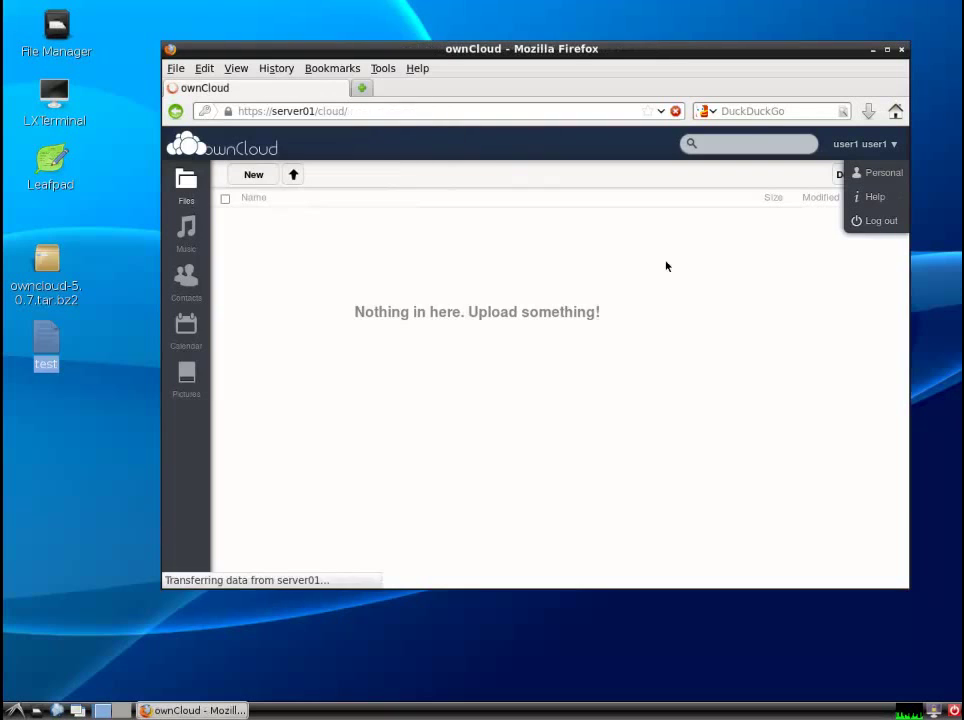
{"action": "type", "text": "donald"}
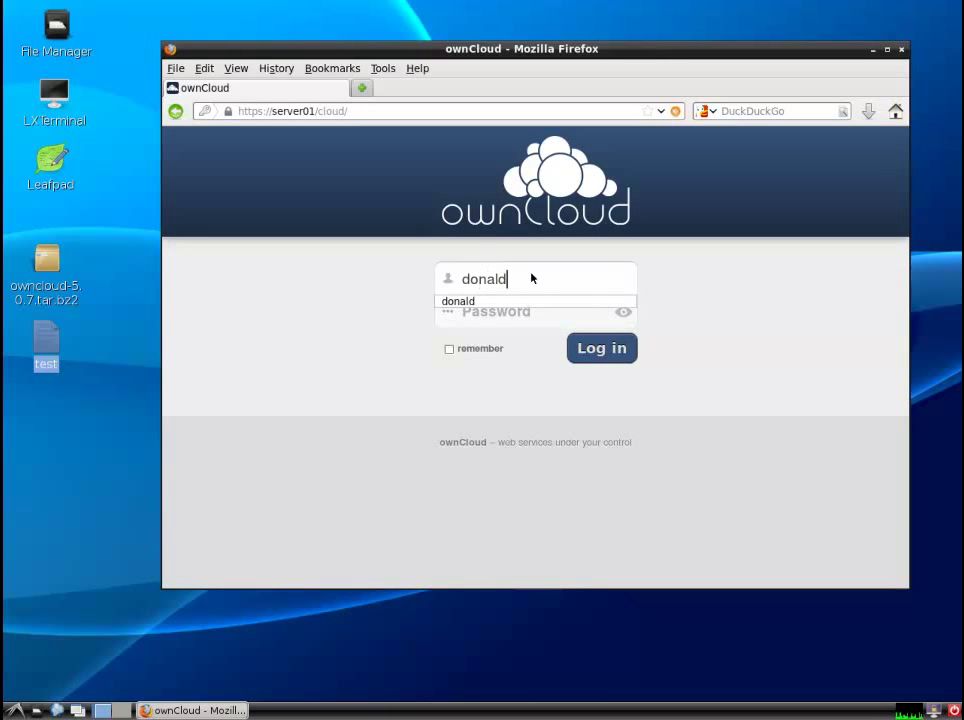
{"action": "key", "text": "Tab"}
{"action": "type", "text": "password"}
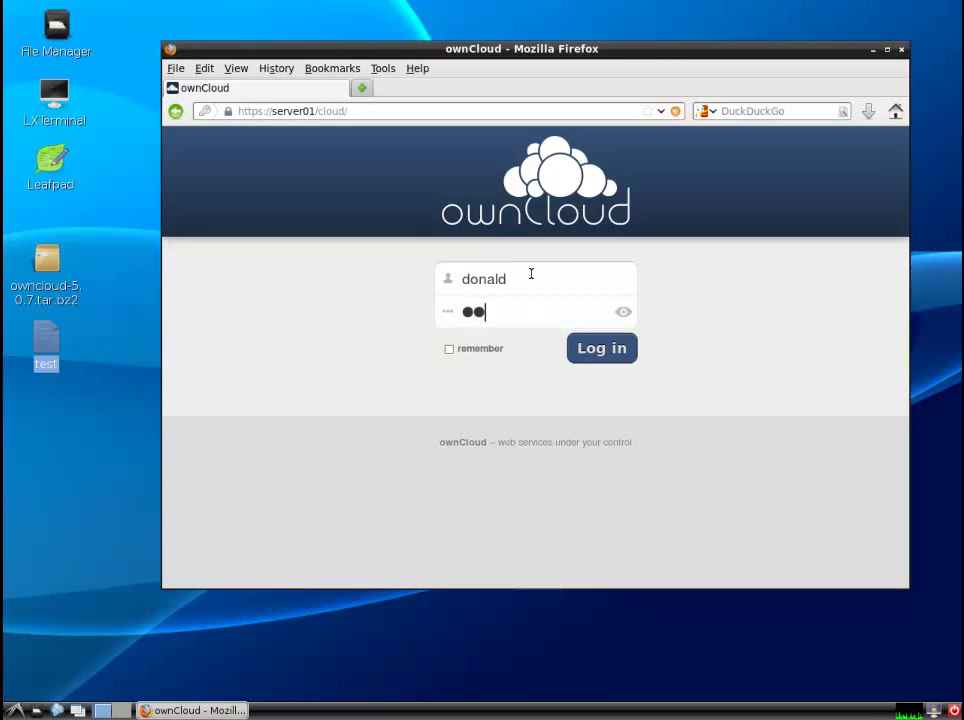
{"action": "key", "text": "Return"}
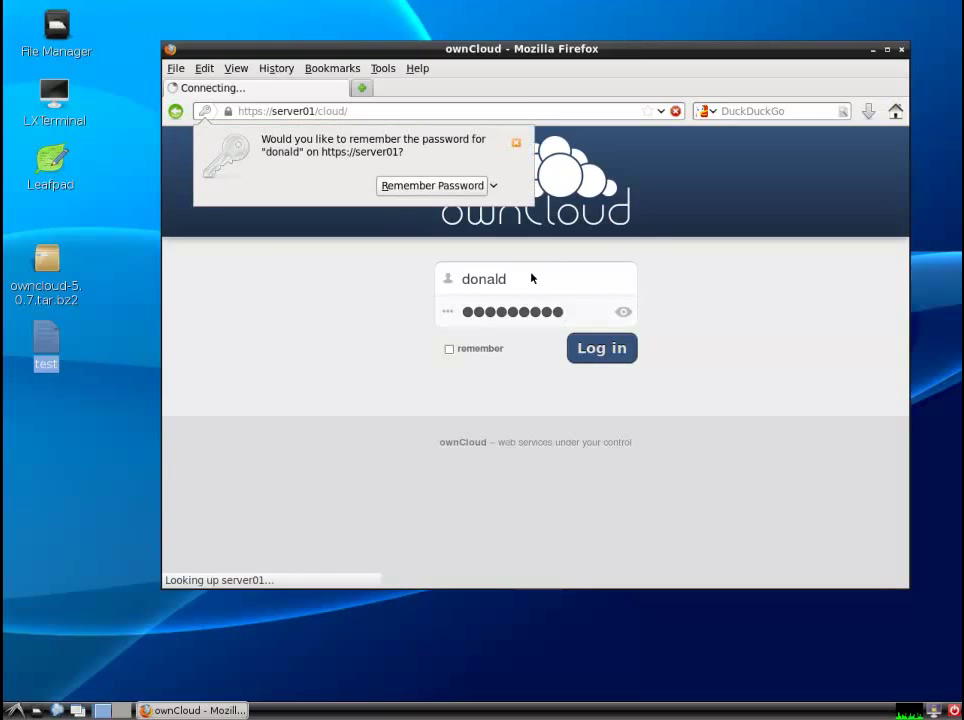
{"action": "left_click", "coordinate": [516, 143]}
{"action": "left_click", "coordinate": [730, 145]}
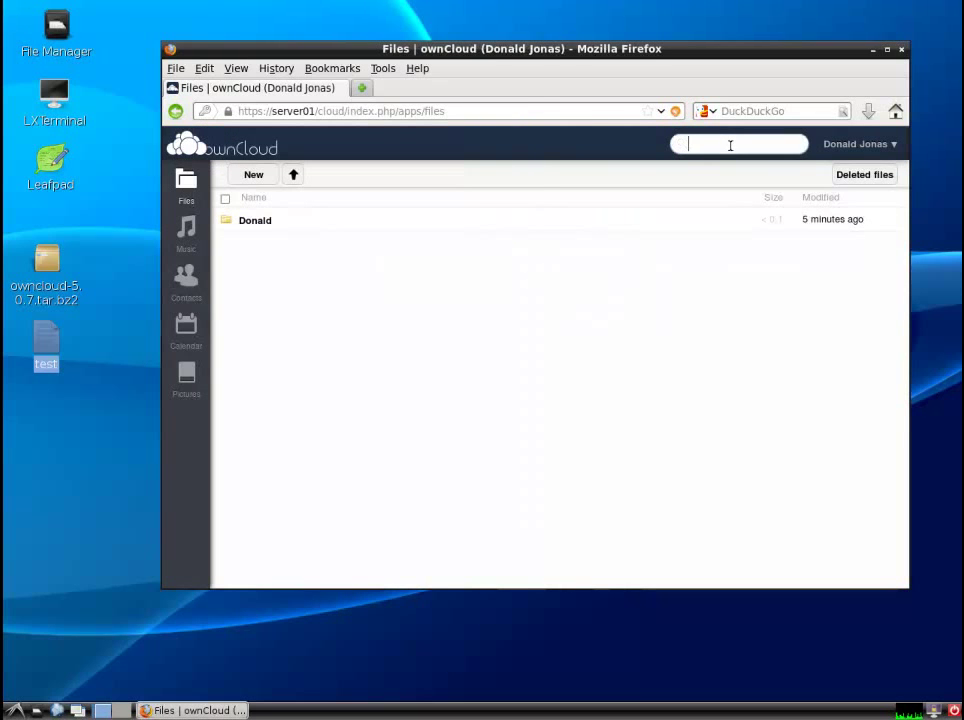
{"action": "type", "text": "test"}
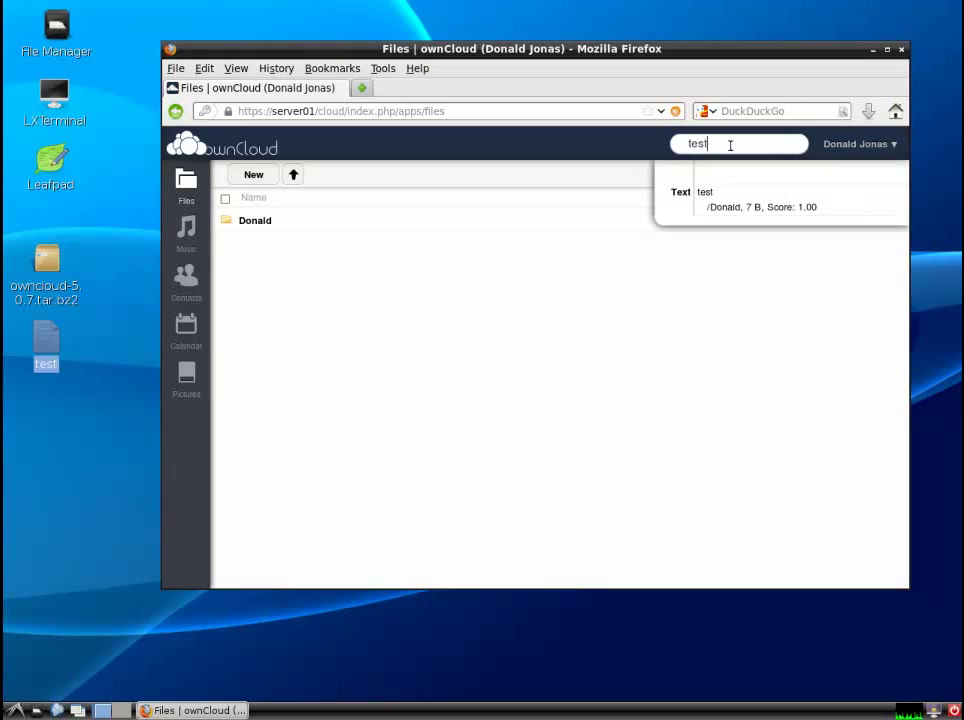
{"action": "left_click", "coordinate": [615, 386]}
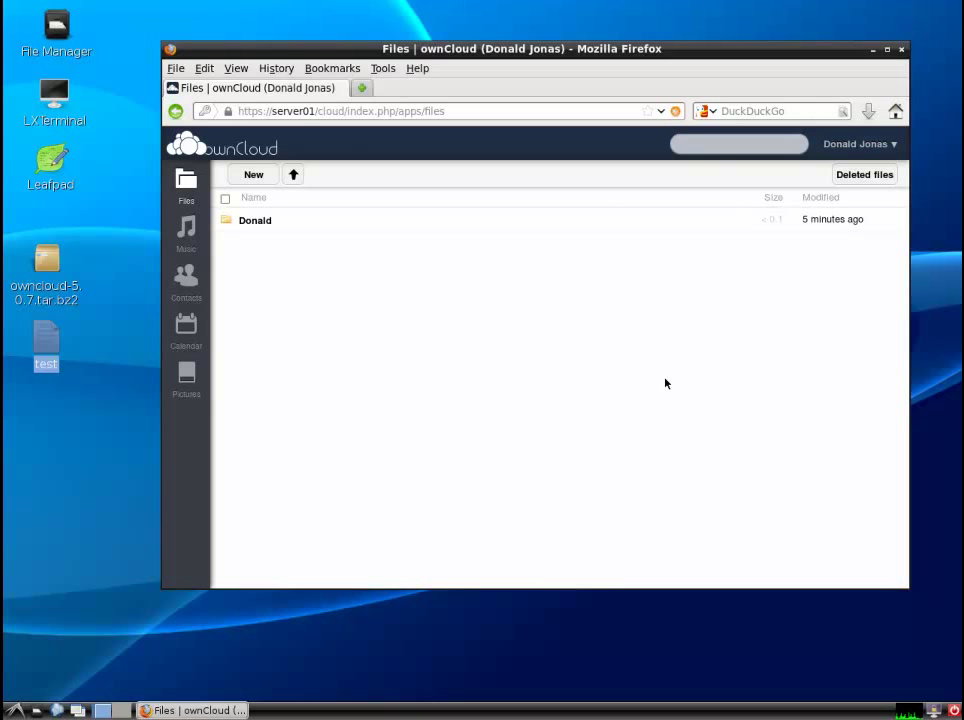
{"action": "left_click", "coordinate": [186, 232]}
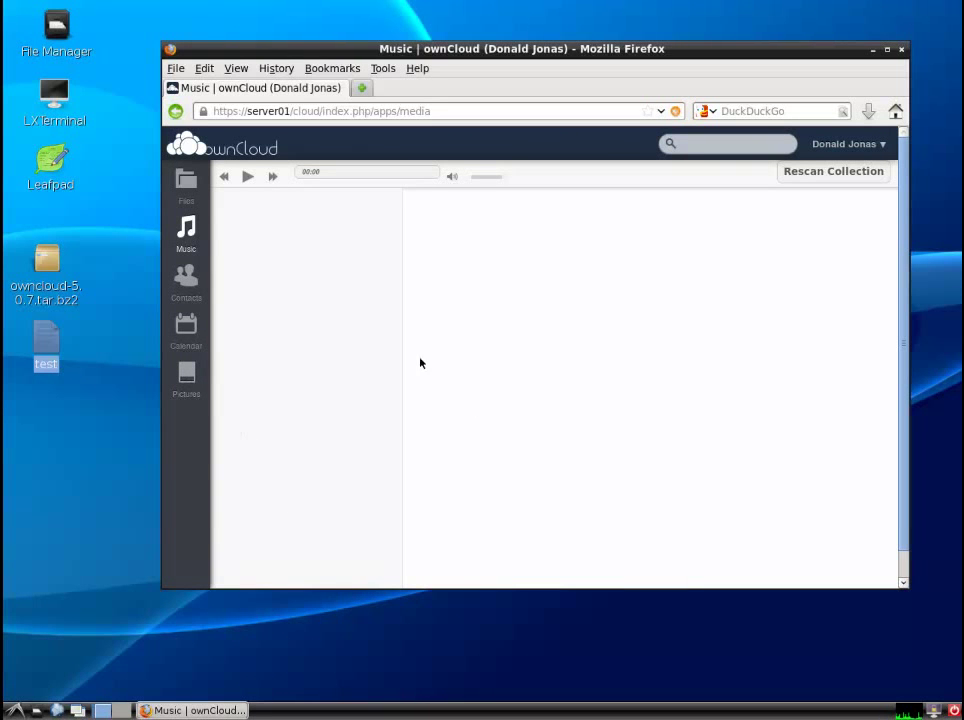
{"action": "left_click", "coordinate": [186, 184]}
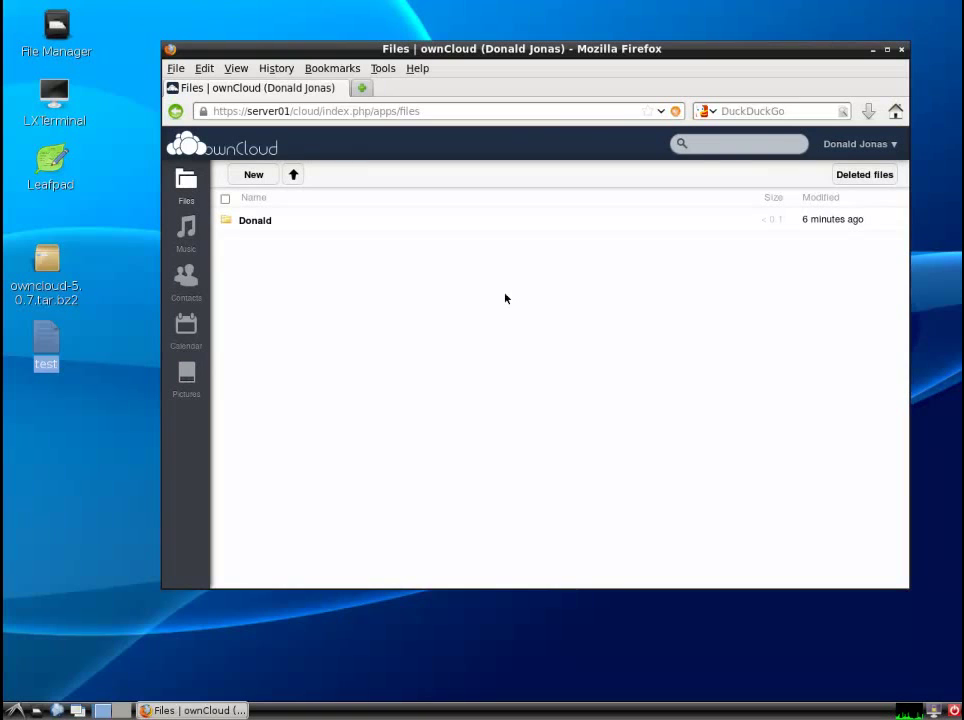